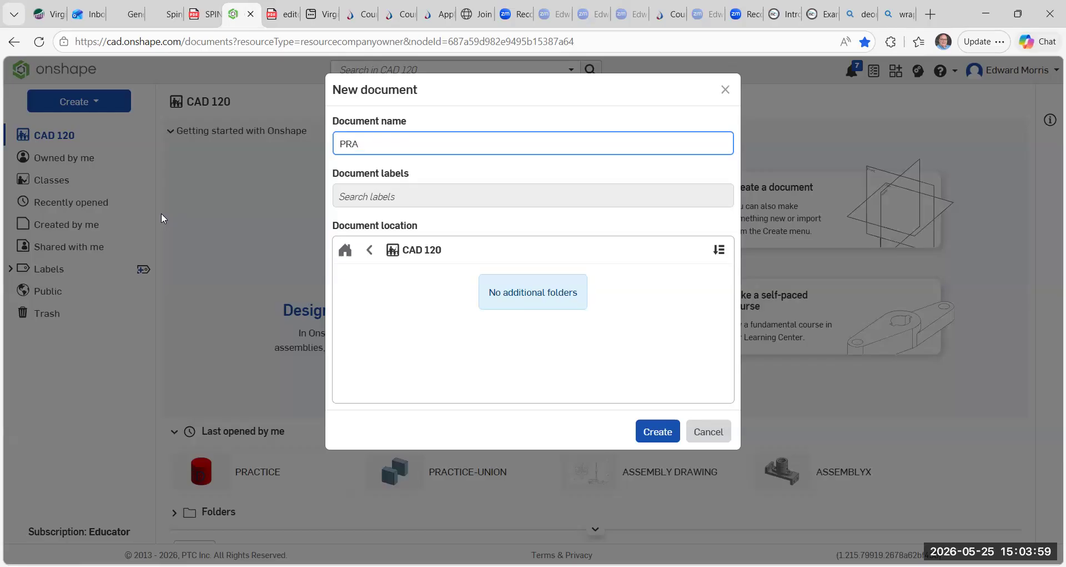
Create a new document named PRACTICE-ED in the CAD 120 folder.
text(t)
key(BackSpace)
key(BackSpace)
text(ICE)
click(660, 428)
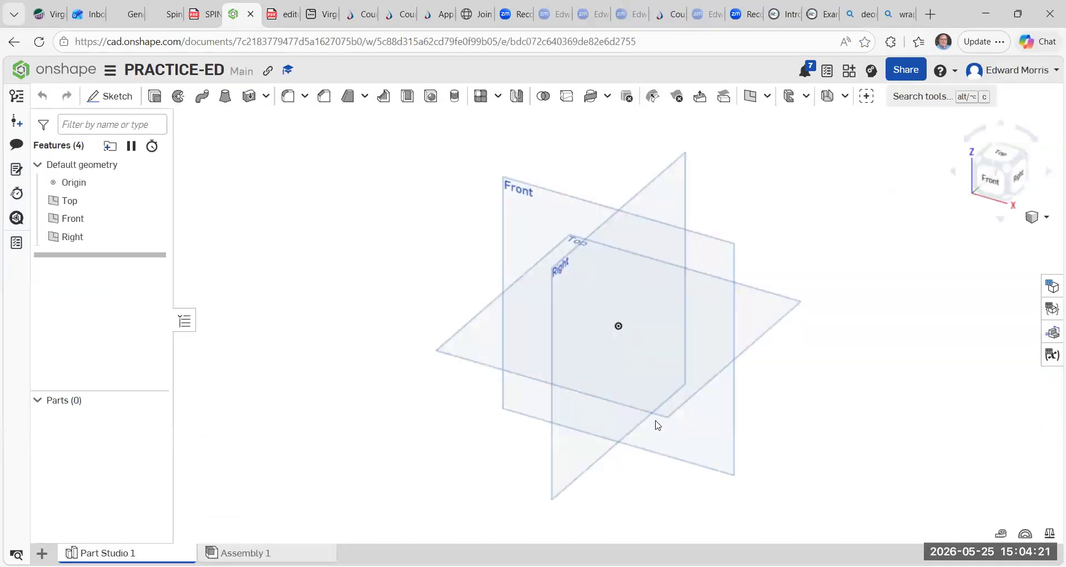
Start a sketch on the Top plane and draw a center point circle centred on the origin.
click(115, 99)
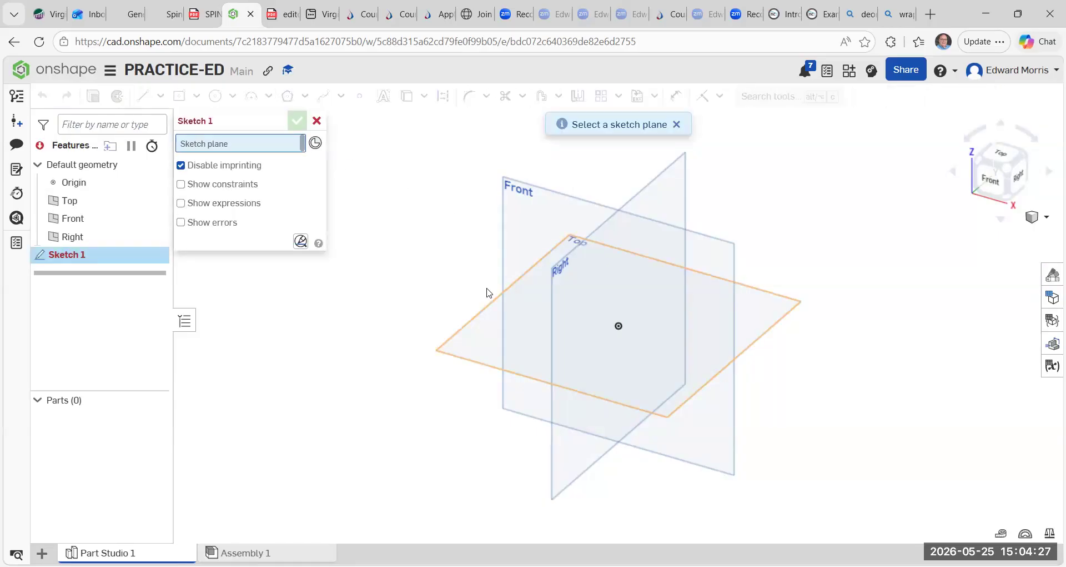
click(492, 305)
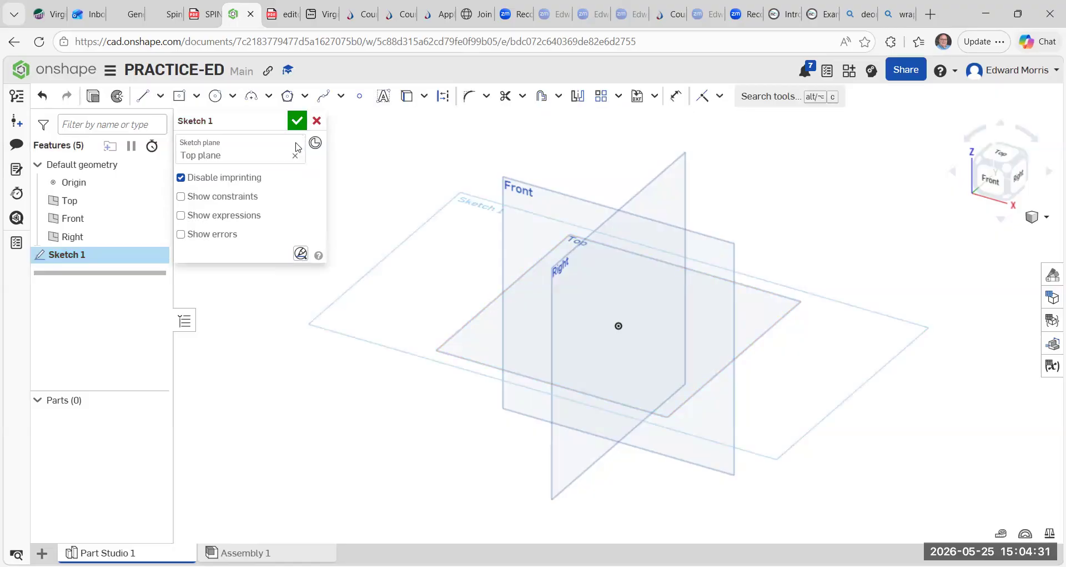
click(232, 96)
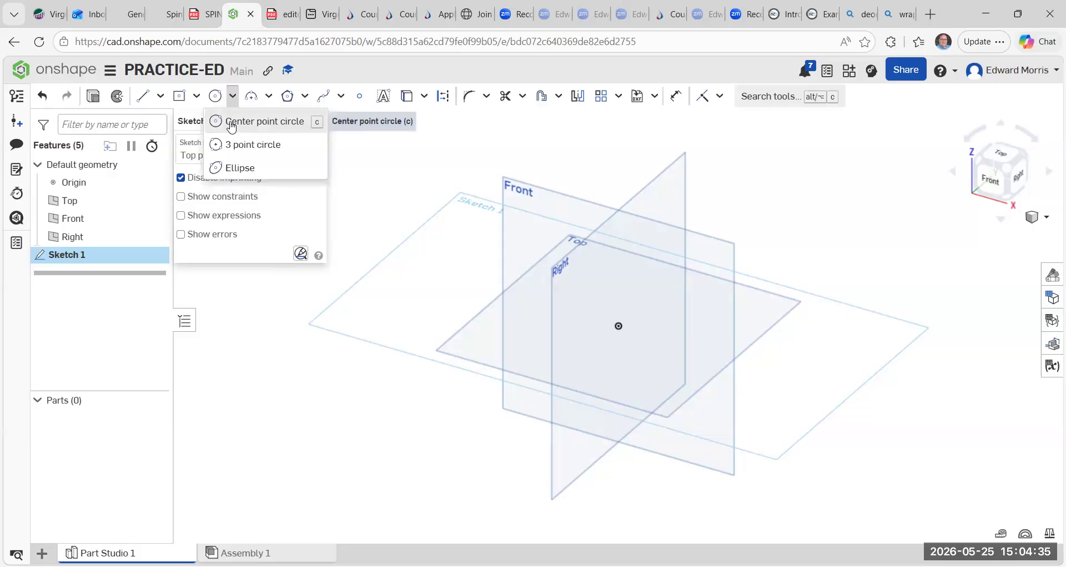
click(261, 124)
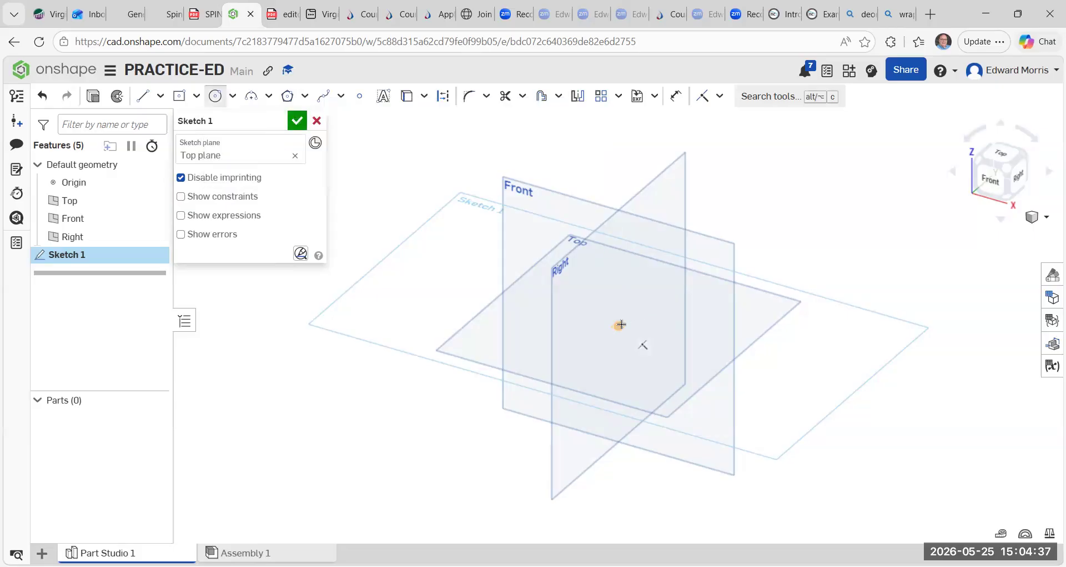
click(619, 325)
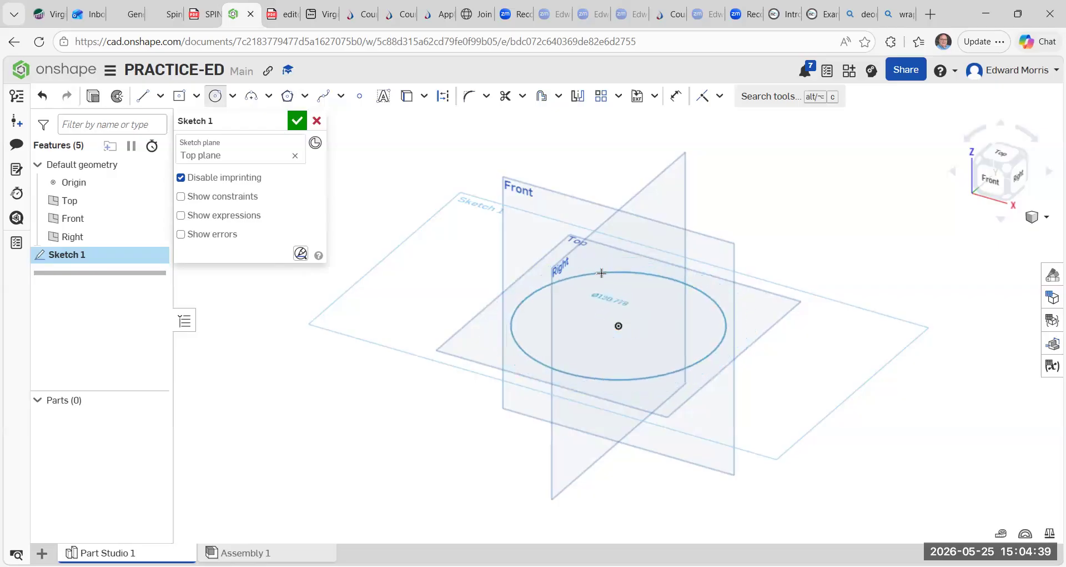
click(606, 272)
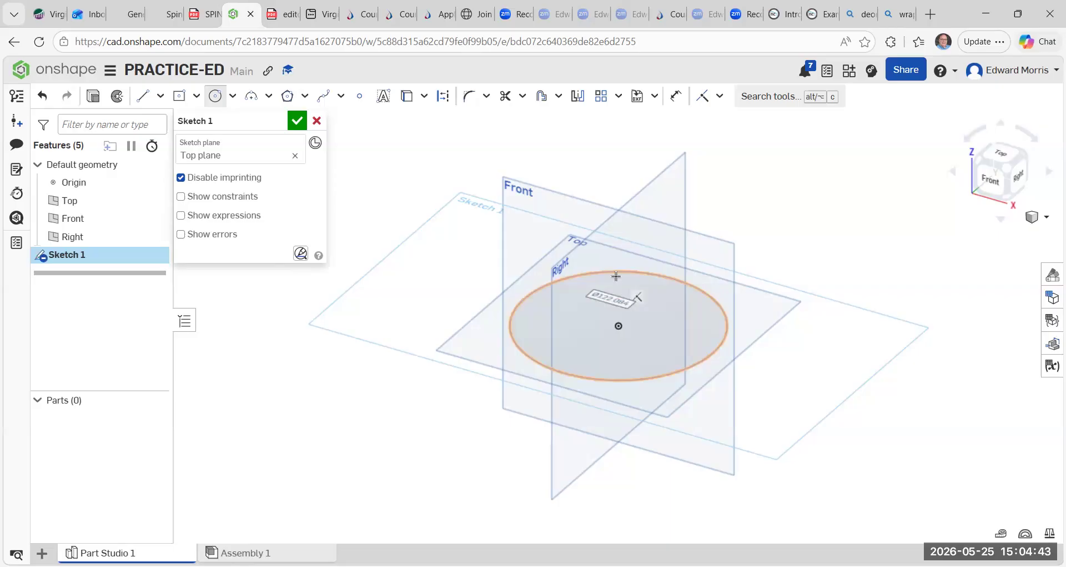
Set the circle's diameter to 50 mm and finish the sketch.
text(5)
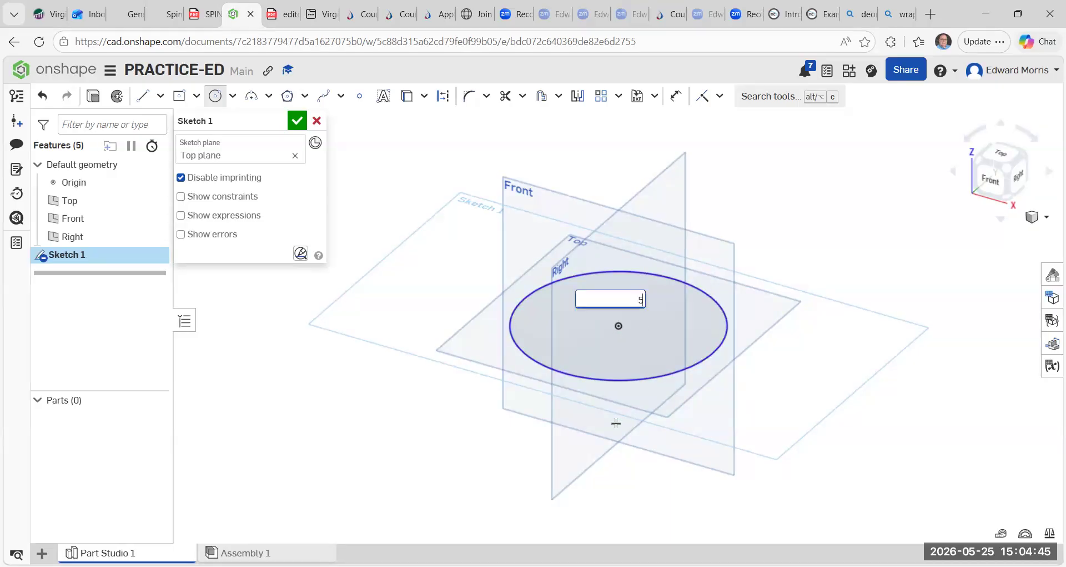
text(0 MM)
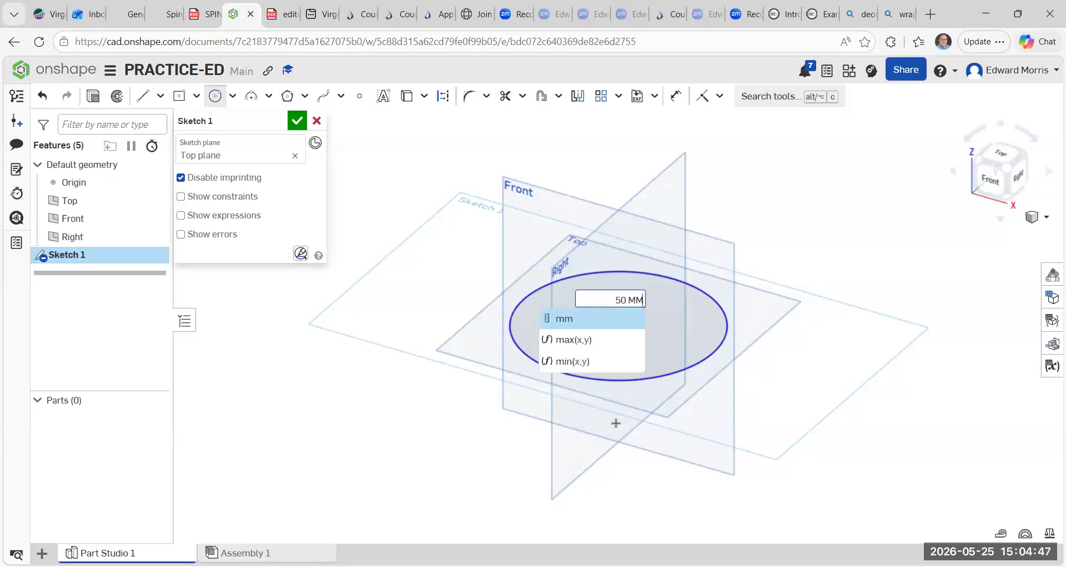
key(BackSpace)
key(BackSpace)
key(BackSpace)
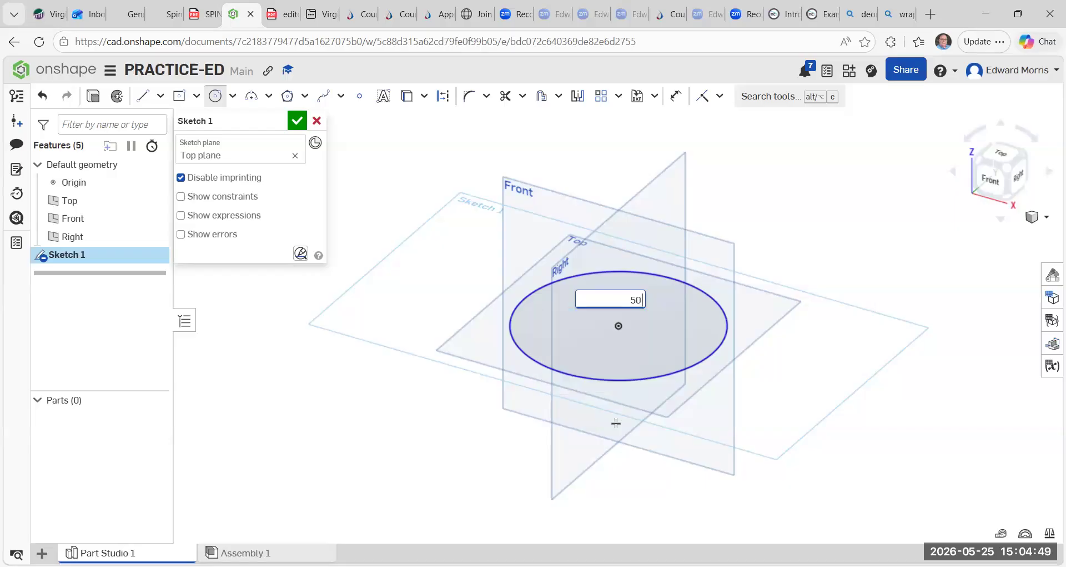
text(mm)
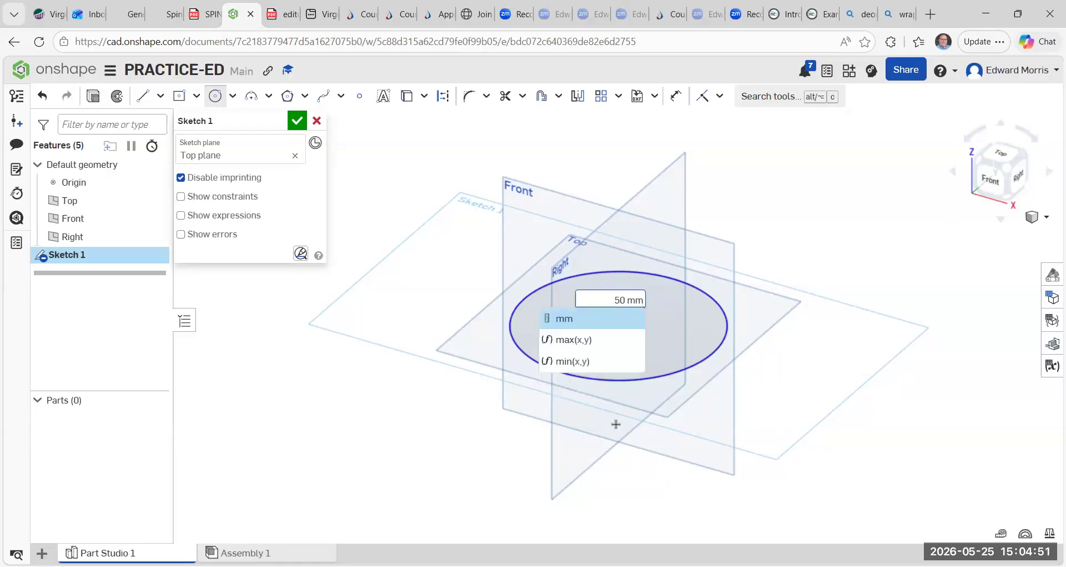
key(Return)
key(Return)
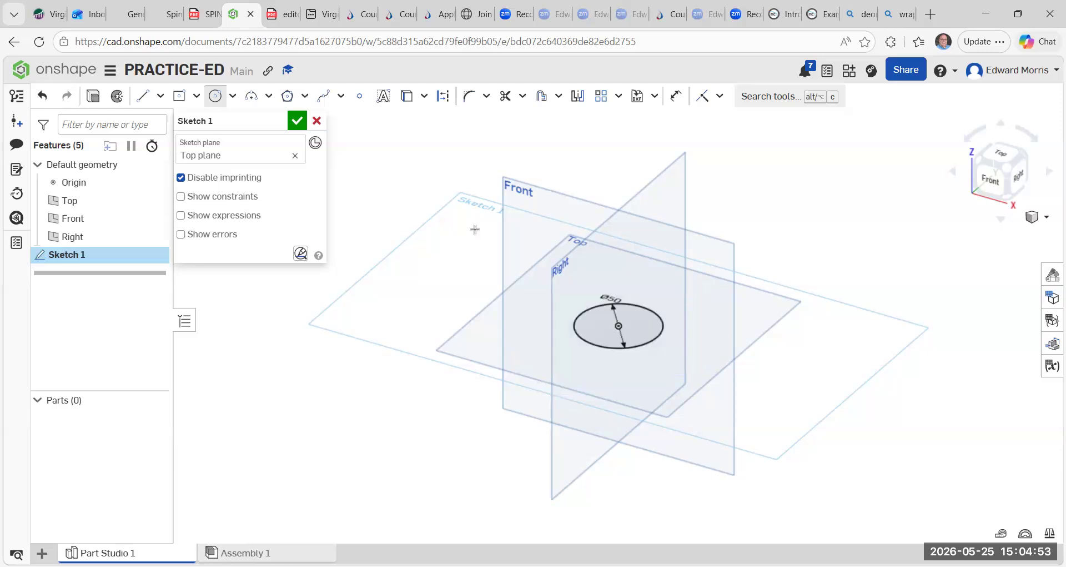
click(299, 124)
Extrude the circle as a new solid to a depth of 50 mm.
scroll(656, 297, up, 6)
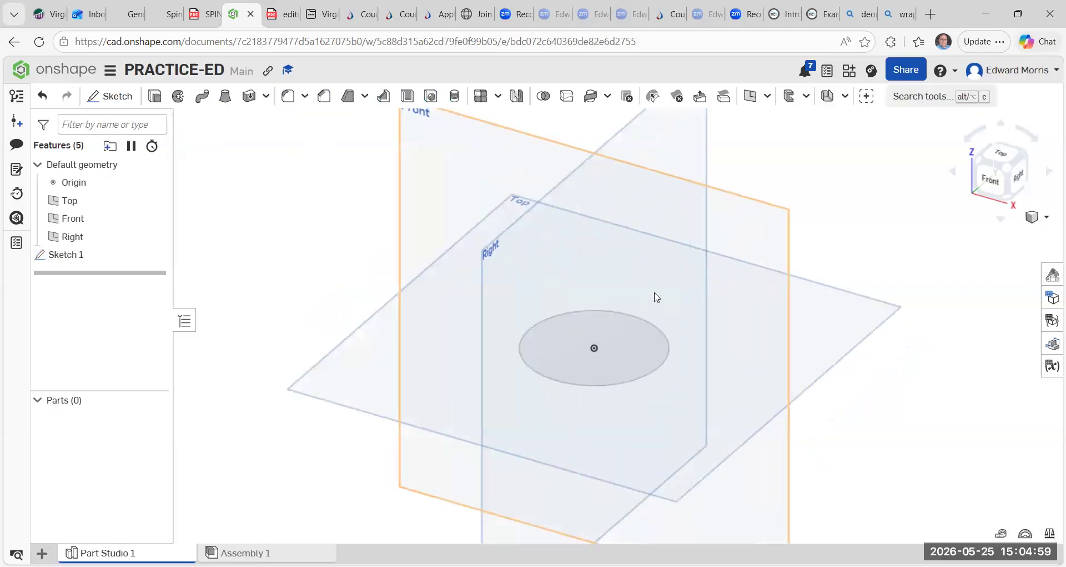
scroll(656, 297, down, 4)
scroll(653, 298, up, 2)
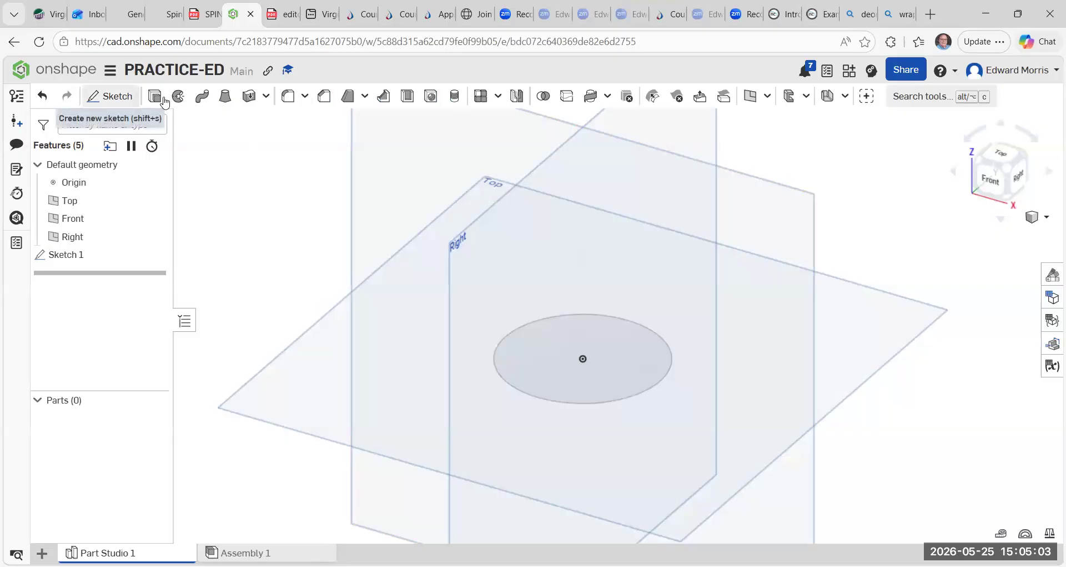
click(156, 97)
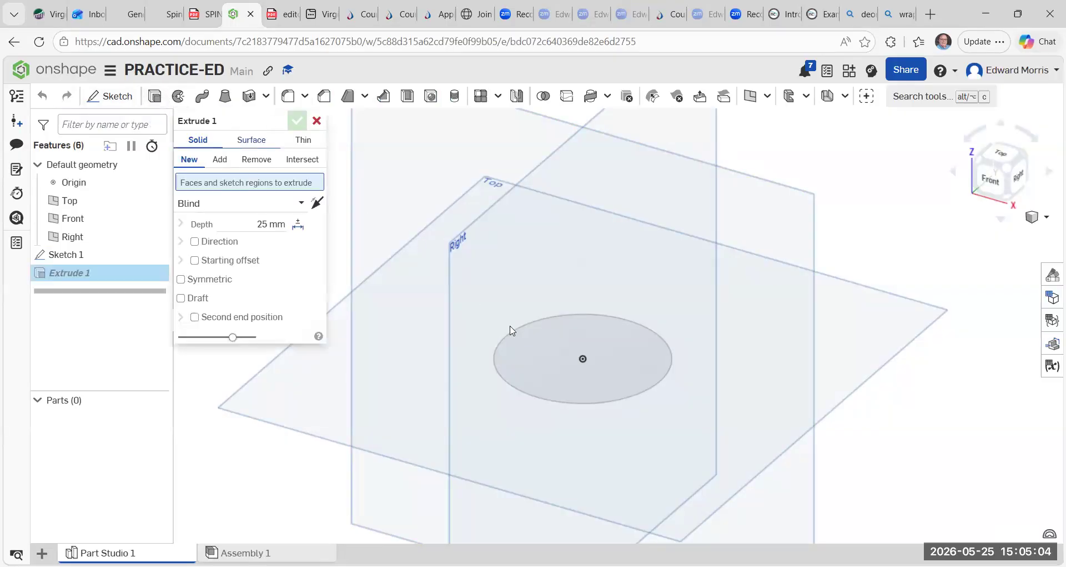
click(575, 342)
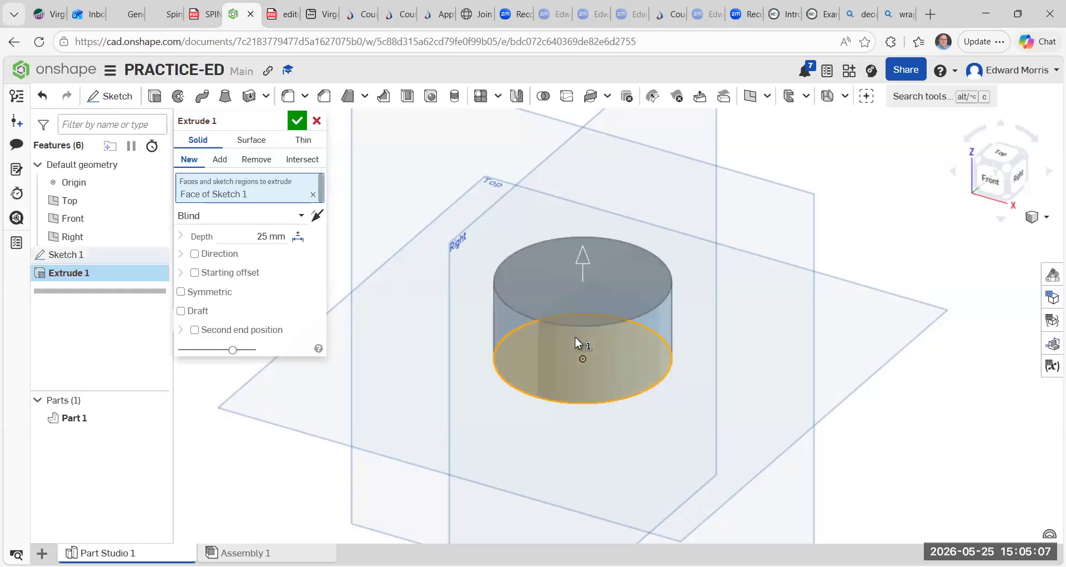
click(266, 235)
text(50)
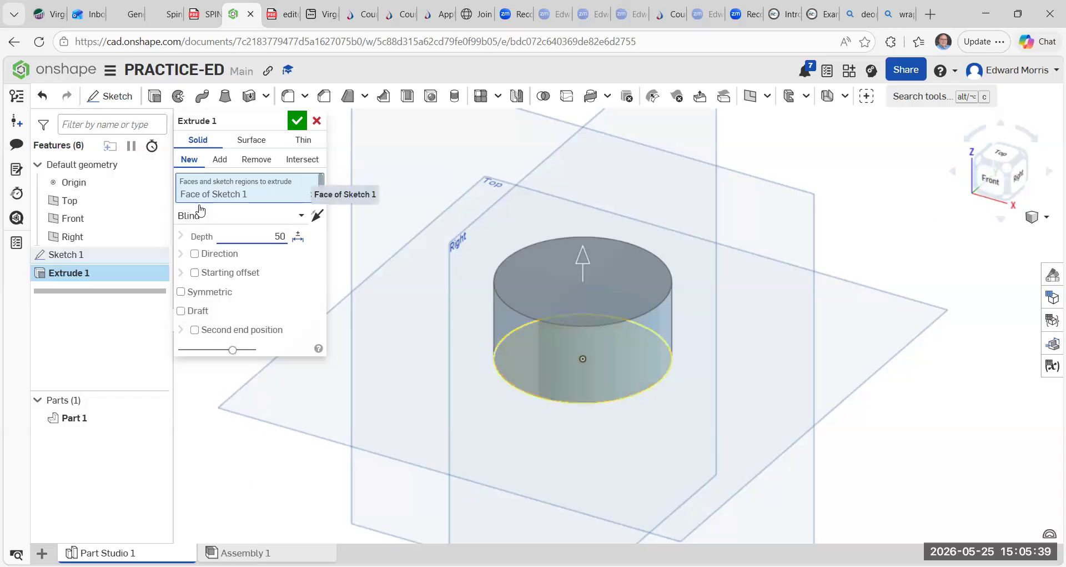
click(300, 121)
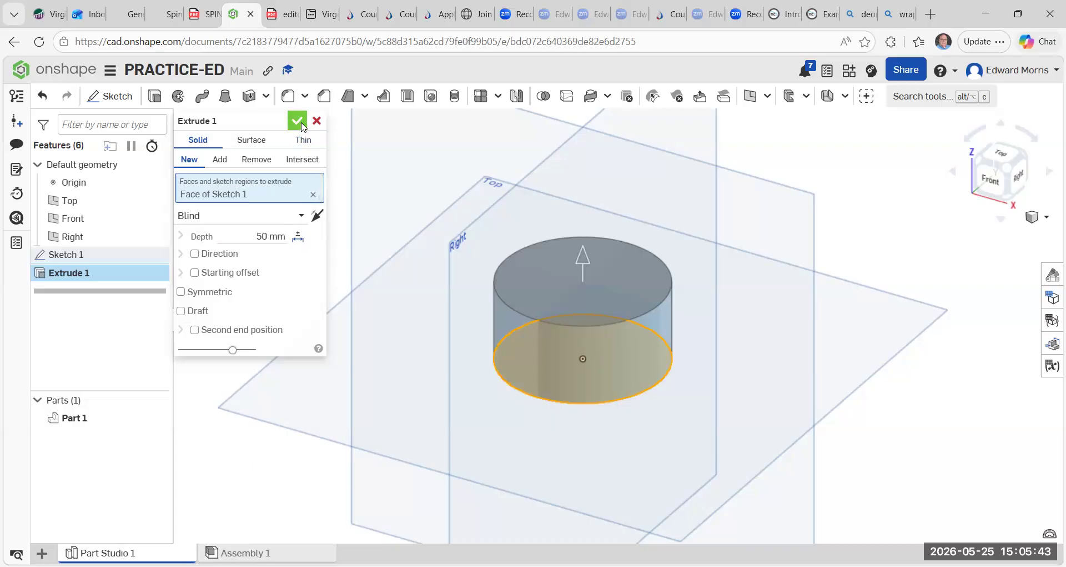
Shell the cylinder 2.5 mm thick, removing its bottom face.
scroll(353, 189, up, 3)
scroll(356, 190, down, 6)
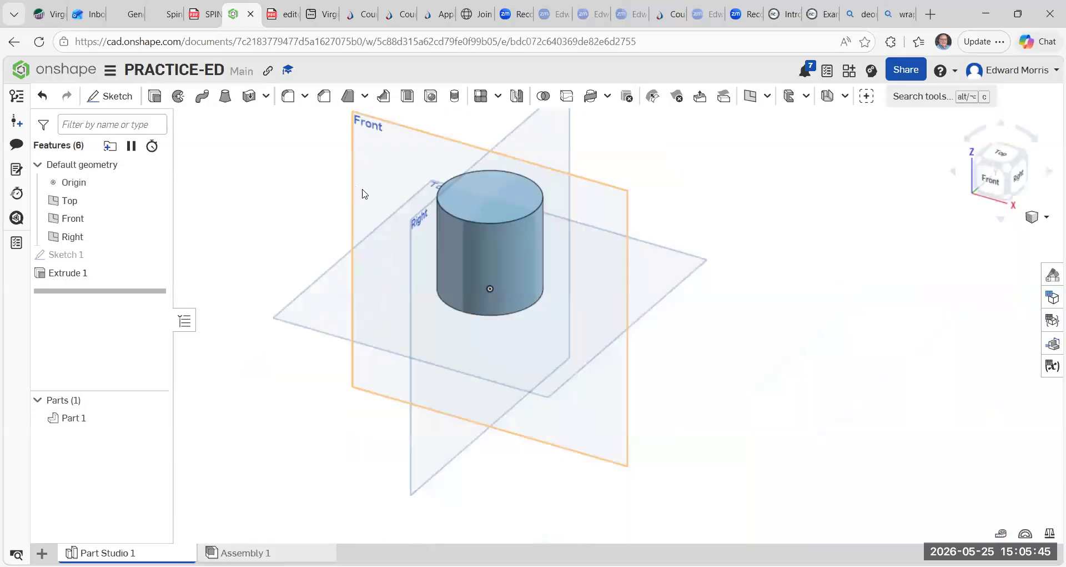
middle_drag(564, 159, 667, 211)
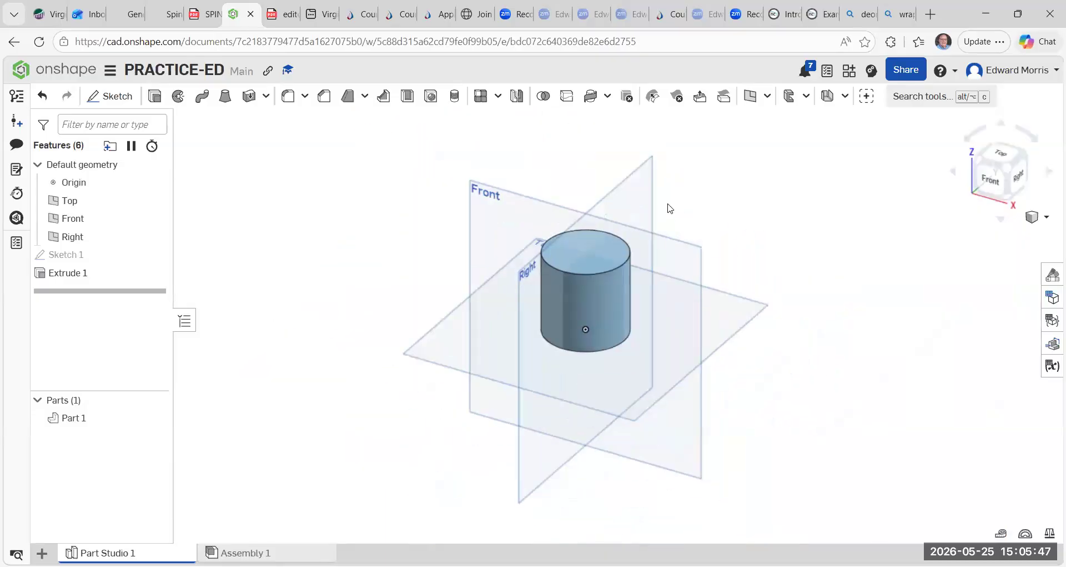
scroll(693, 209, up, 2)
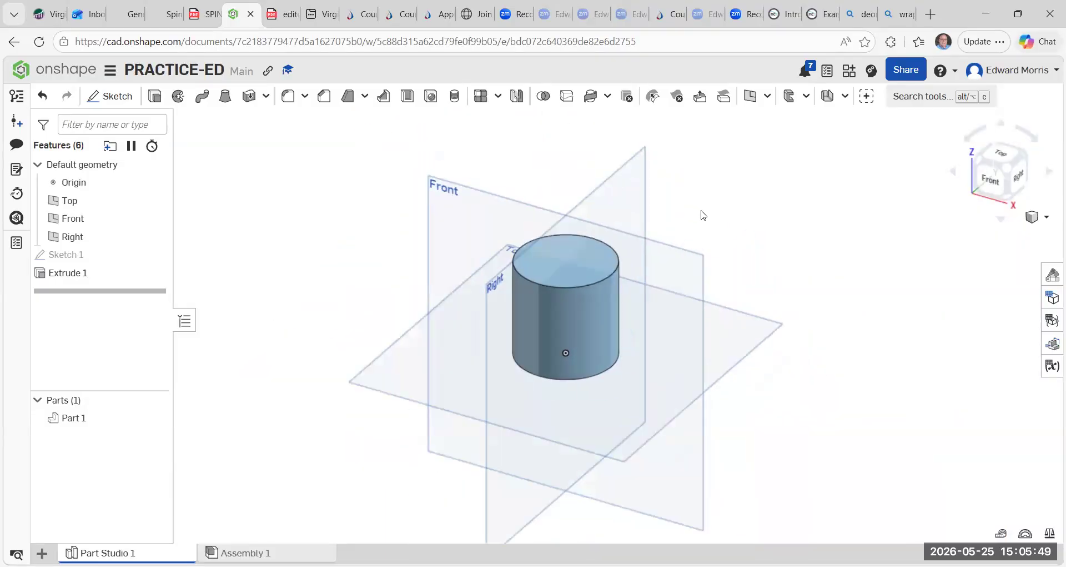
click(999, 185)
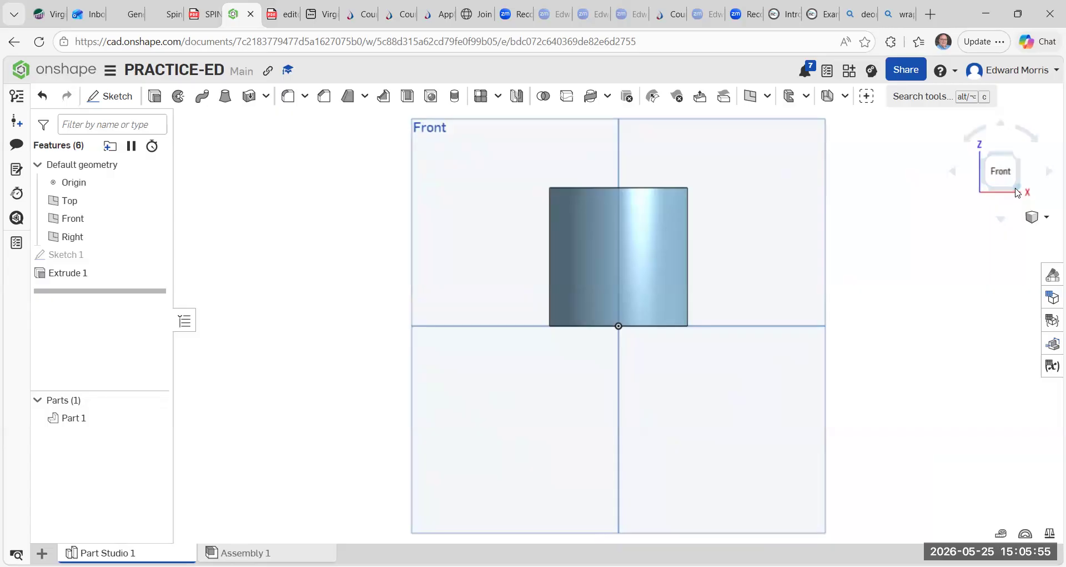
click(1018, 192)
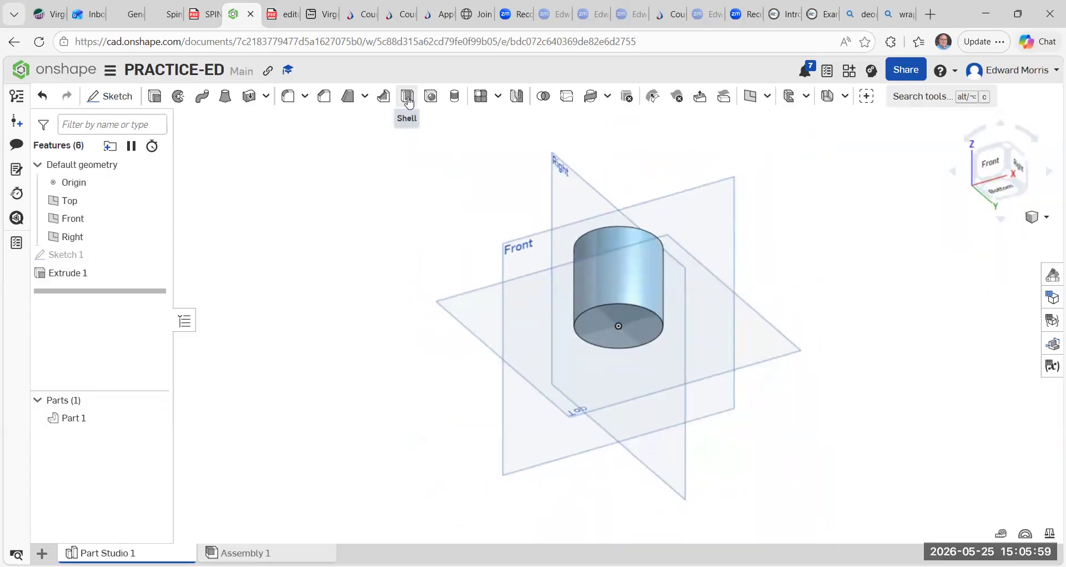
click(408, 100)
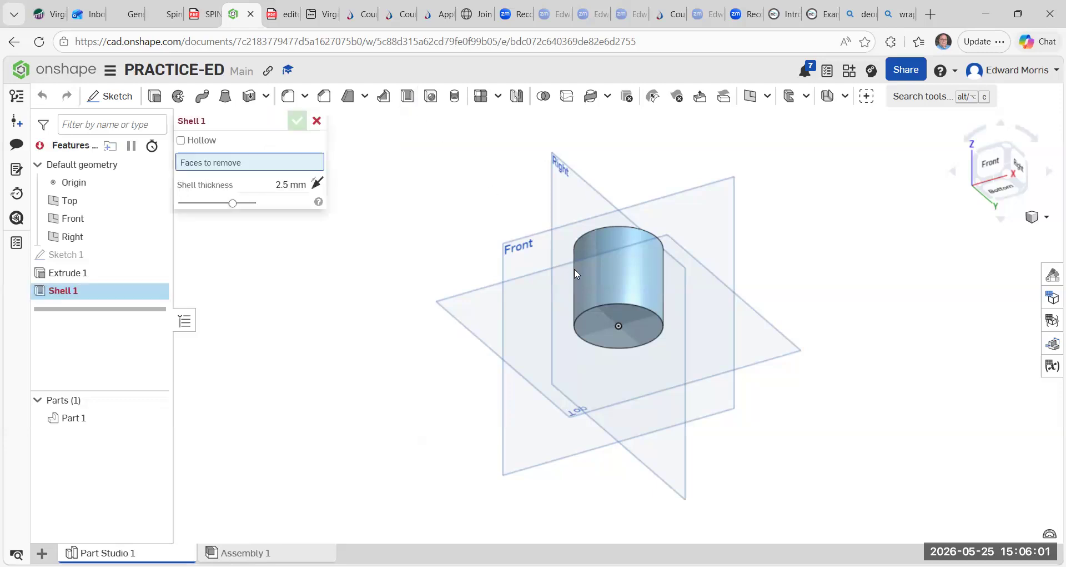
click(615, 314)
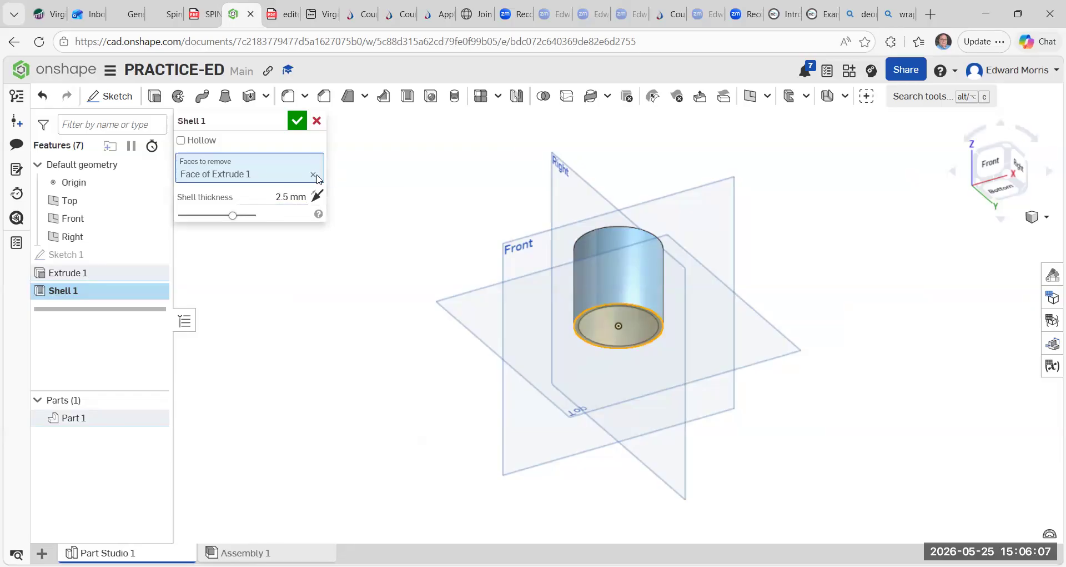
click(297, 122)
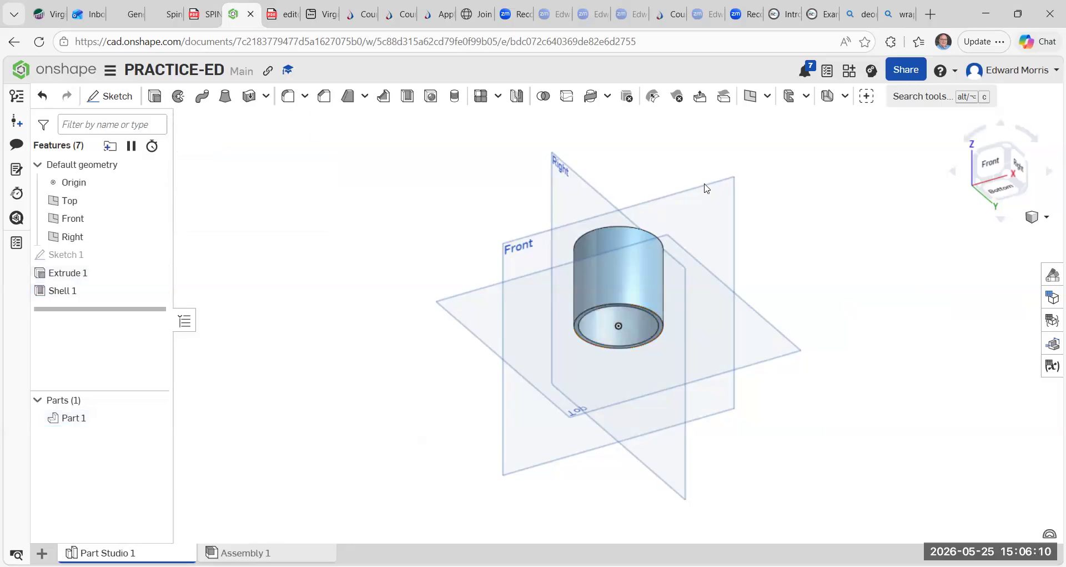
Create a section view of the part through the Front plane, offset about 5 mm.
click(997, 162)
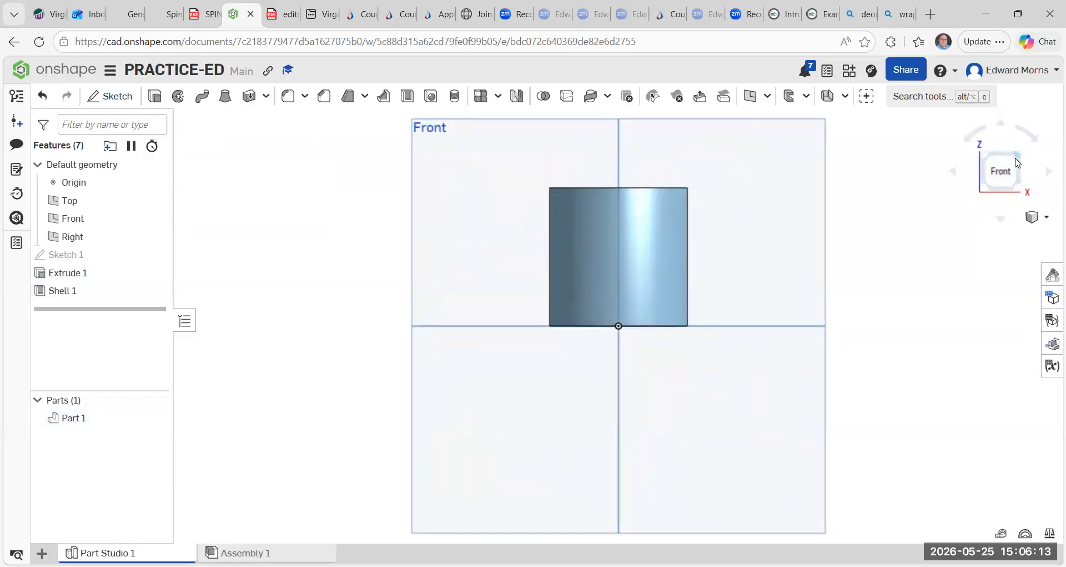
click(1018, 162)
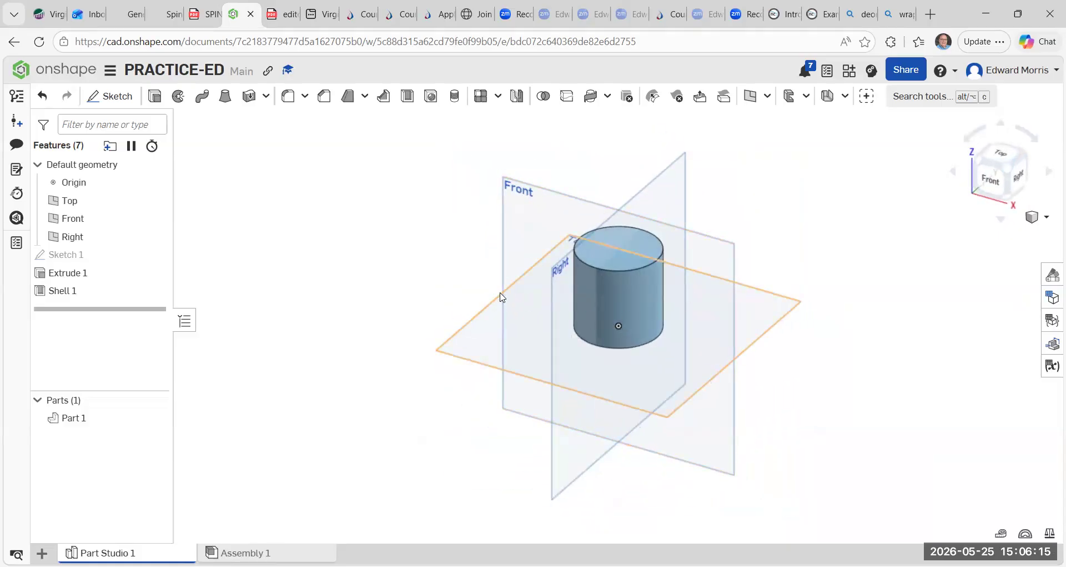
right_click(595, 295)
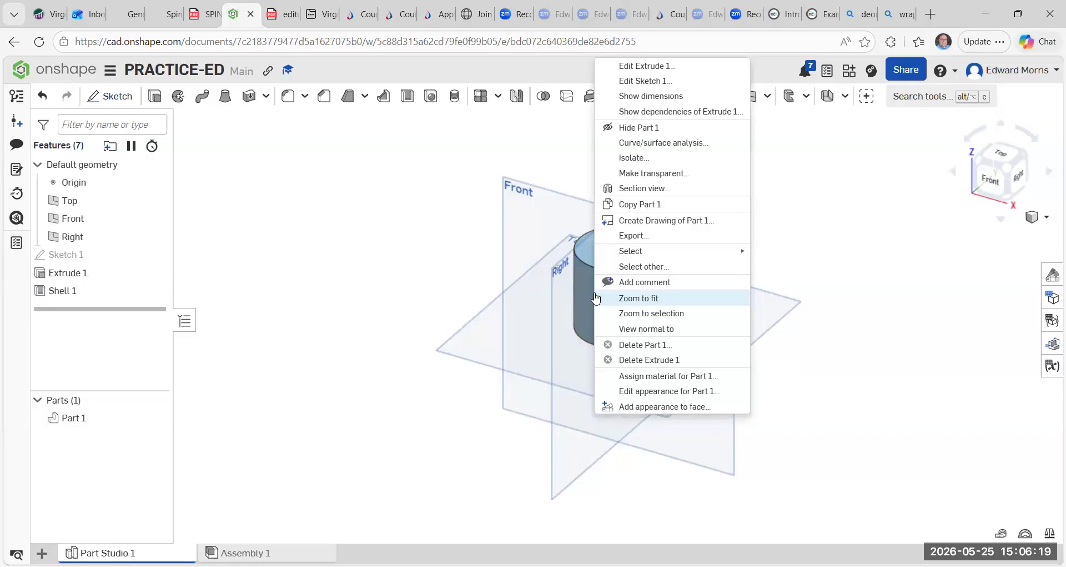
click(646, 193)
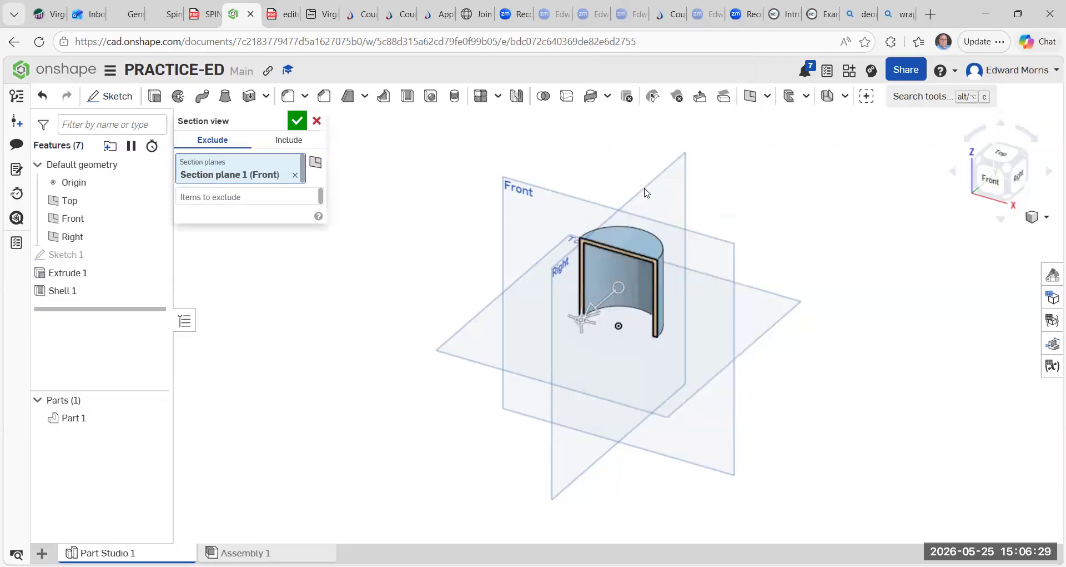
mouse_move(591, 318)
mouse_down()
mouse_move(572, 337)
mouse_move(620, 310)
mouse_move(594, 326)
mouse_up()
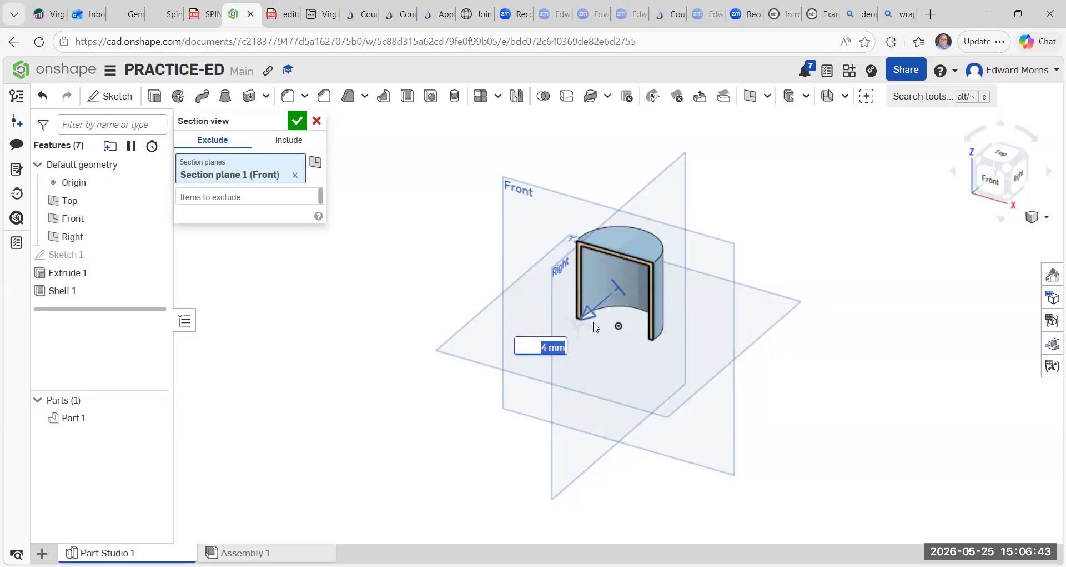
mouse_move(592, 330)
mouse_down()
mouse_move(582, 339)
mouse_move(602, 329)
mouse_up()
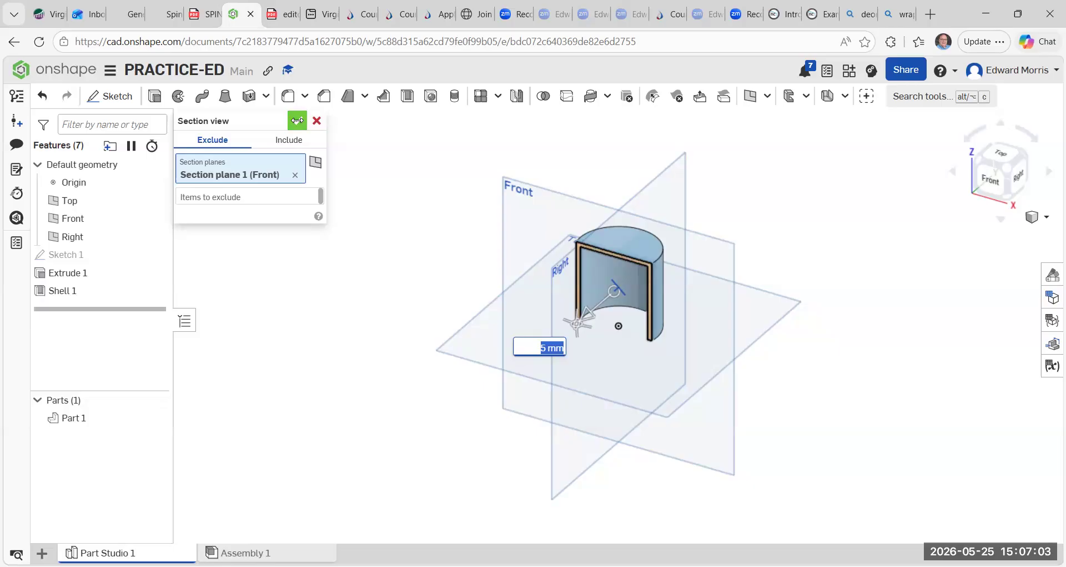
click(297, 121)
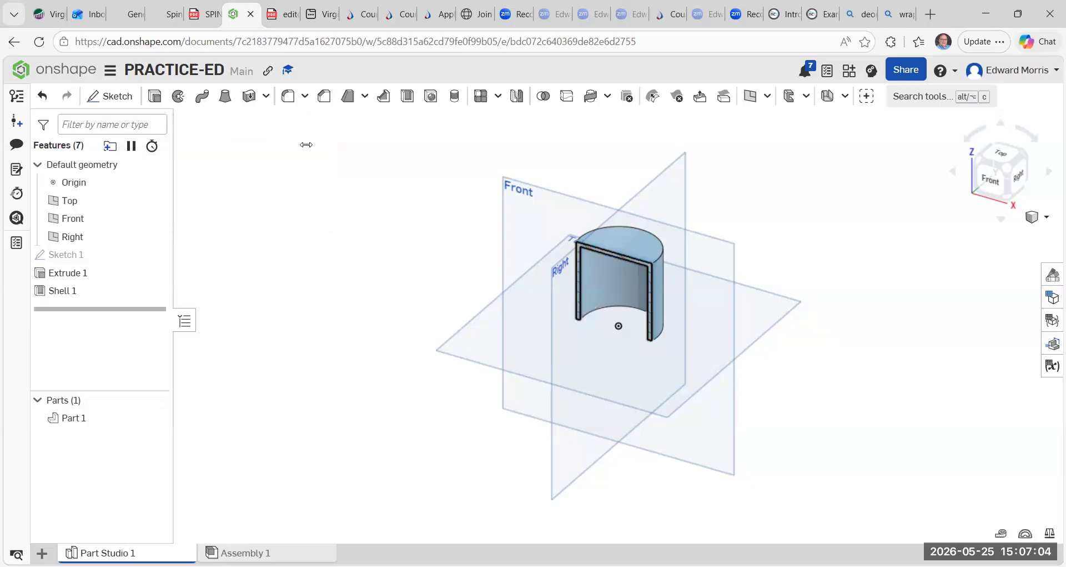
Undo the shell and the extrusion.
click(48, 97)
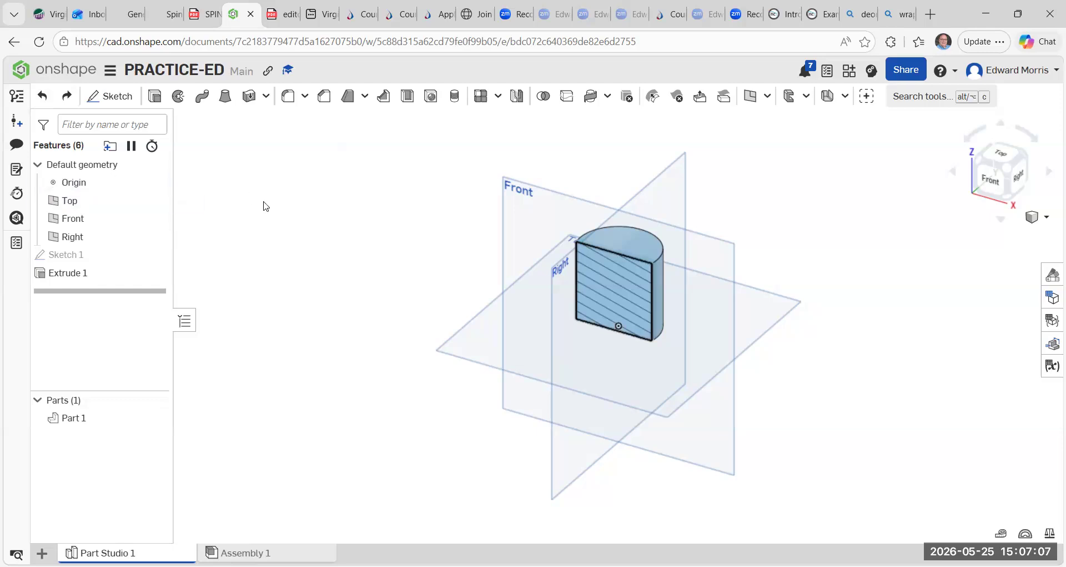
click(43, 98)
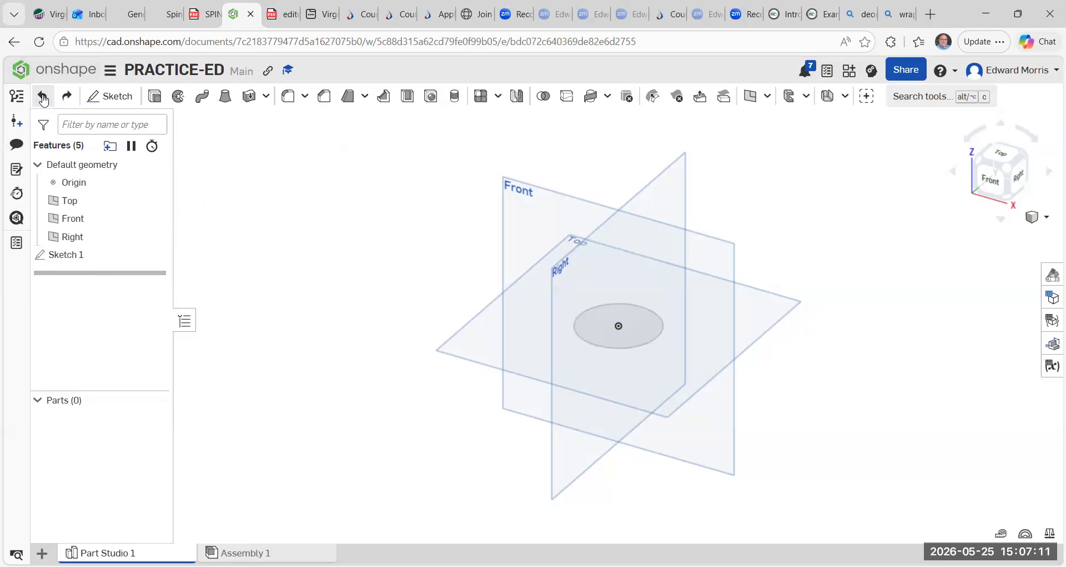
Undo the existing circle sketch in the part studio.
click(43, 99)
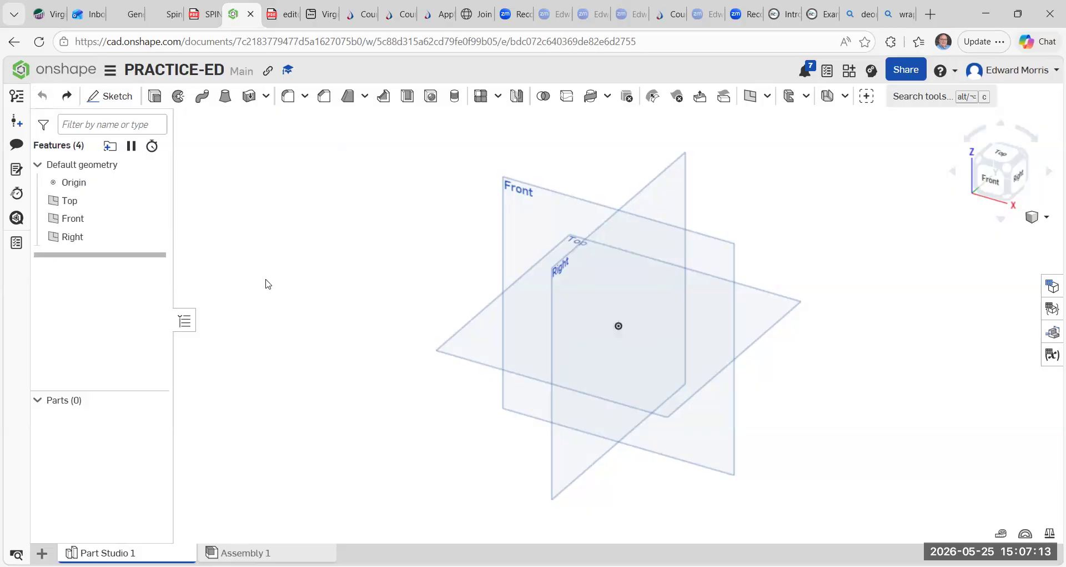
Sketch a center-point circle of 50 mm diameter at the origin on the Top plane.
click(110, 96)
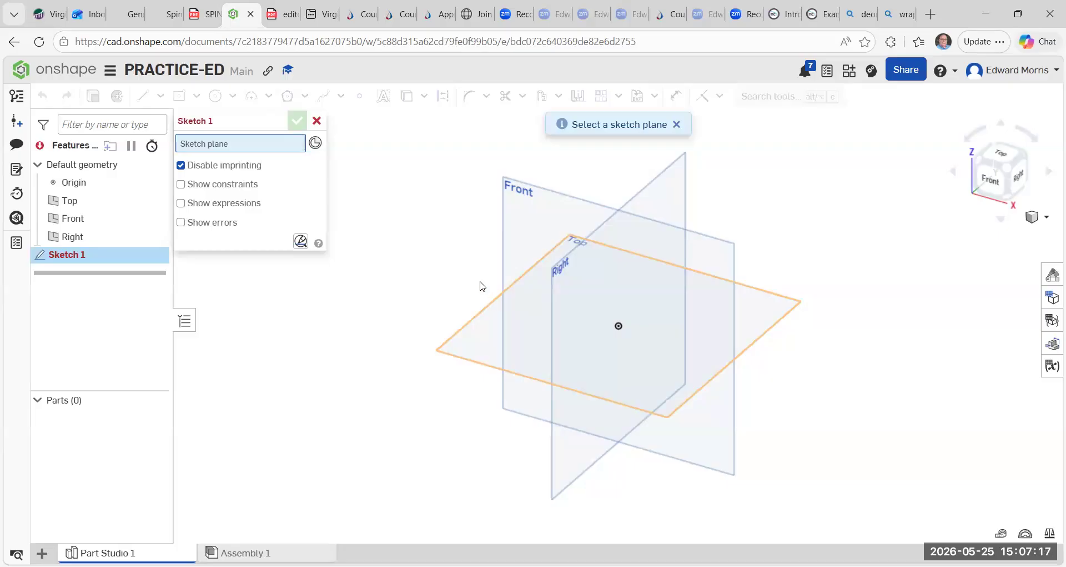
click(473, 319)
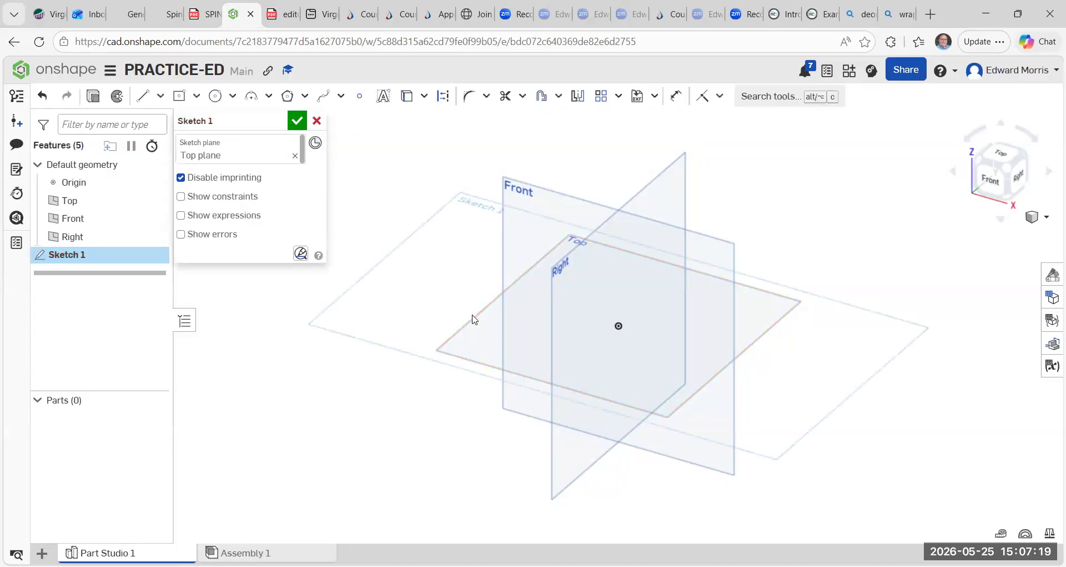
click(232, 97)
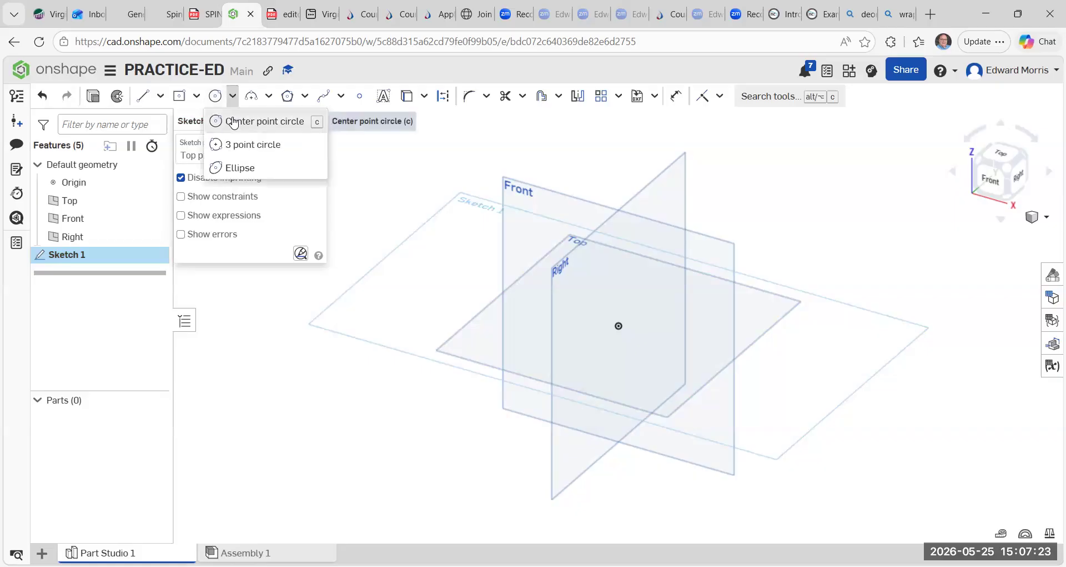
click(234, 121)
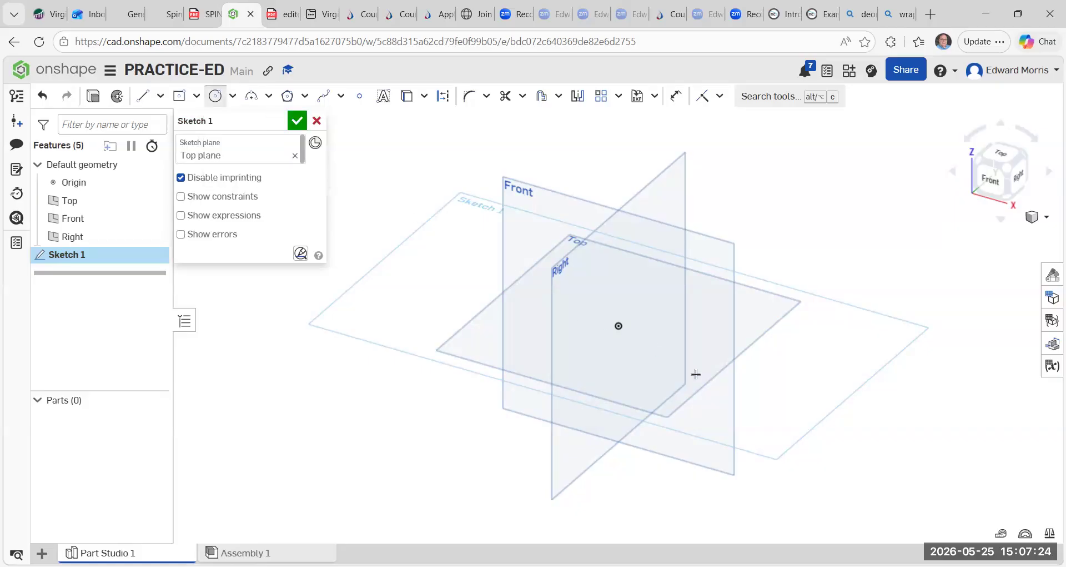
click(618, 325)
click(595, 294)
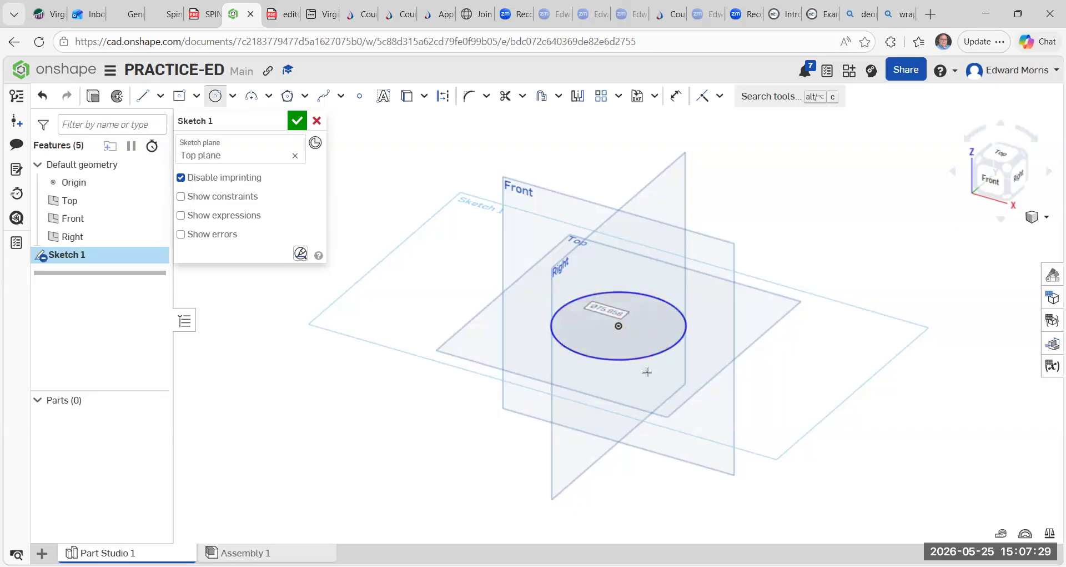
text(50)
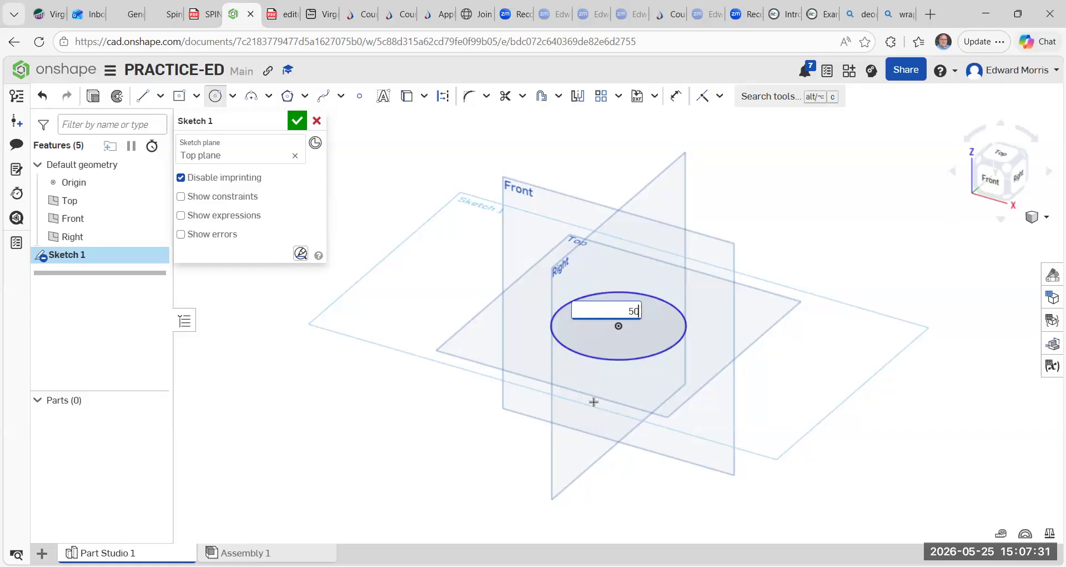
key(Return)
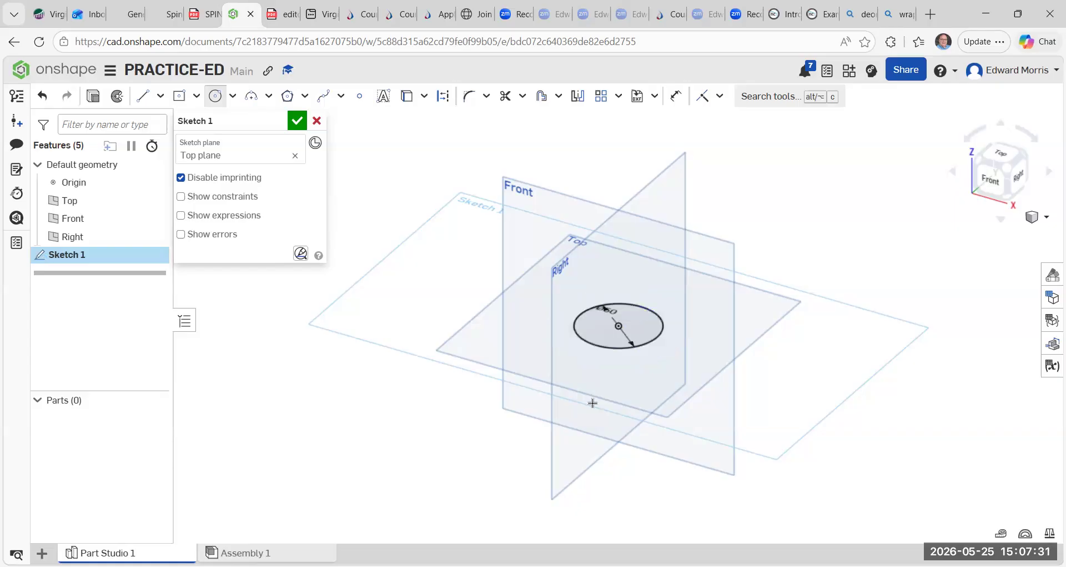
click(296, 122)
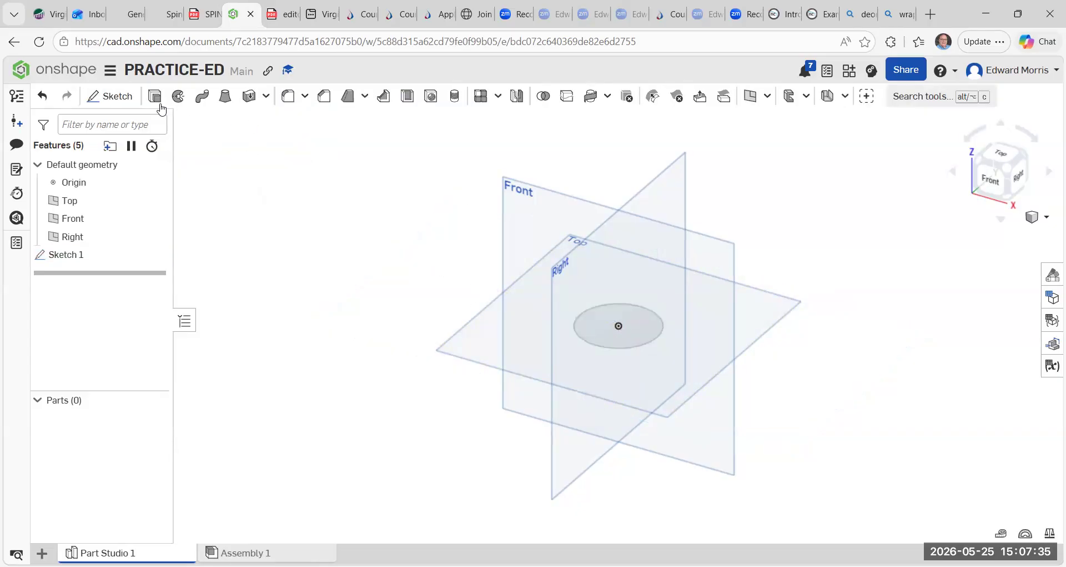
Extrude the circle as a new solid to a depth of 50 mm.
key(shift+e)
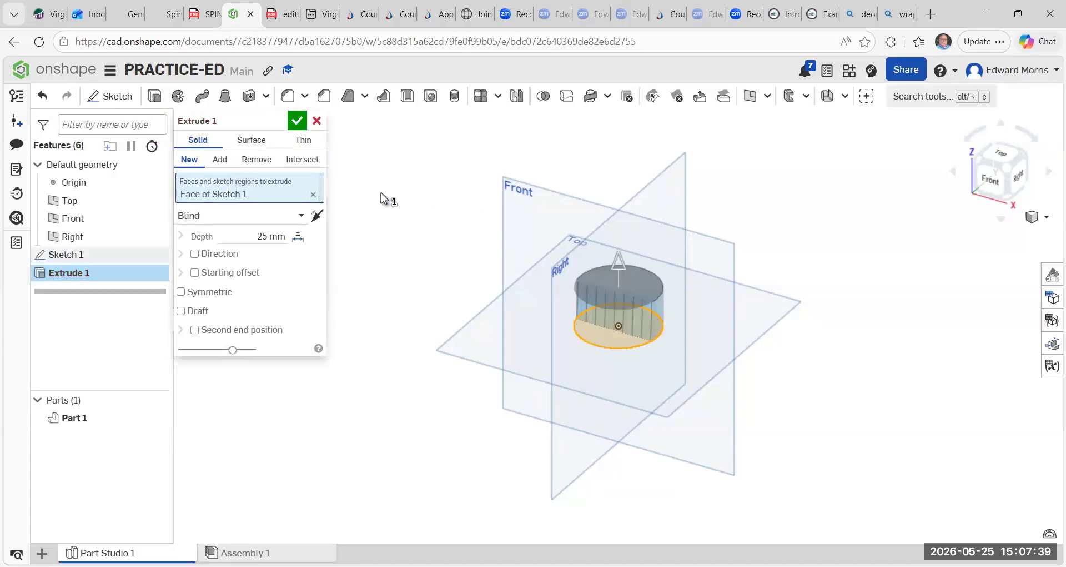
click(268, 240)
text(50)
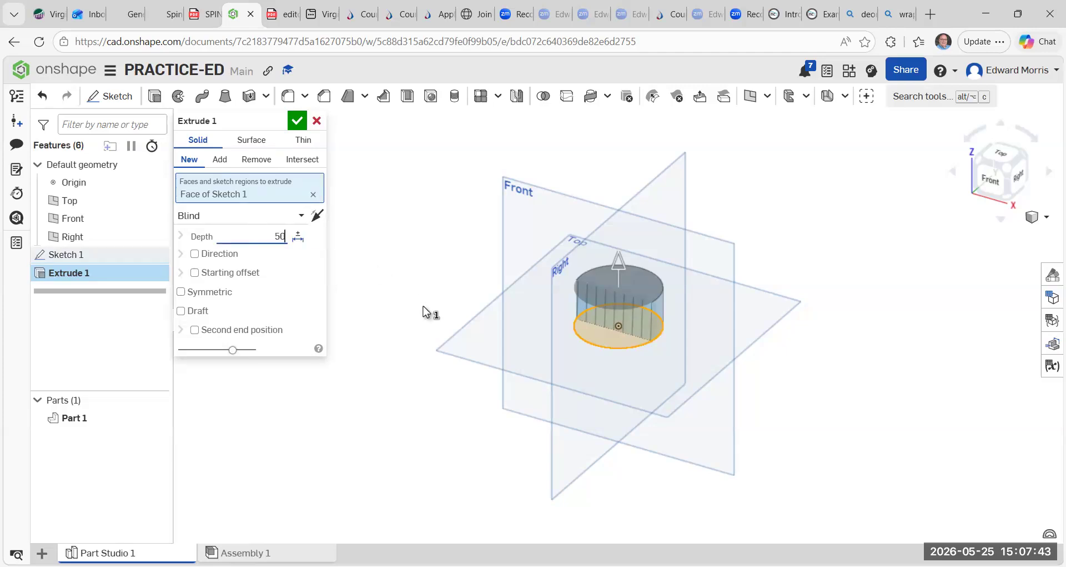
text( mm)
key(Return)
click(298, 120)
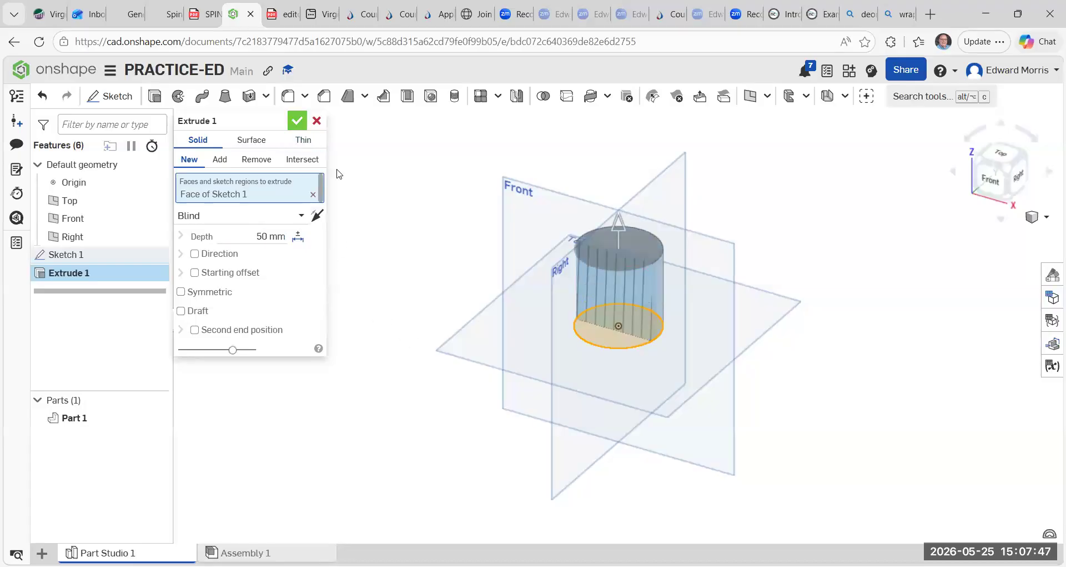
Undo the extrusion and the circle sketch.
scroll(529, 275, down, 3)
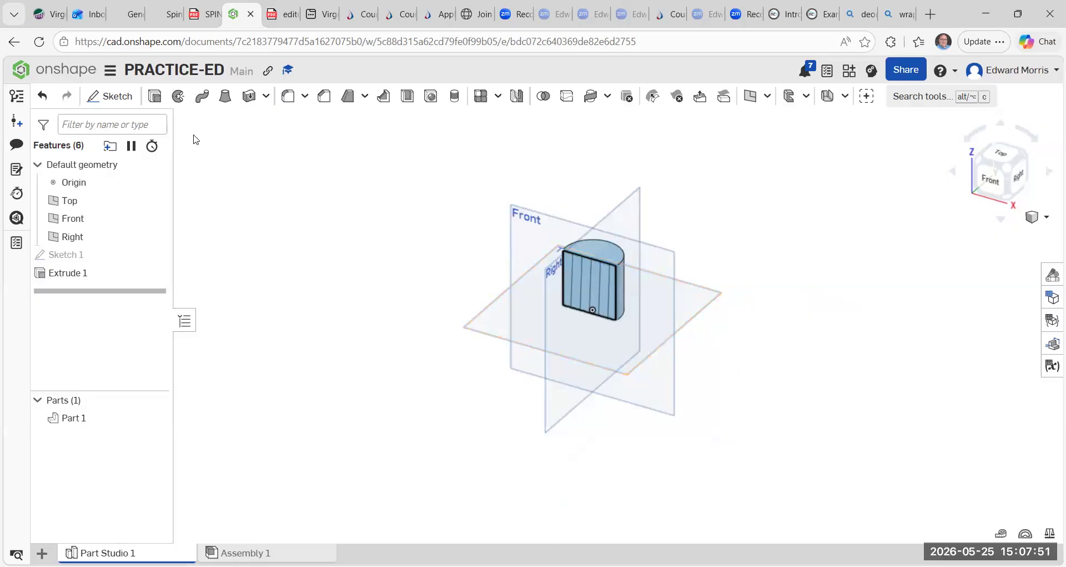
click(40, 100)
click(40, 99)
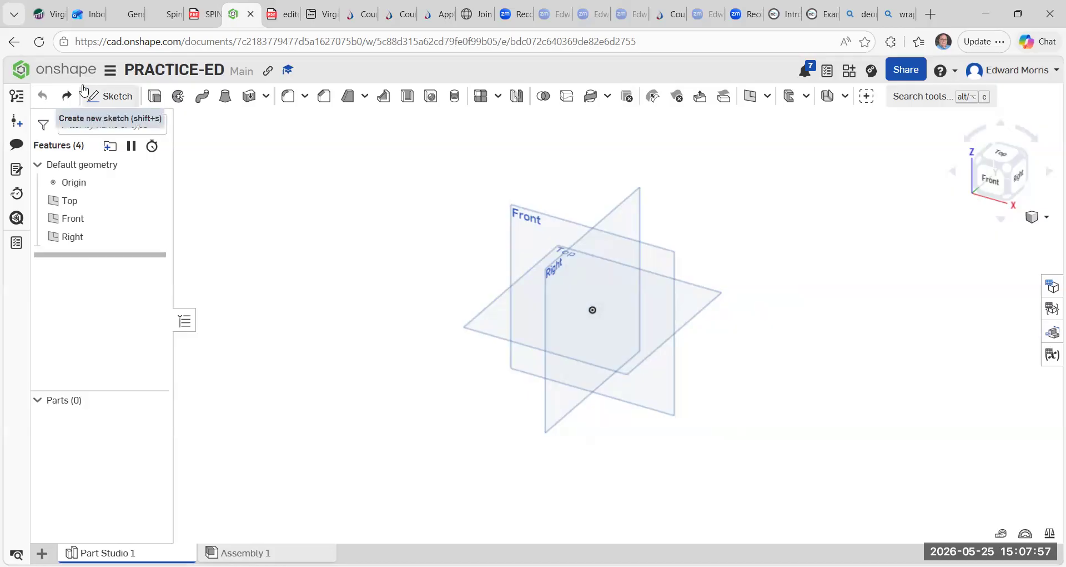
Create a new document named PRACTICE-ED2 from the documents page.
click(52, 73)
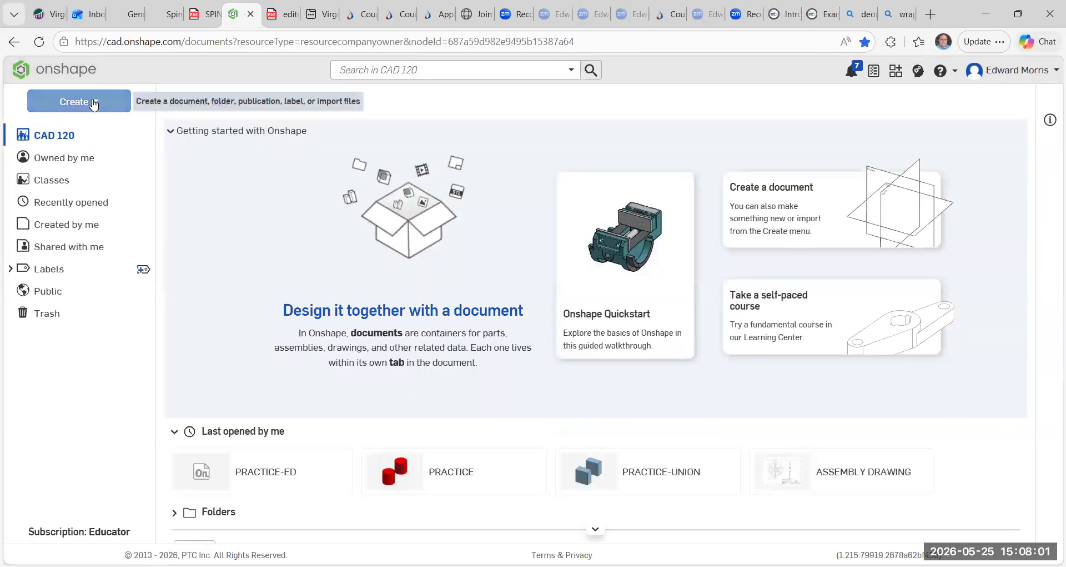
click(92, 102)
click(86, 129)
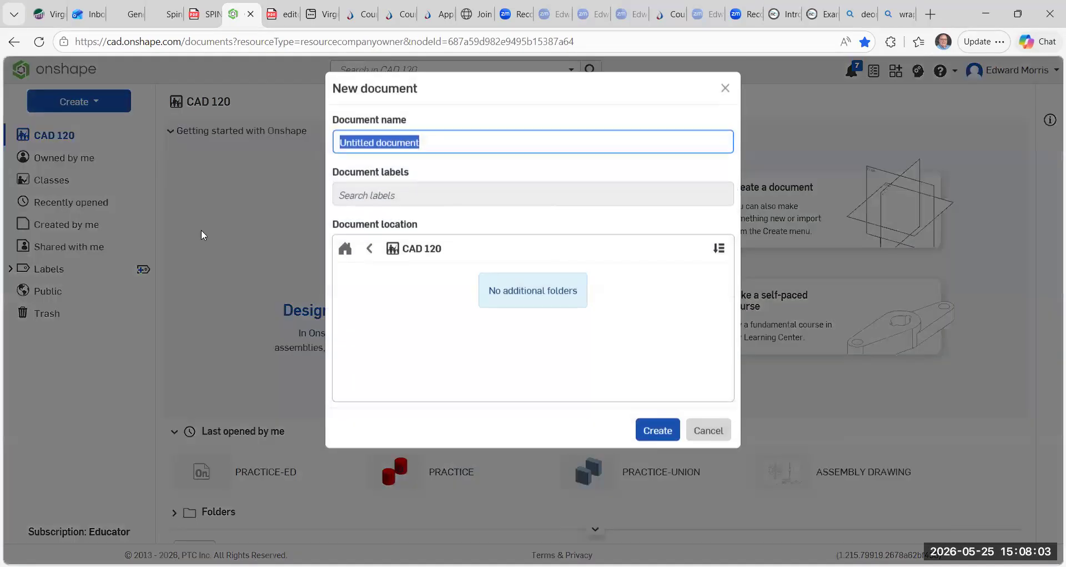
key(BackSpace)
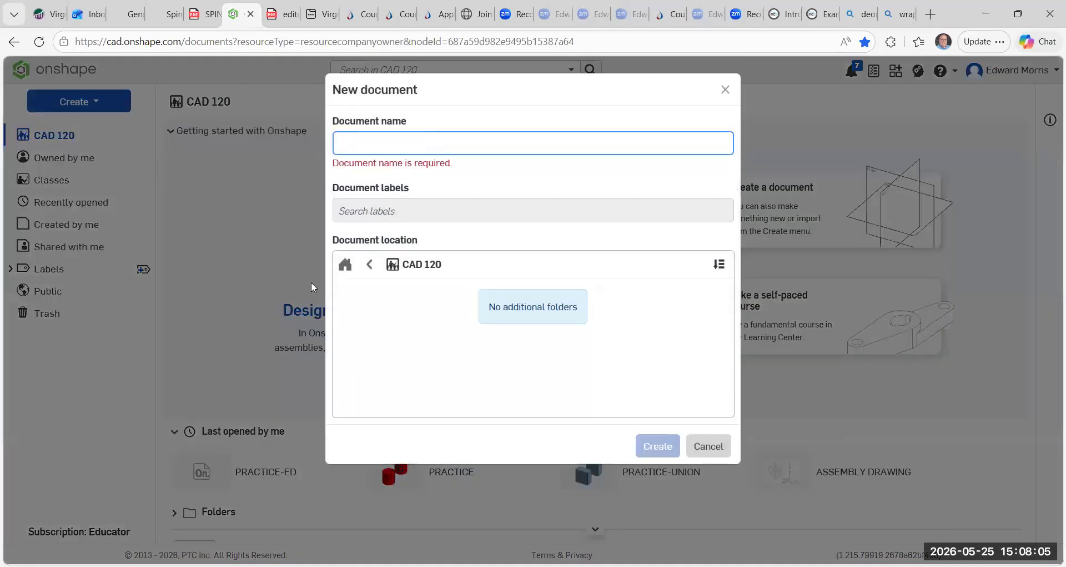
text(PRACTIVE)
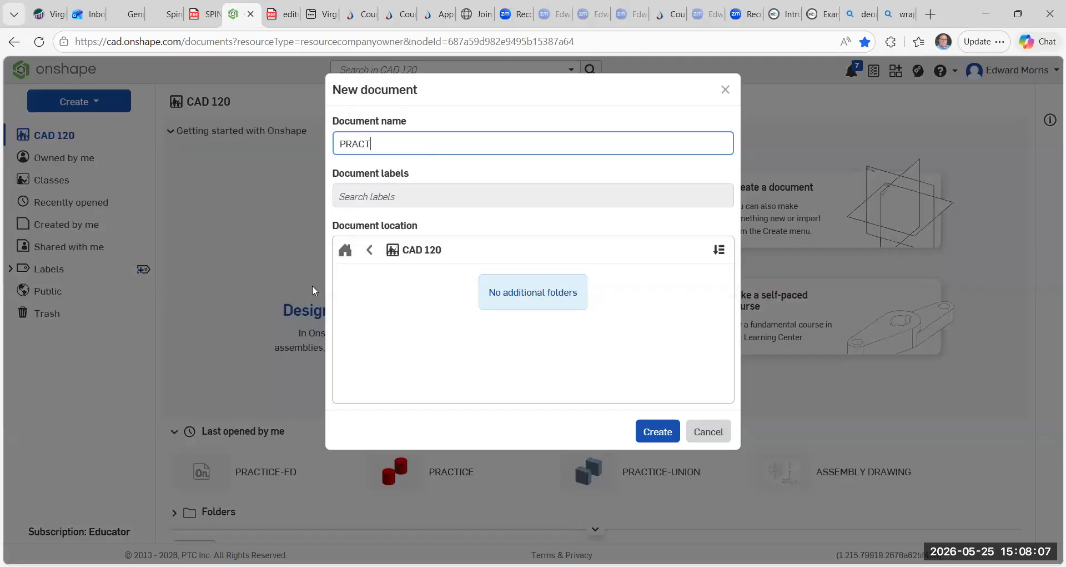
key(BackSpace)
key(BackSpace)
text(CE-ED2)
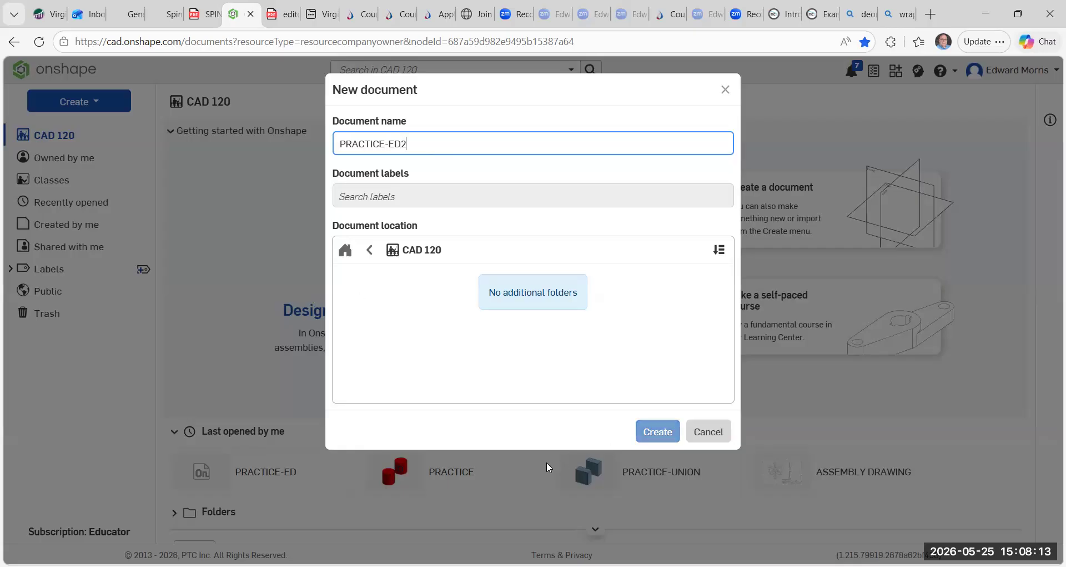
click(652, 436)
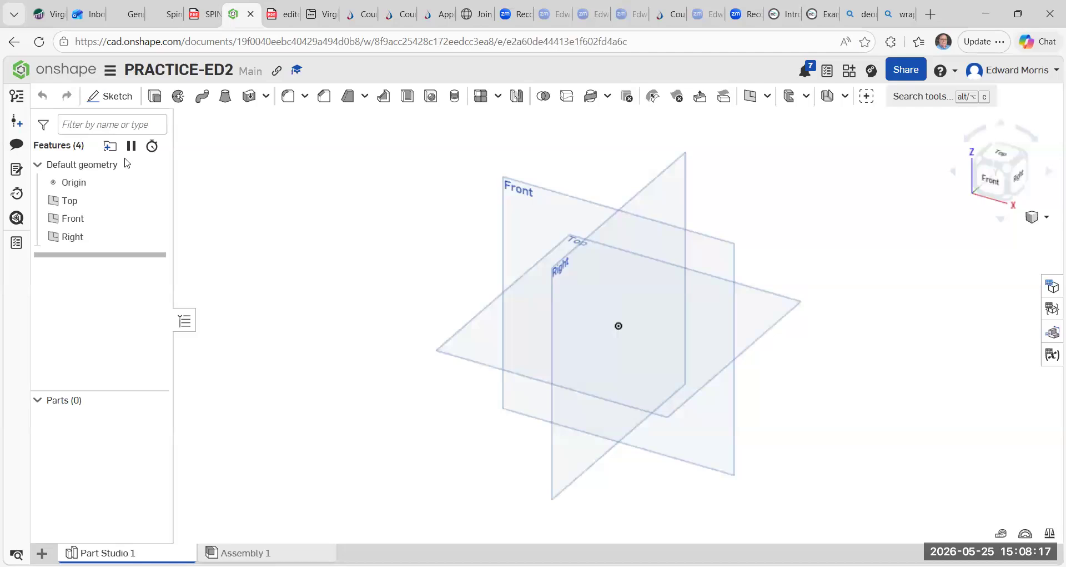
Sketch a center-point circle of 50 mm diameter at the origin on the Top plane.
click(106, 96)
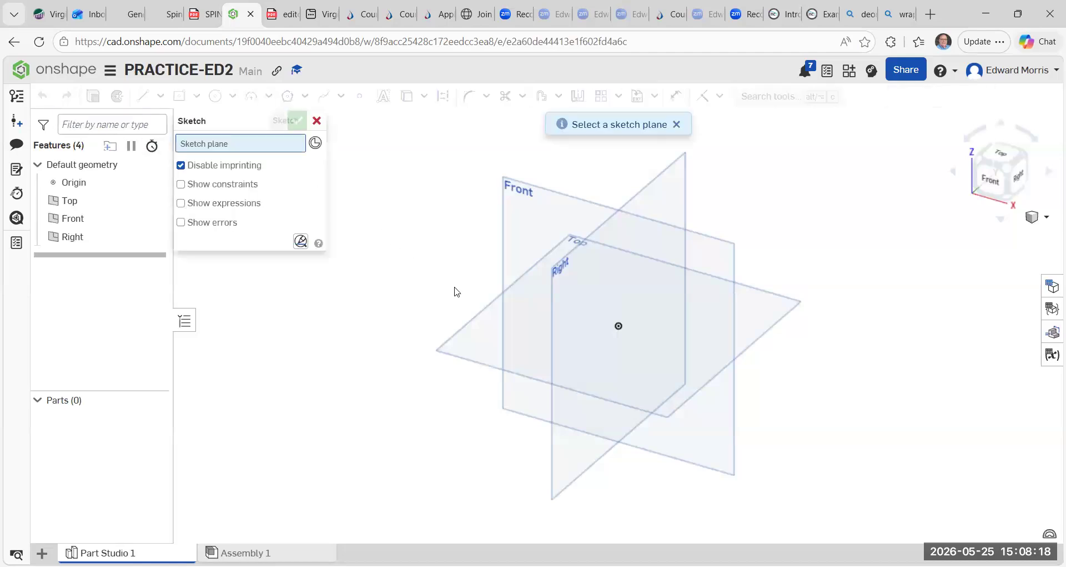
click(482, 314)
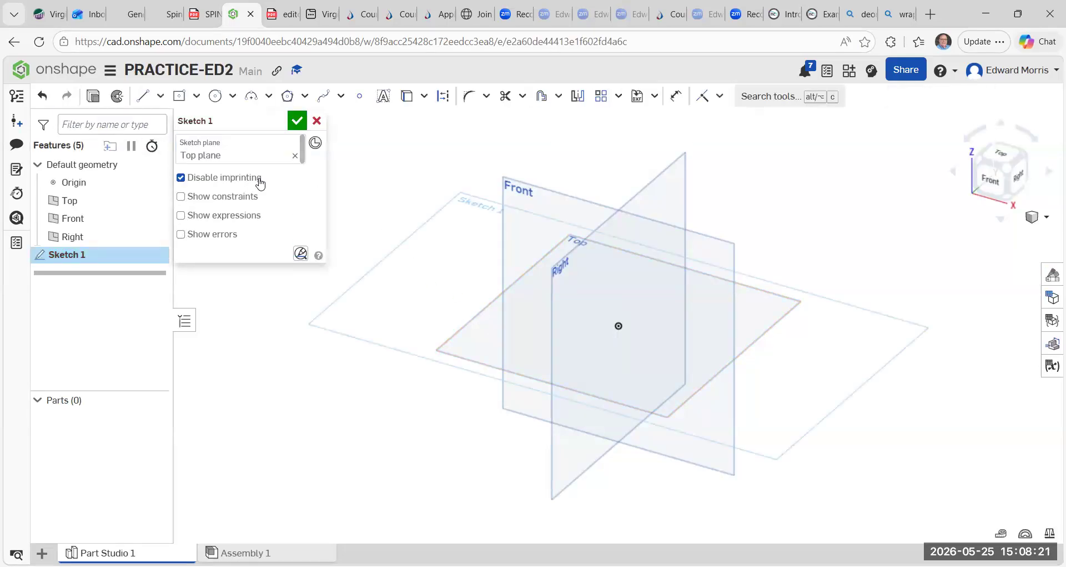
click(235, 99)
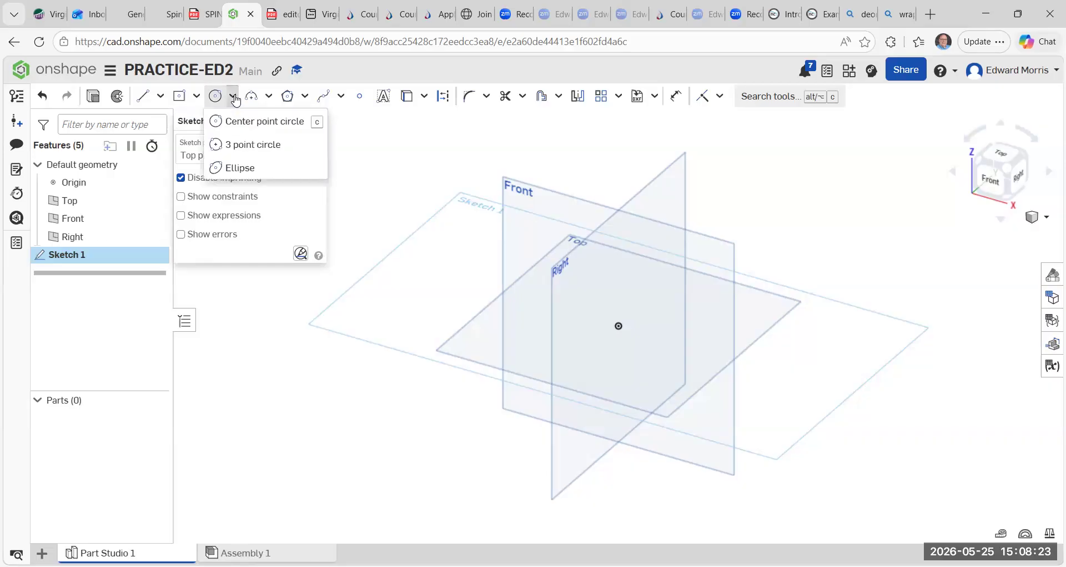
click(230, 119)
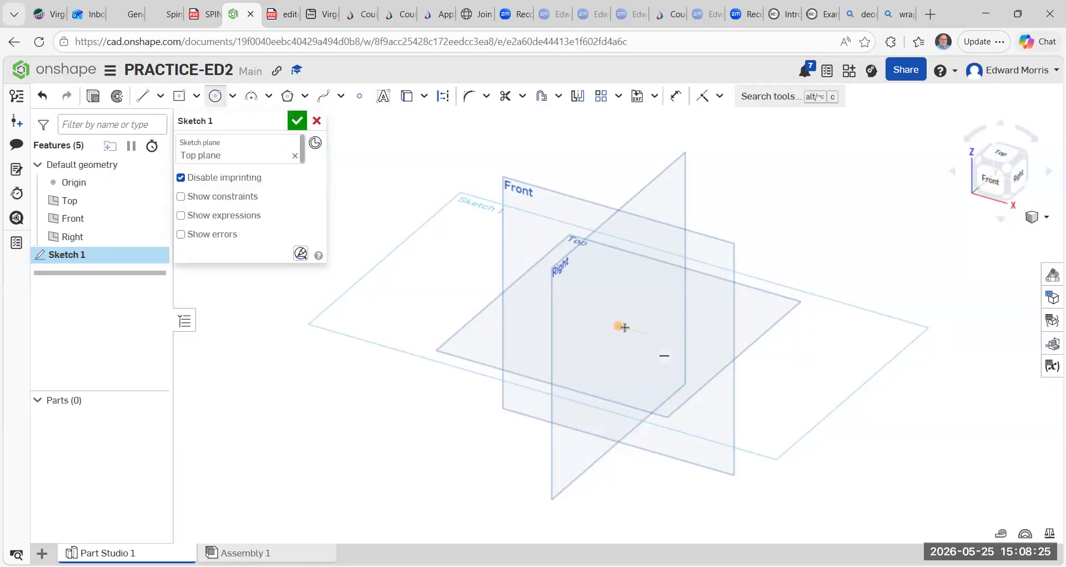
click(619, 325)
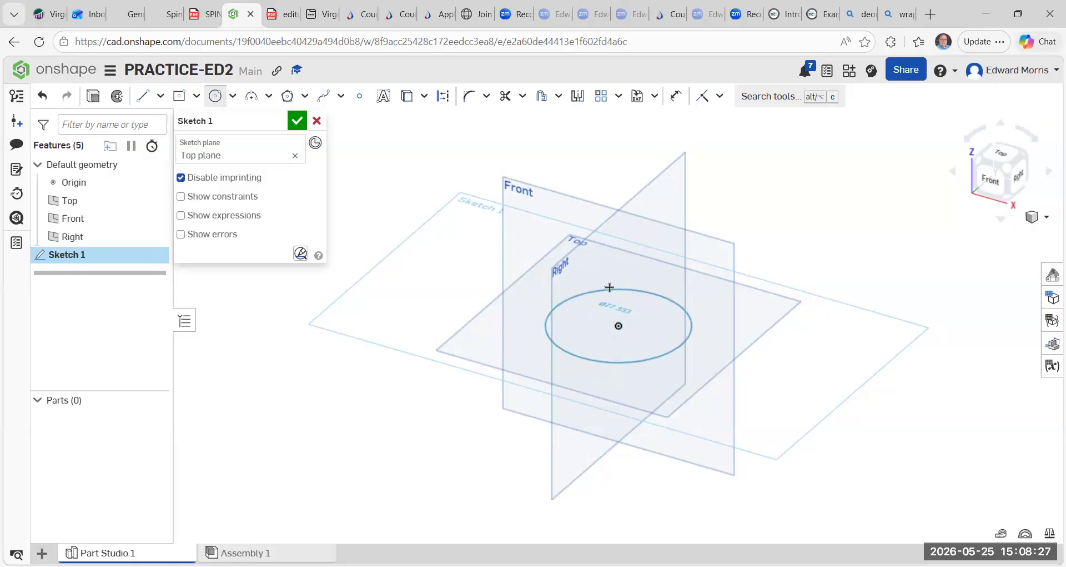
click(607, 285)
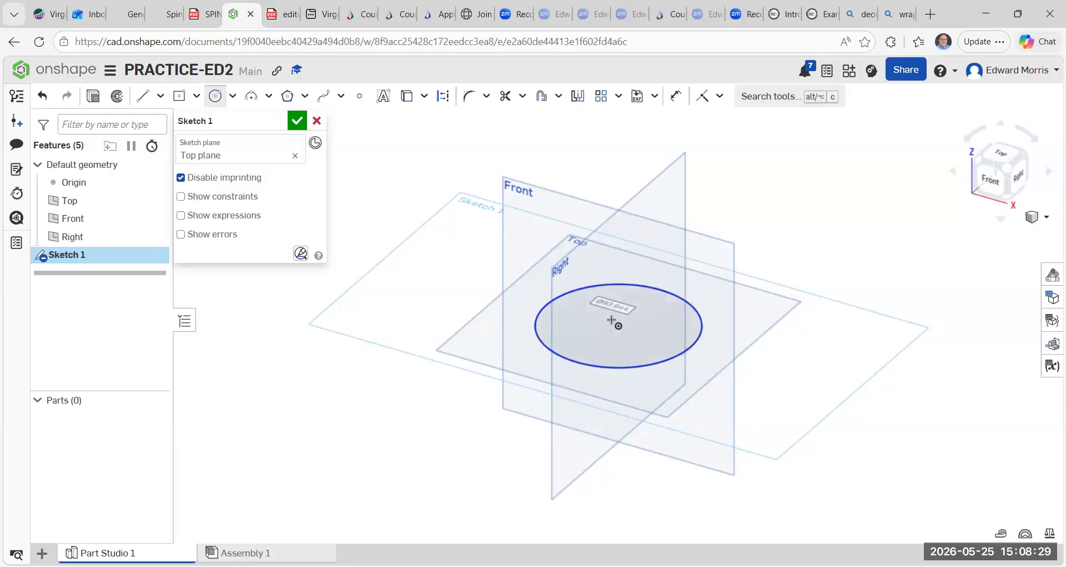
text(50)
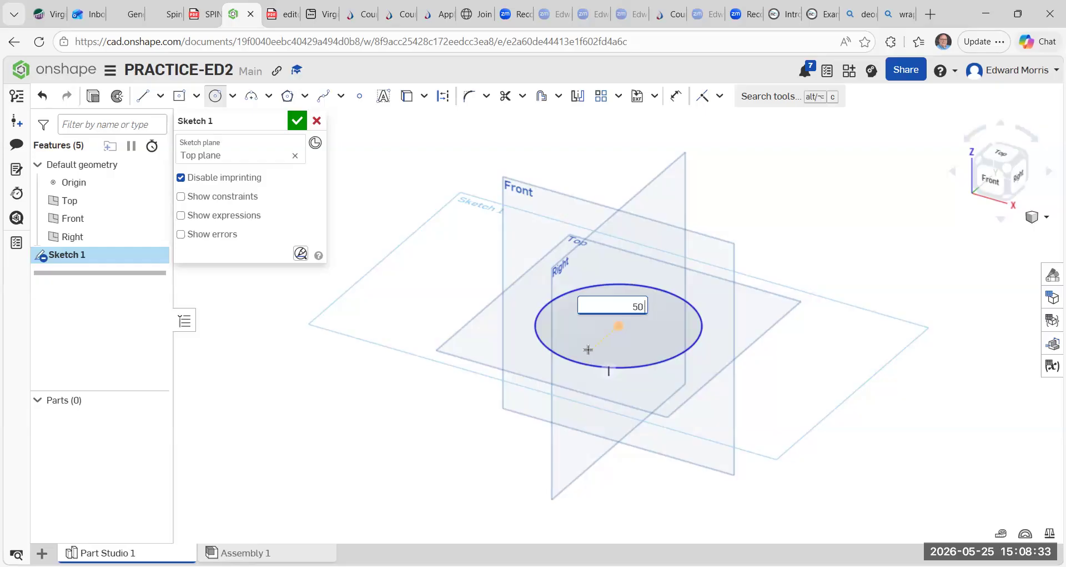
key(Return)
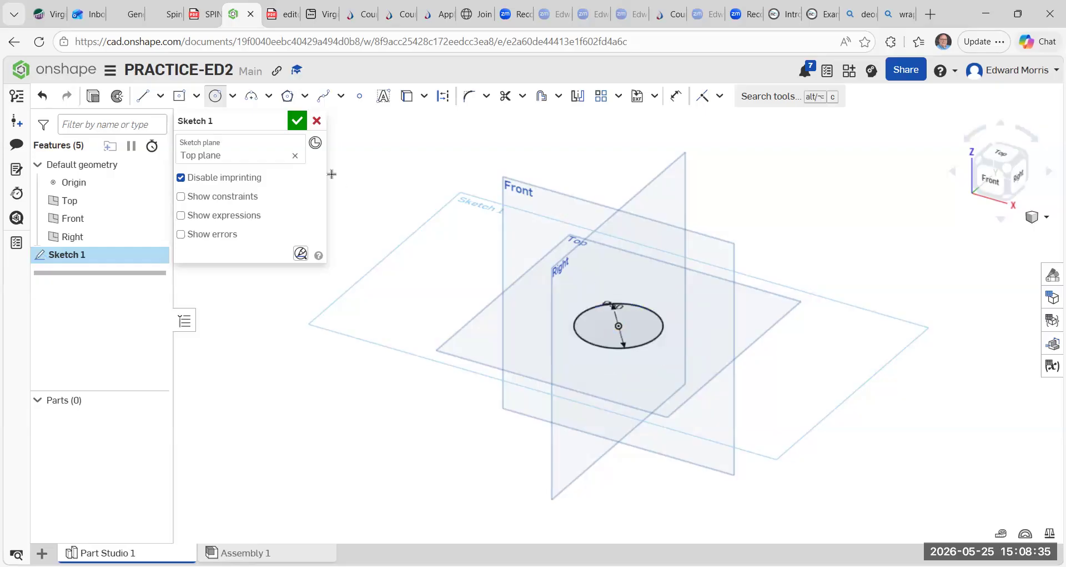
click(297, 121)
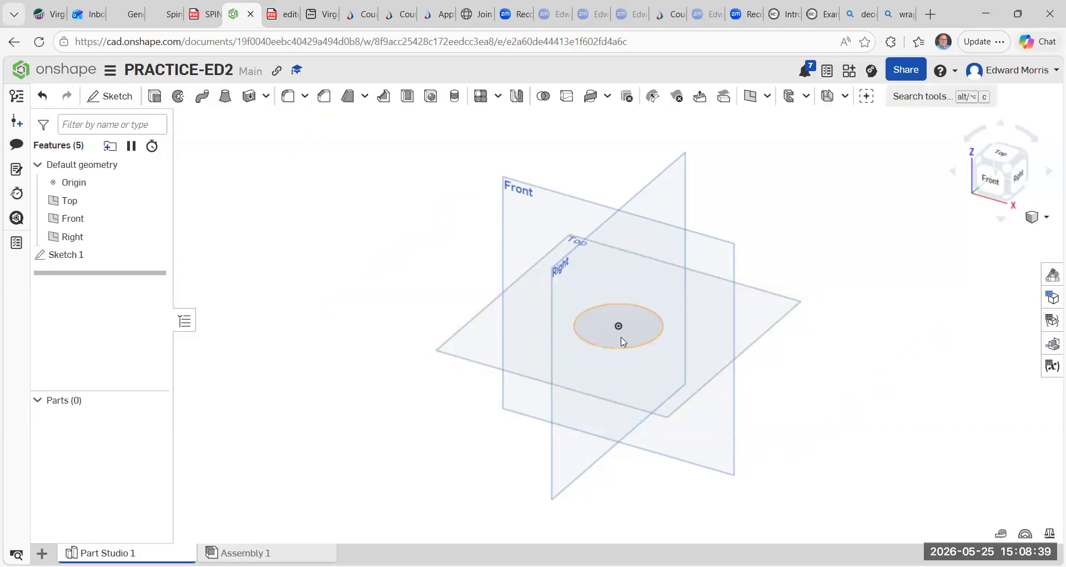
Extrude the circle as a new solid to a depth of 50 mm.
click(155, 96)
click(650, 327)
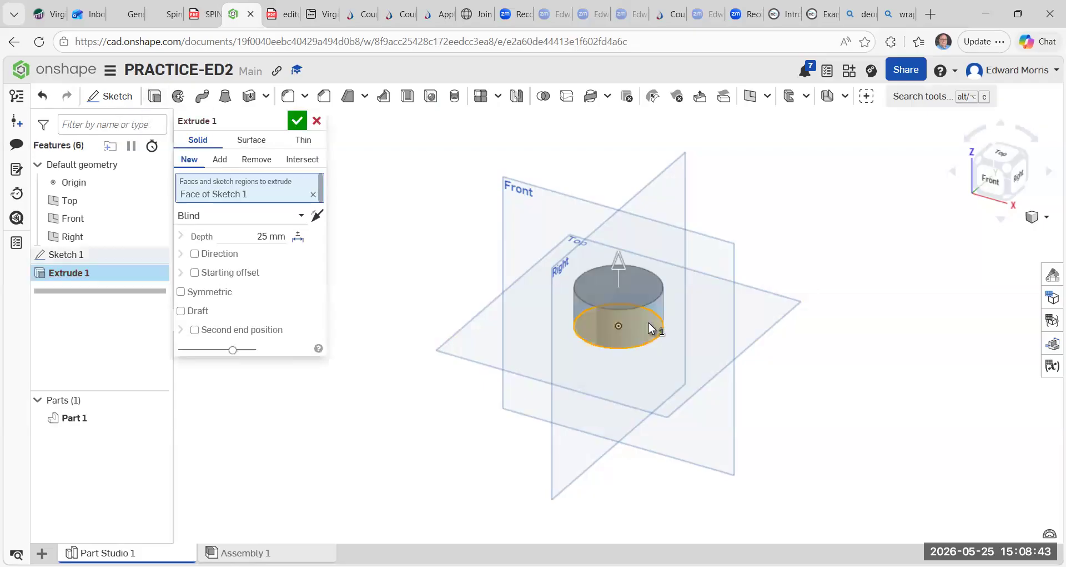
click(271, 236)
key(BackSpace)
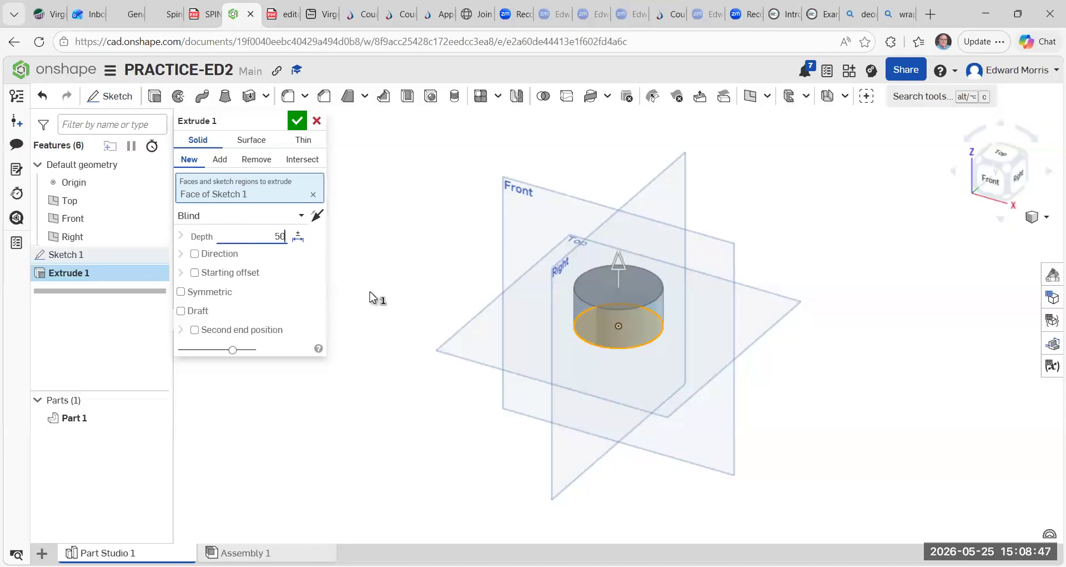
text(50 mm)
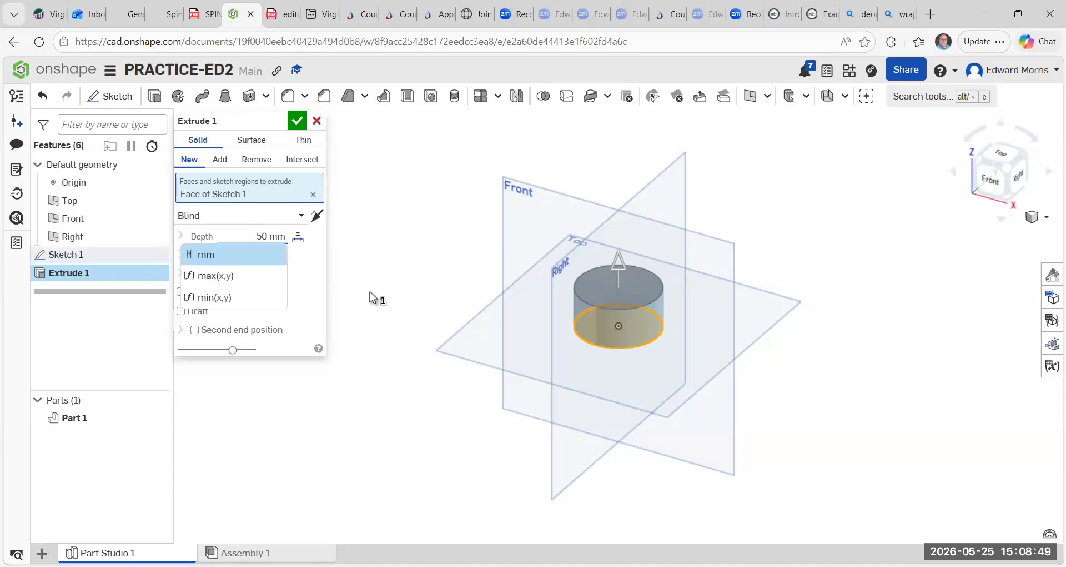
click(296, 120)
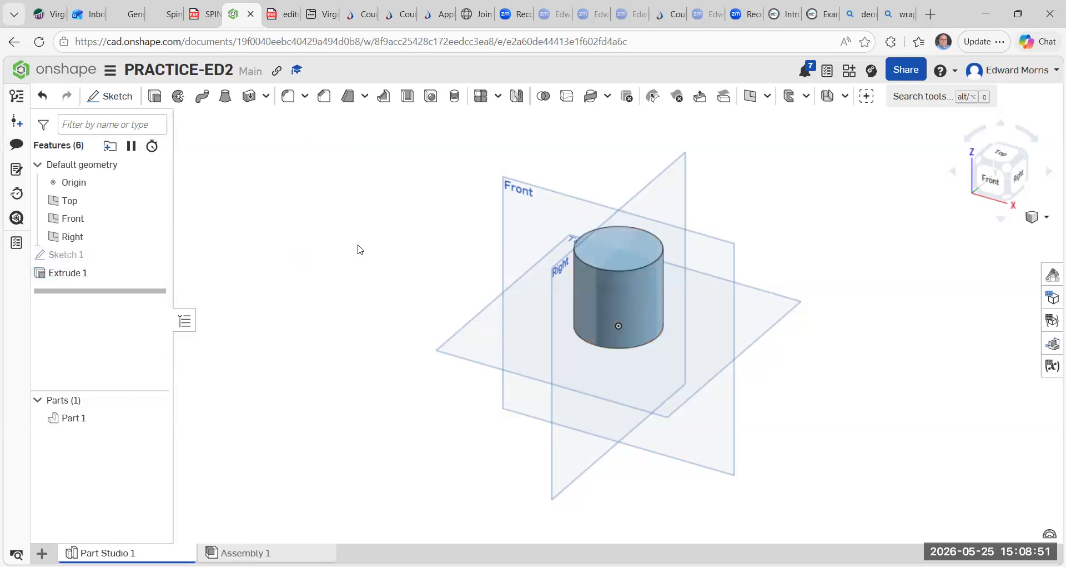
Create a plane offset 50 mm from the Front plane.
scroll(453, 317, up, 1)
scroll(455, 315, down, 1)
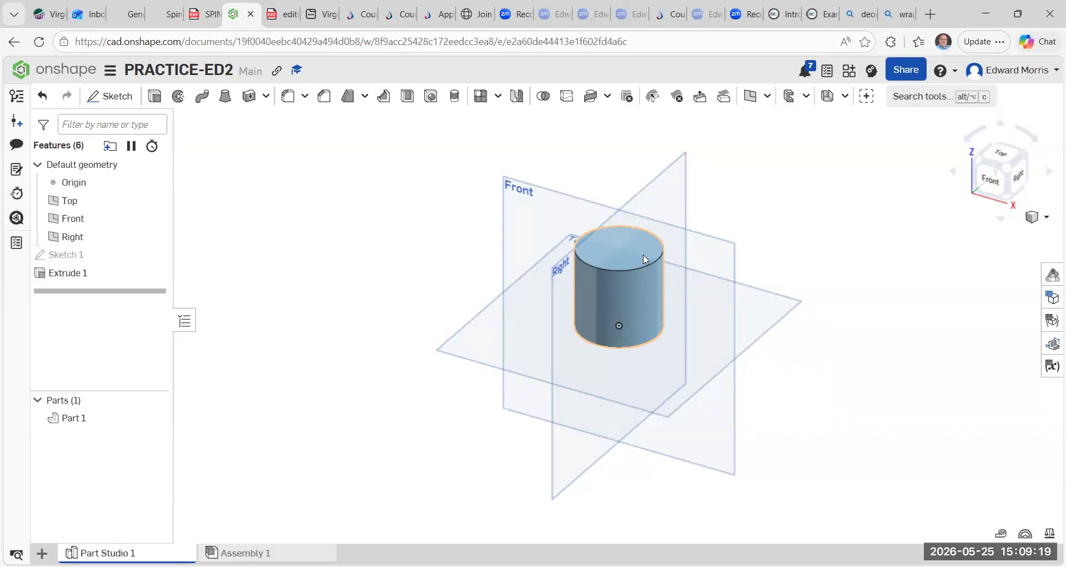
click(751, 96)
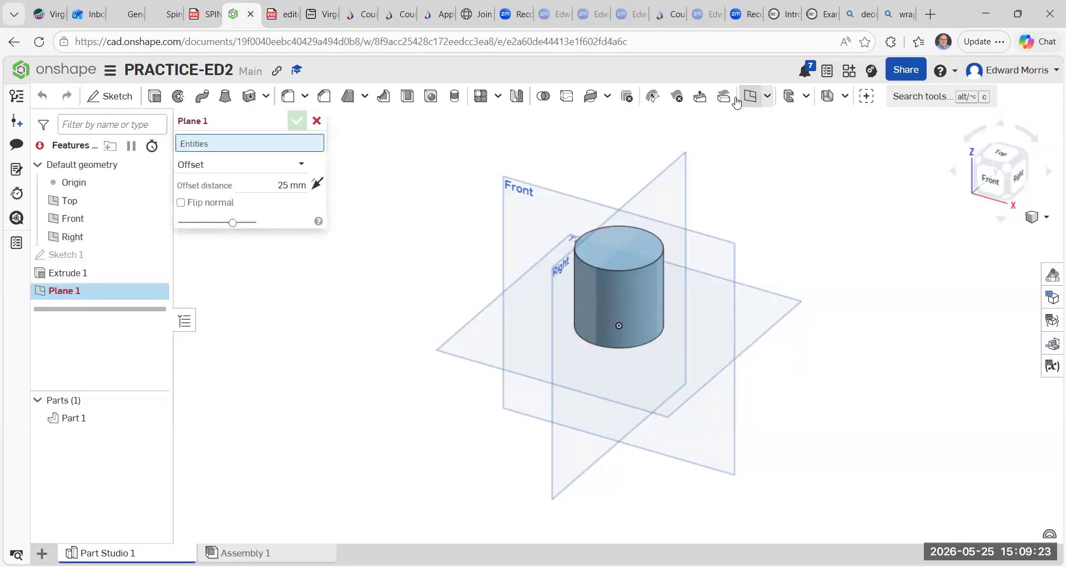
click(505, 211)
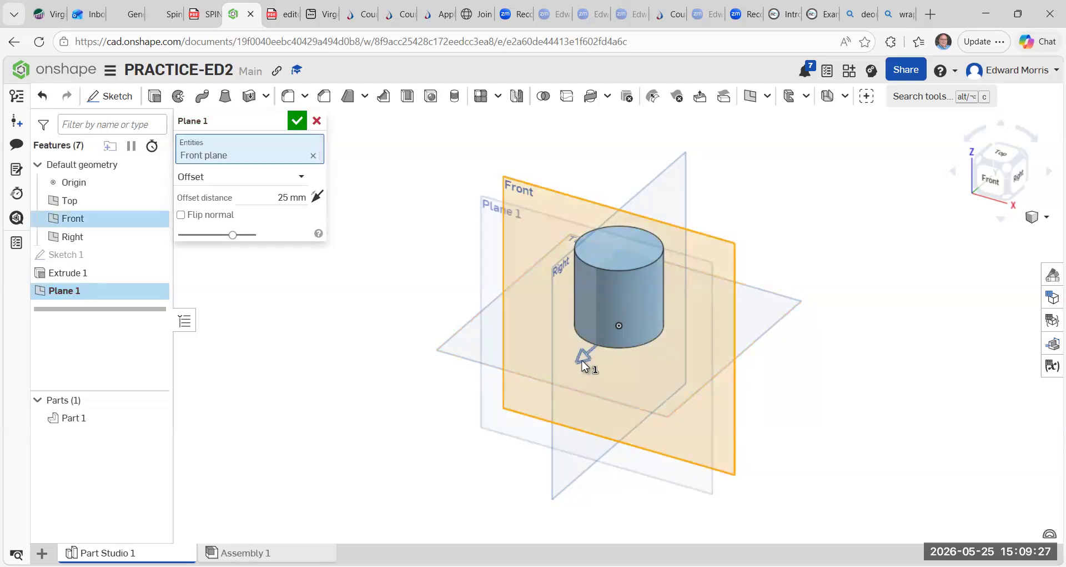
drag(580, 364, 545, 383)
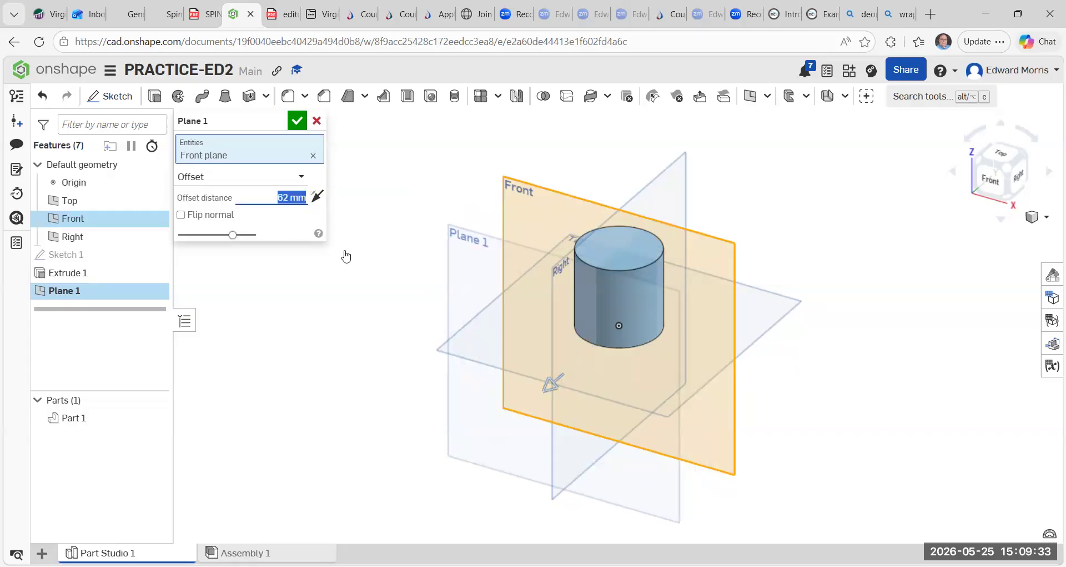
text(50)
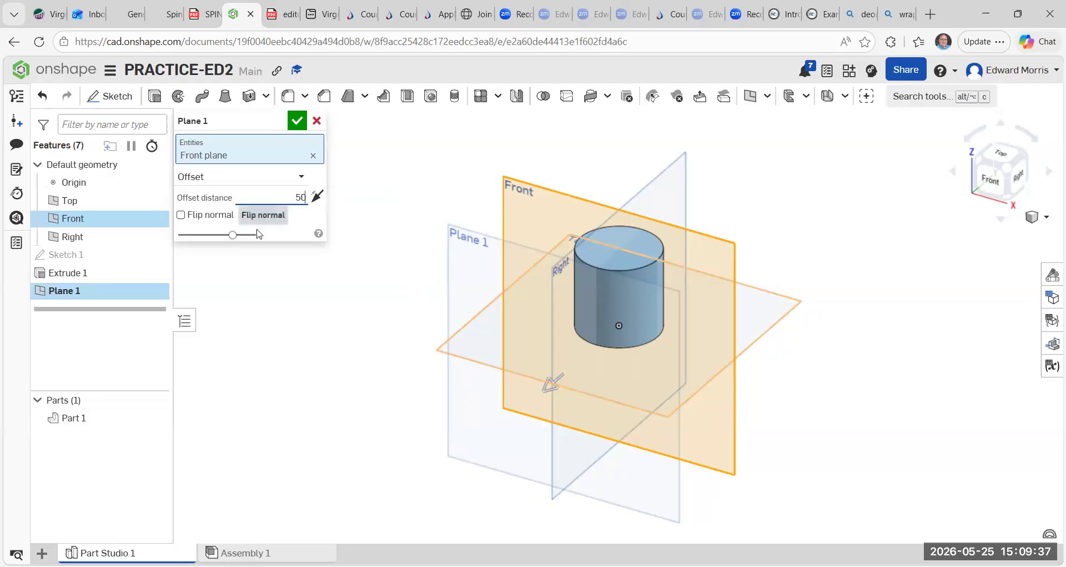
click(296, 123)
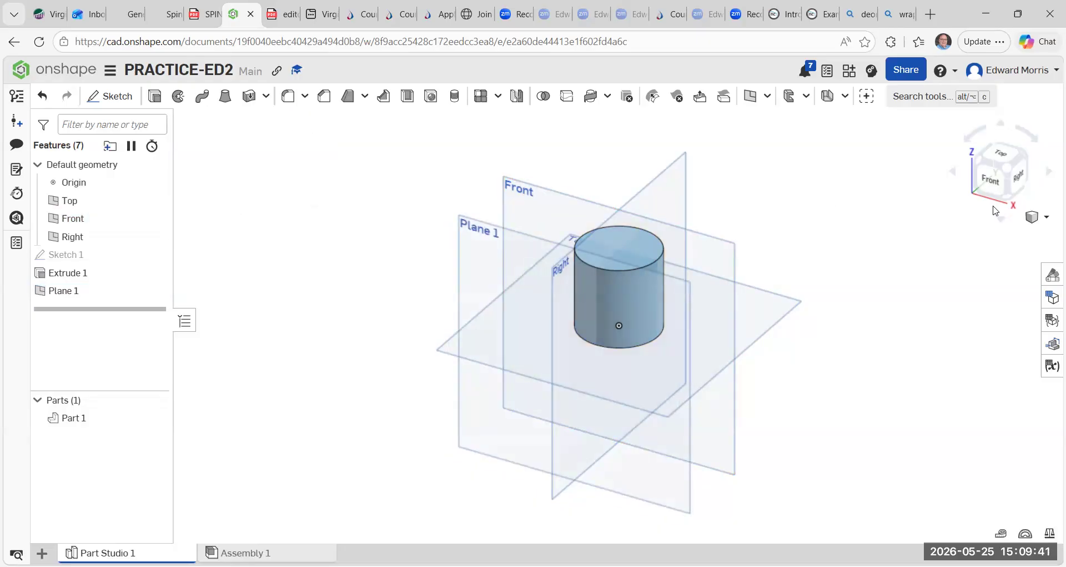
Start a sketch on Plane 1 and add the text ED in a bounding box over the cylinder.
click(1003, 161)
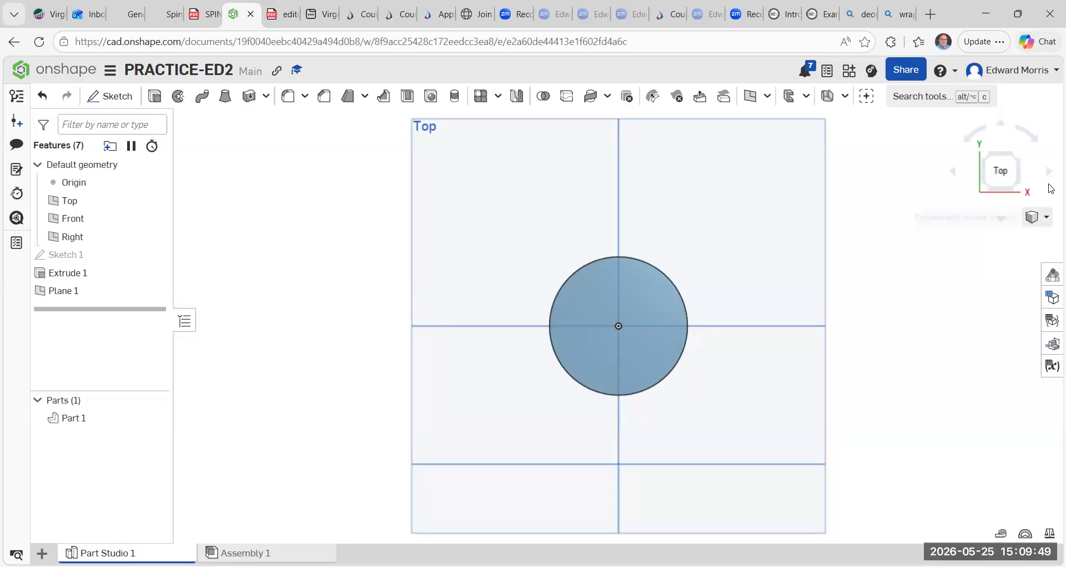
click(1019, 189)
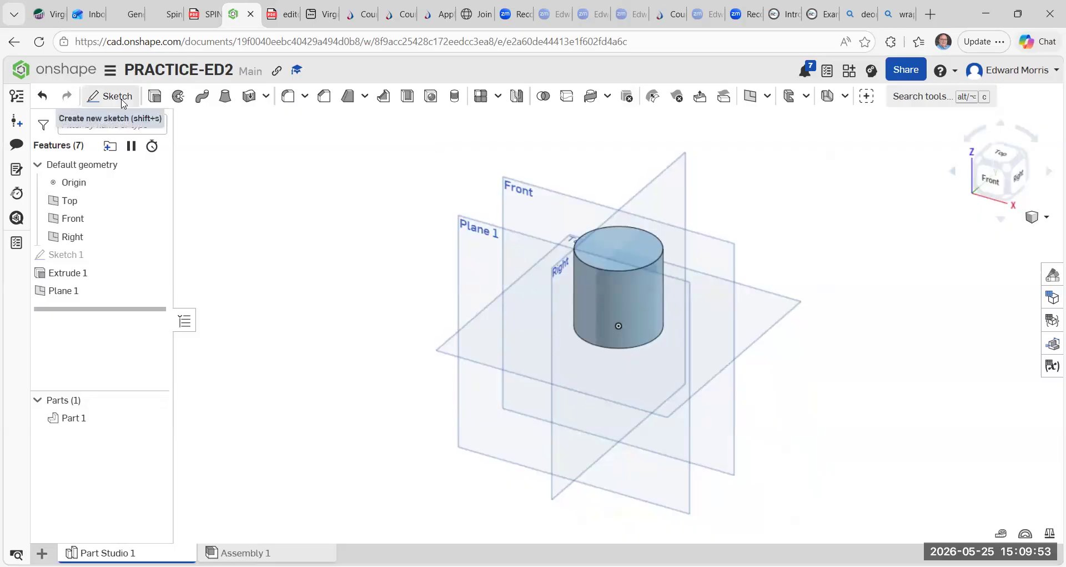
click(122, 103)
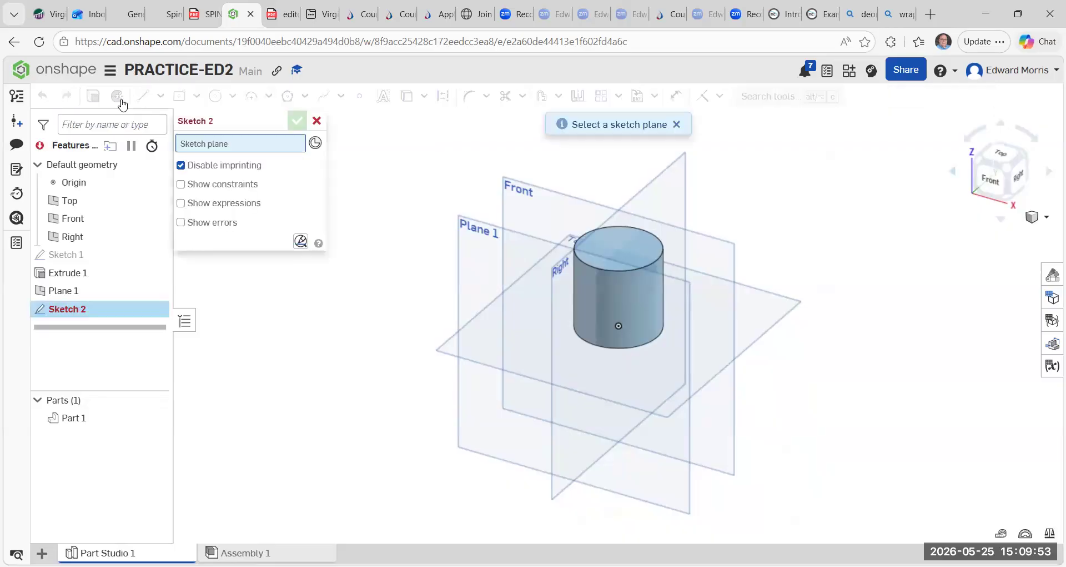
click(465, 298)
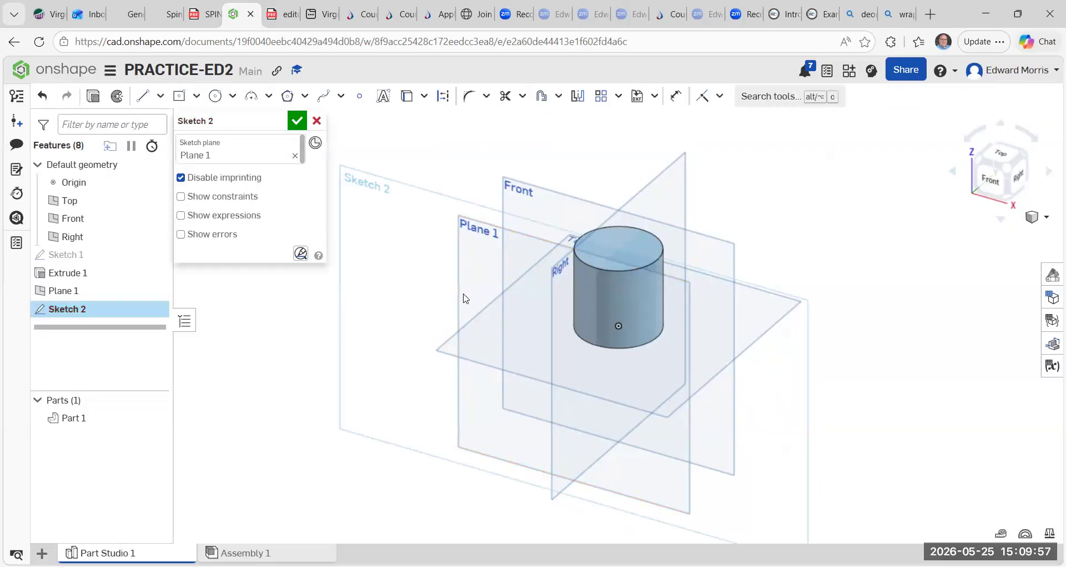
click(997, 179)
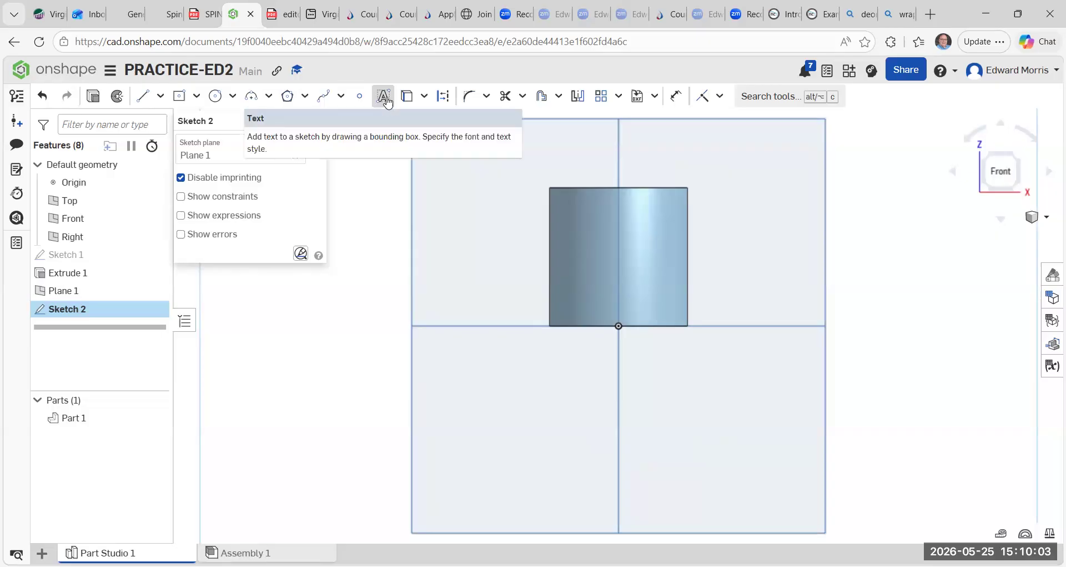
click(386, 98)
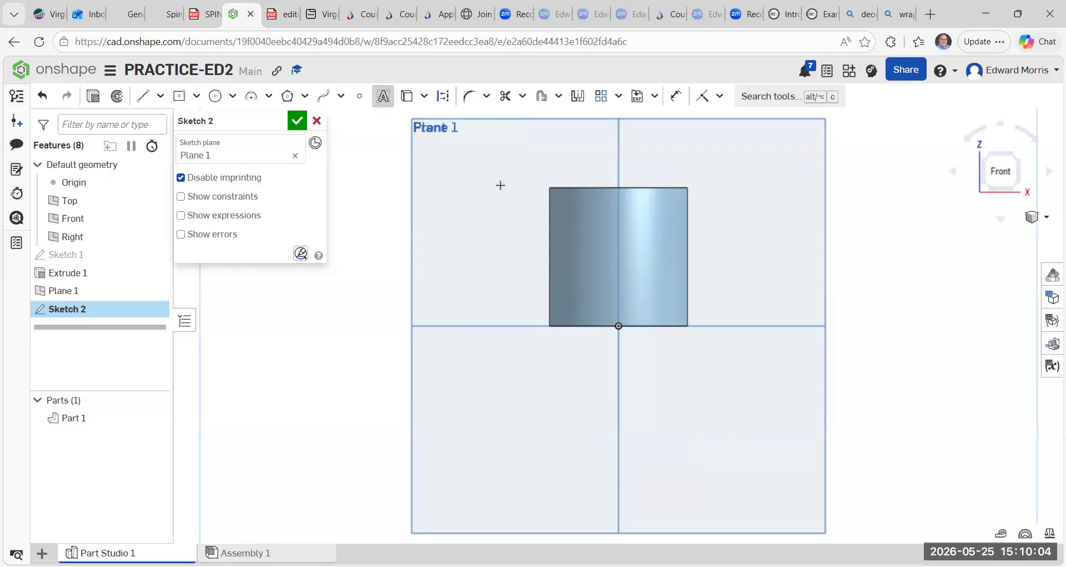
click(561, 214)
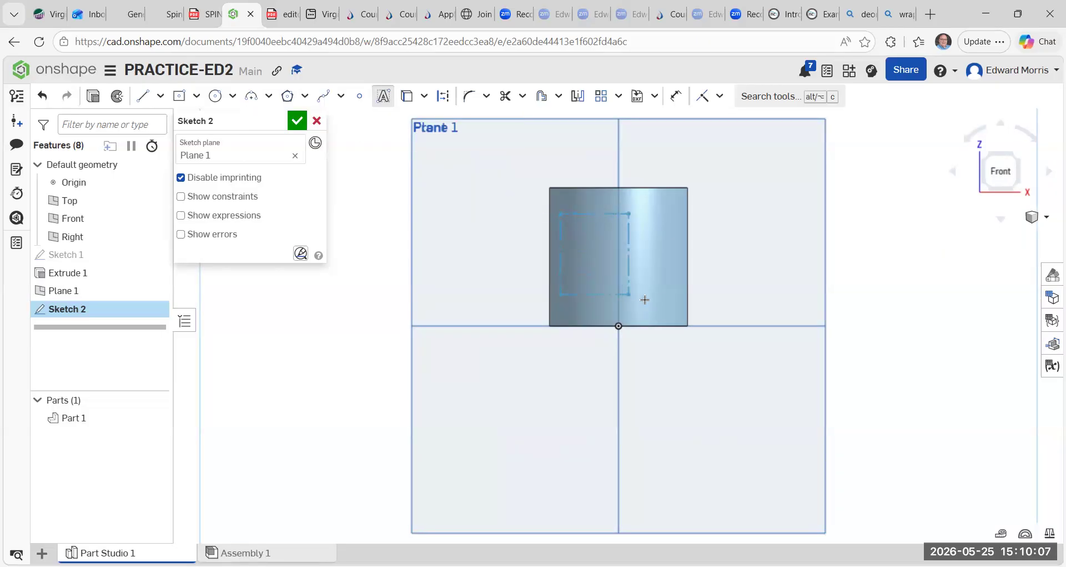
click(682, 304)
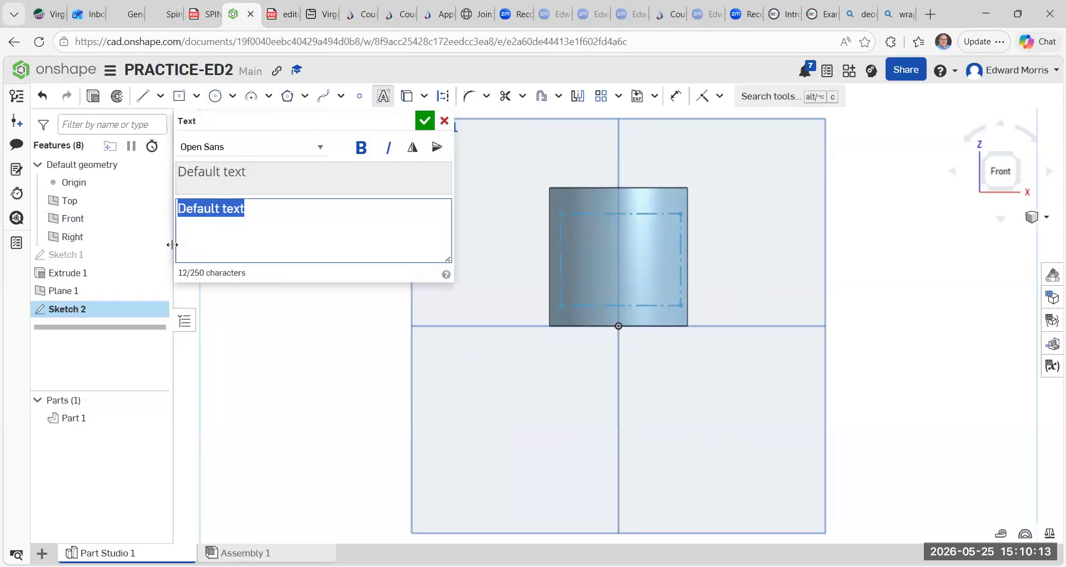
key(BackSpace)
text(ED)
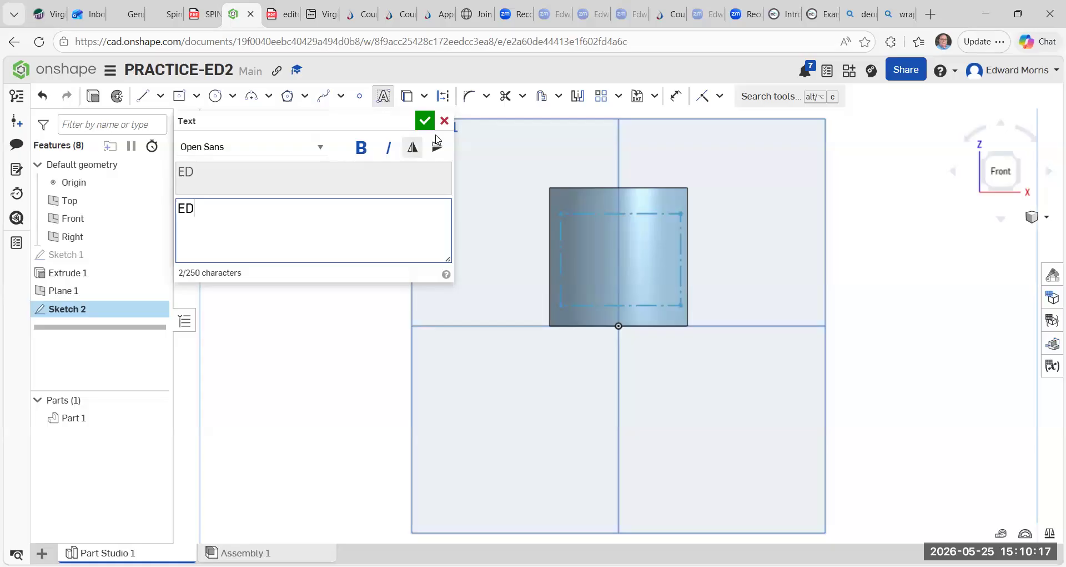
click(425, 121)
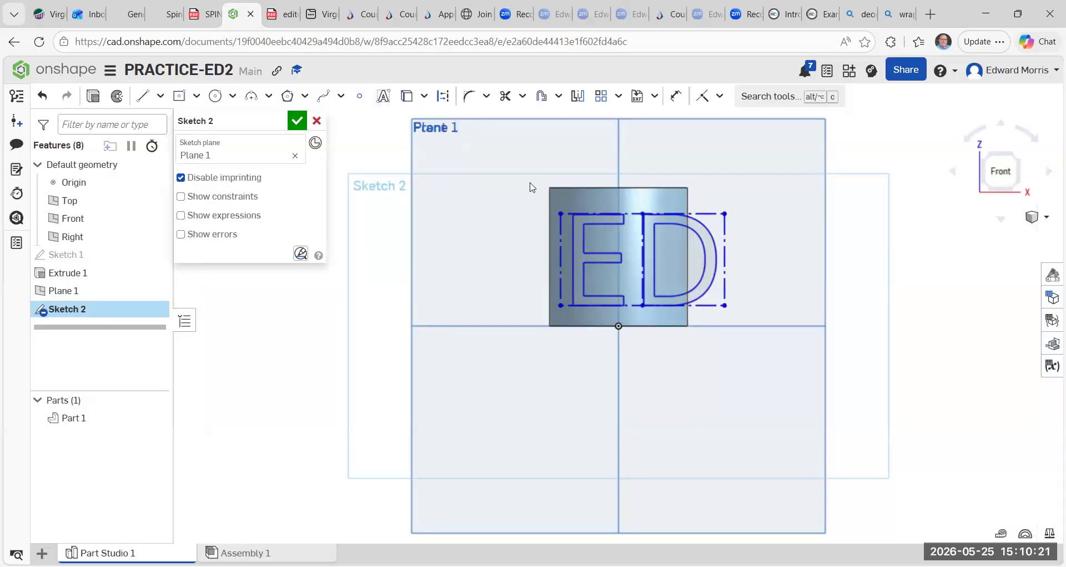
Move the ED text slightly left to centre it on the cylinder and finish the sketch.
mouse_move(528, 180)
mouse_down()
mouse_move(580, 230)
mouse_move(815, 353)
mouse_up()
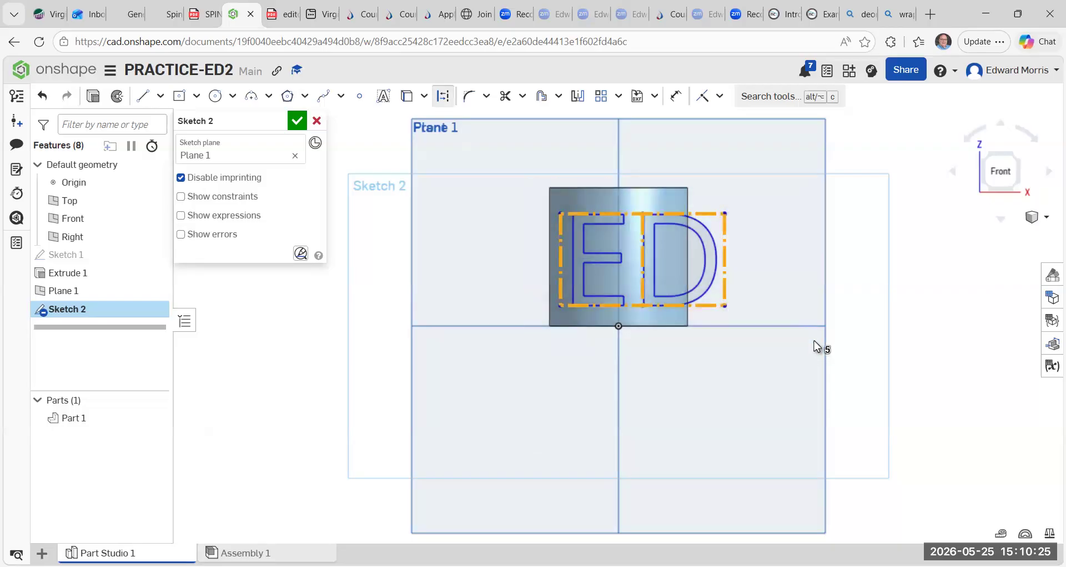
click(358, 166)
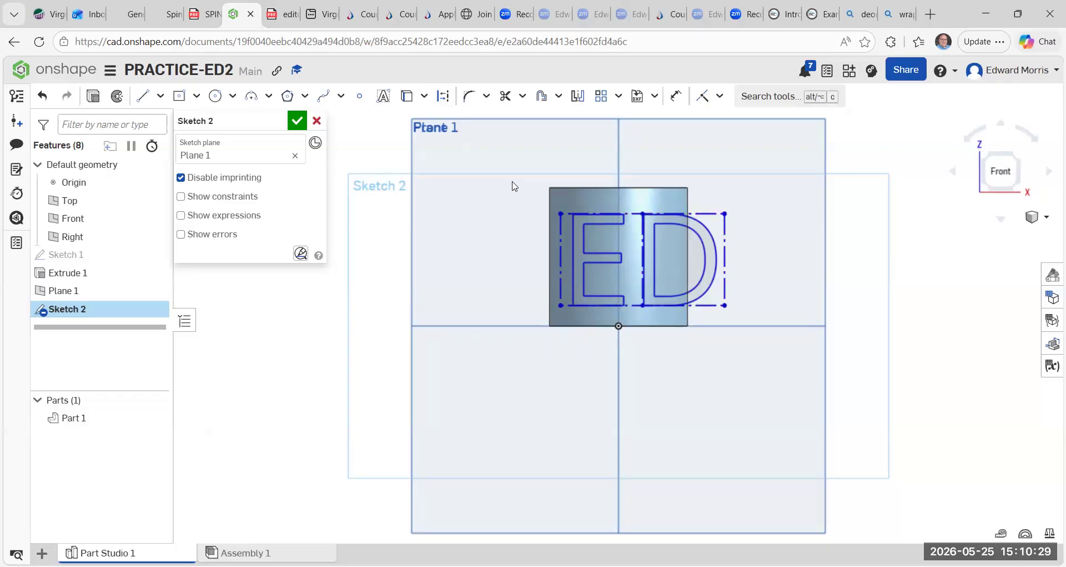
mouse_move(522, 199)
mouse_down()
mouse_move(728, 269)
mouse_move(767, 324)
mouse_up()
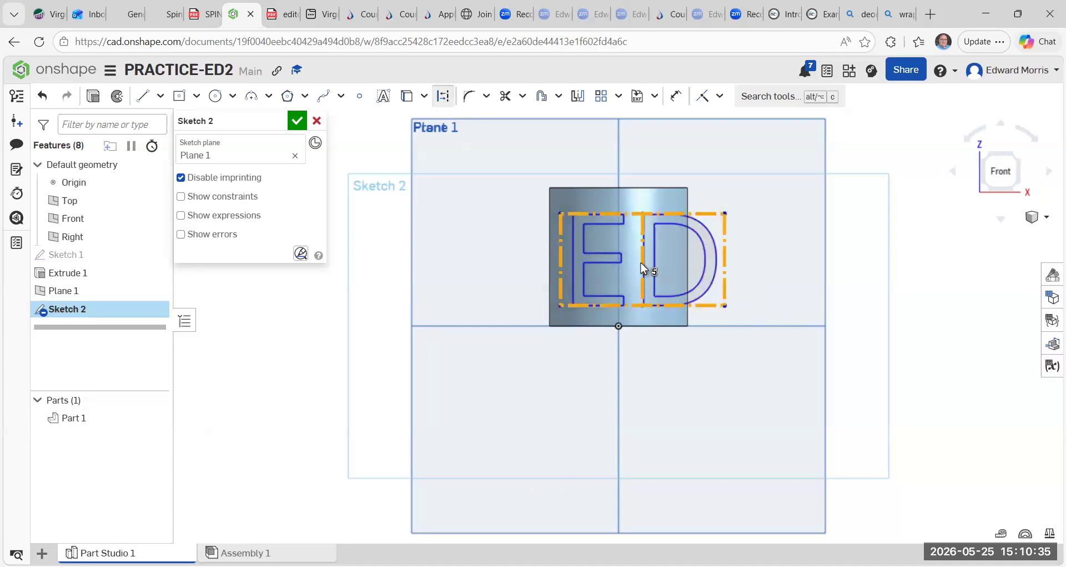
key(Delete)
drag(628, 266, 617, 265)
drag(618, 265, 625, 261)
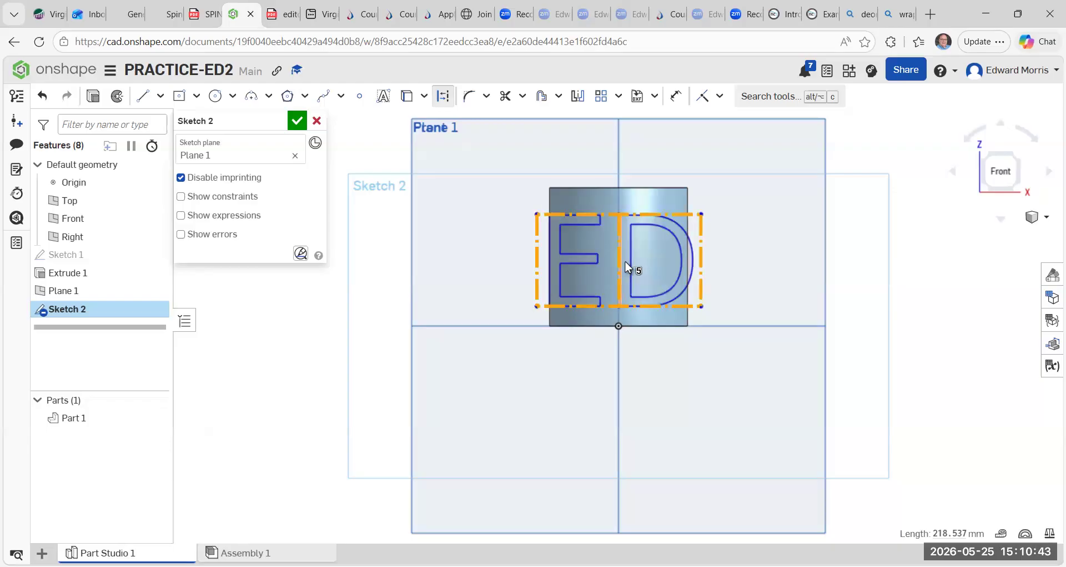
click(297, 121)
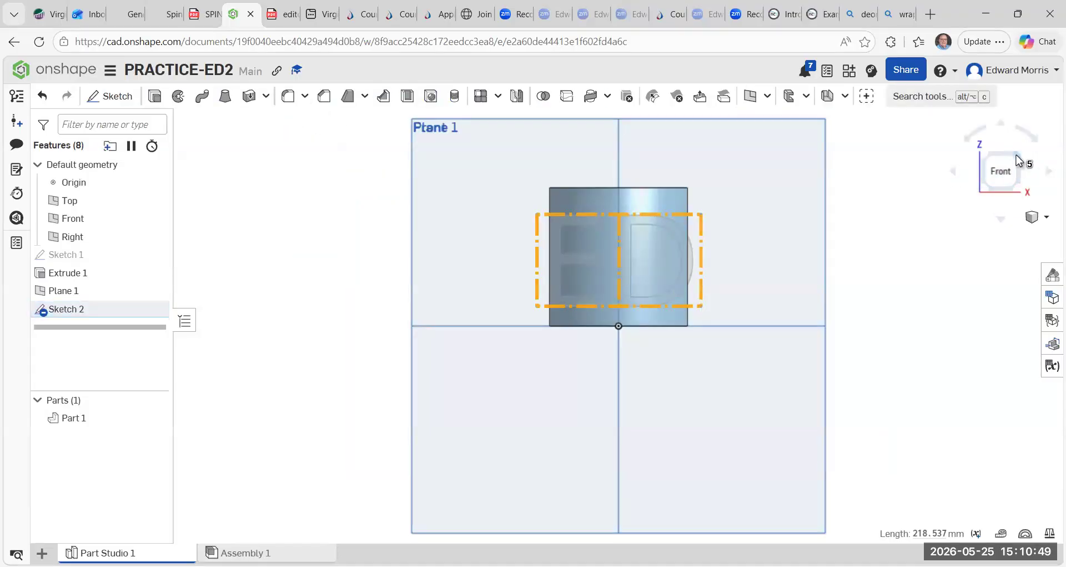
Wrap the faces of the text sketch onto the cylinder's curved face as a surface wrap.
click(1019, 160)
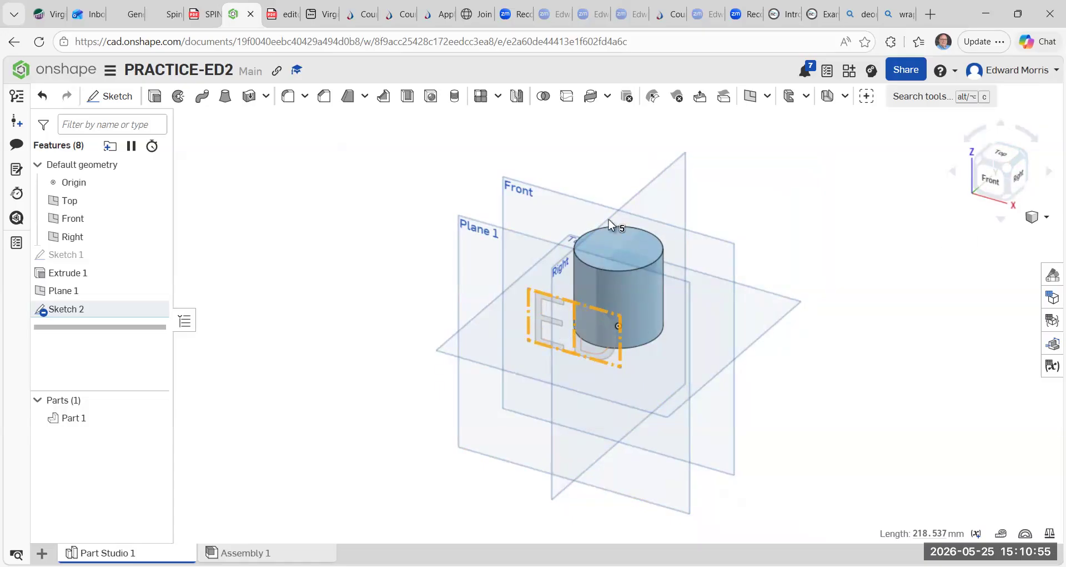
click(608, 96)
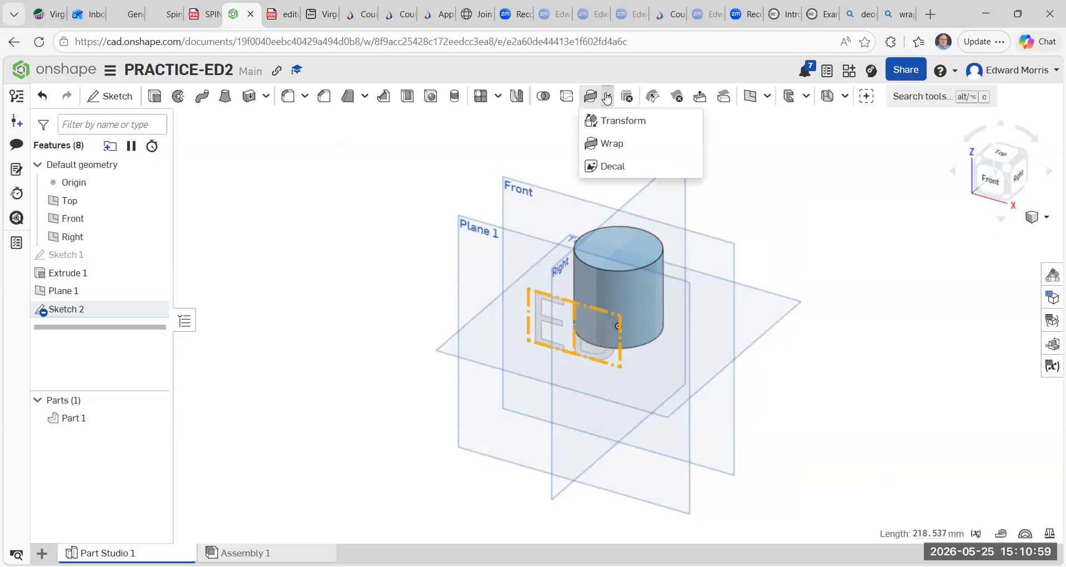
click(615, 122)
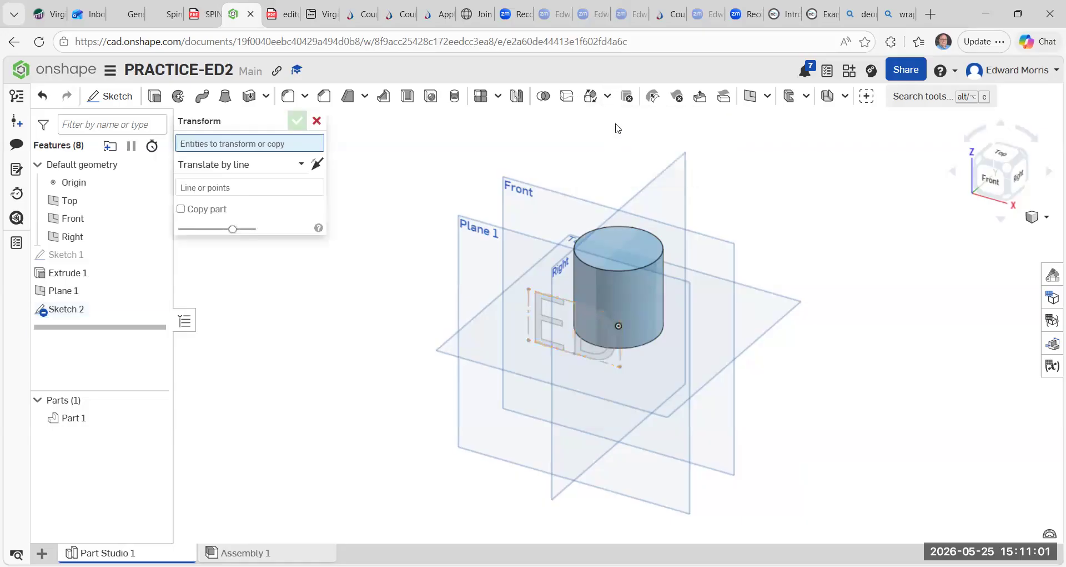
click(607, 96)
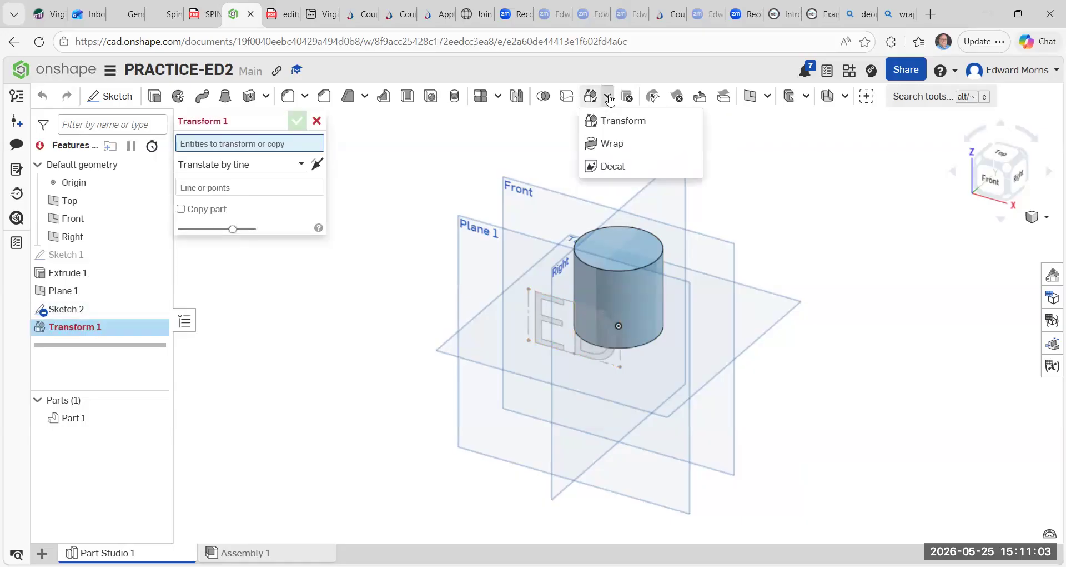
click(611, 144)
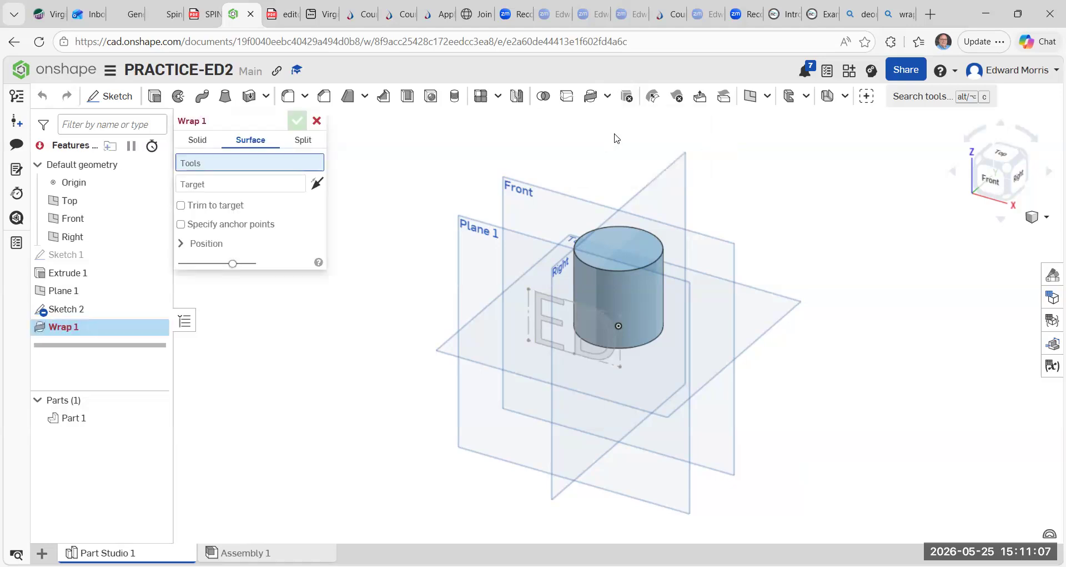
click(543, 302)
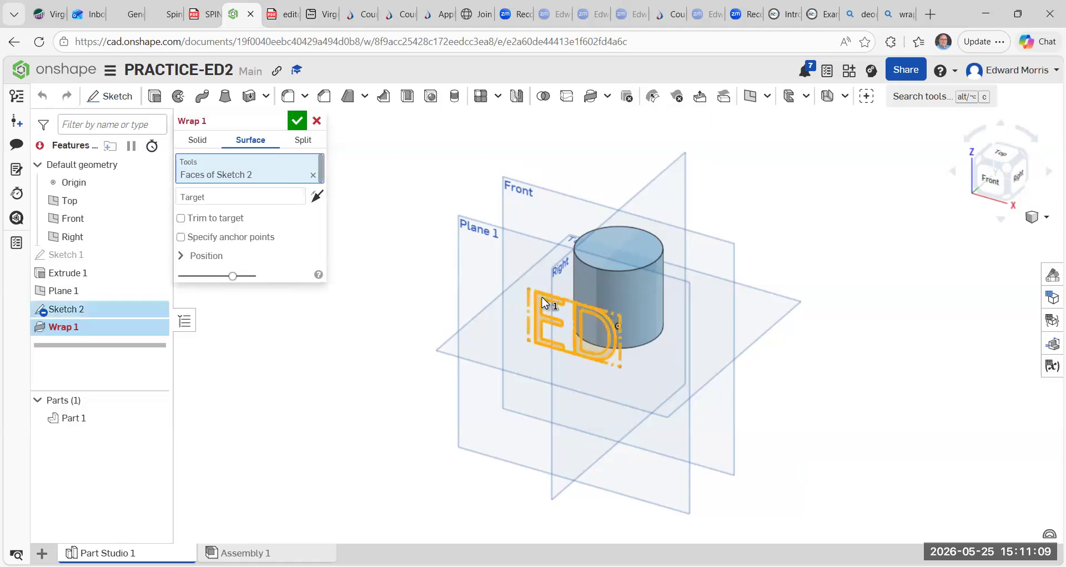
click(203, 198)
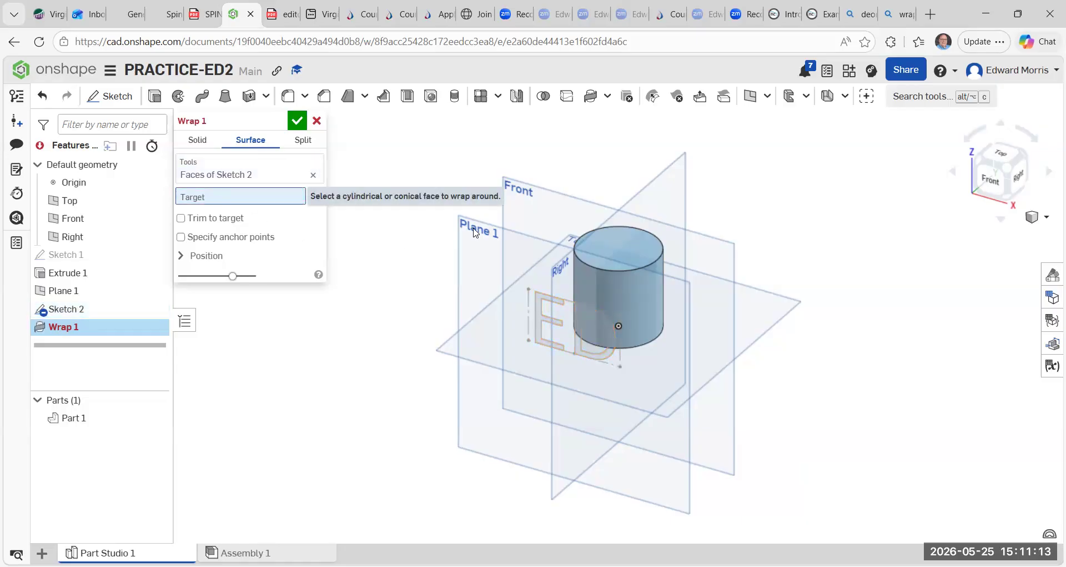
click(639, 291)
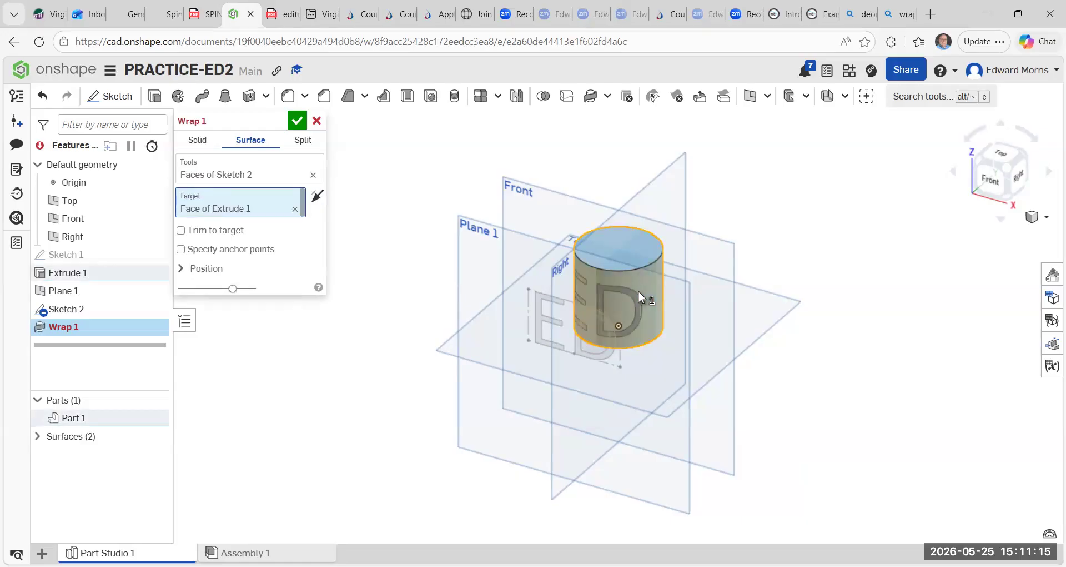
click(298, 123)
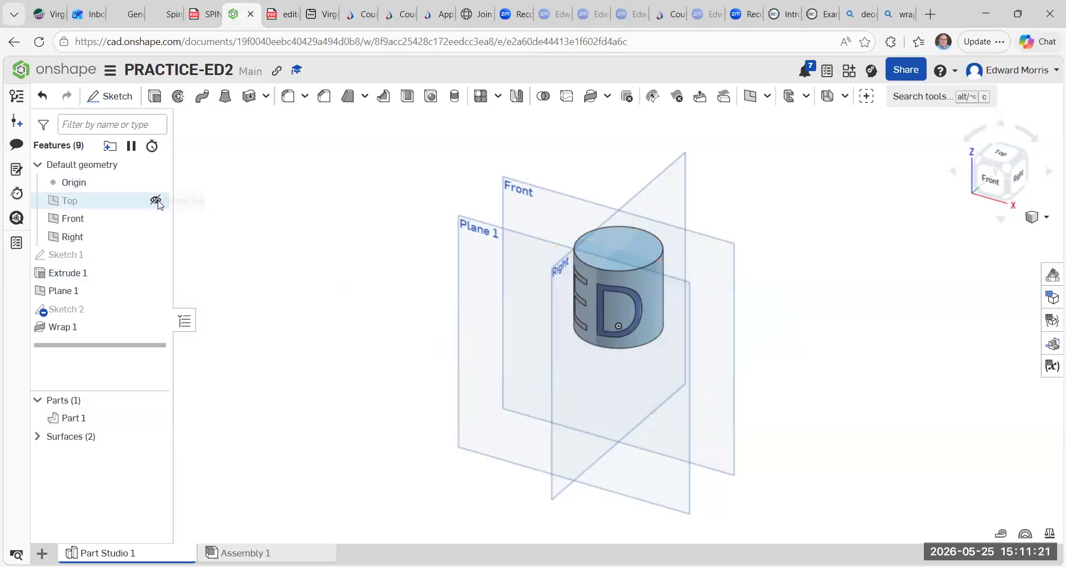
Hide the Top, Front and Right planes and Plane 1.
click(156, 200)
click(156, 217)
click(157, 236)
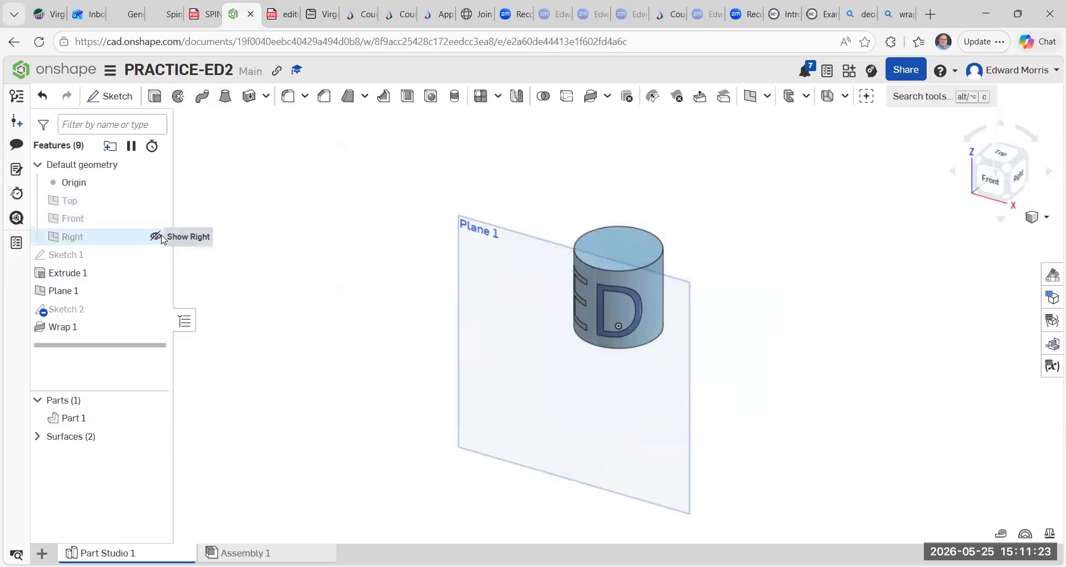
click(151, 291)
click(156, 290)
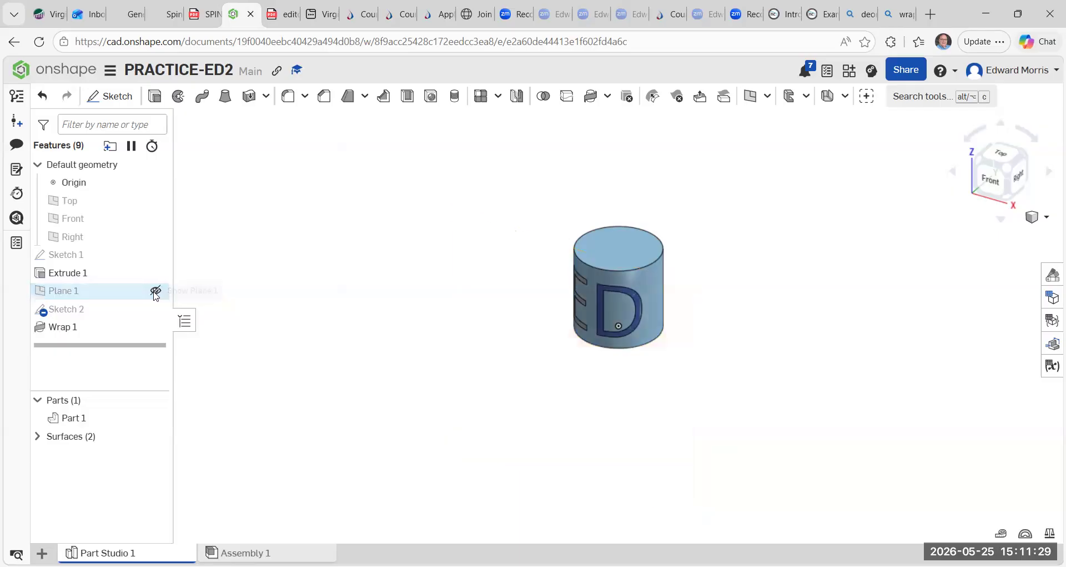
Change the cylinder part's appearance to red.
scroll(772, 336, up, 1)
scroll(772, 336, up, 2)
scroll(750, 357, down, 1)
middle_drag(750, 357, 865, 403)
scroll(757, 381, up, 1)
scroll(766, 372, up, 1)
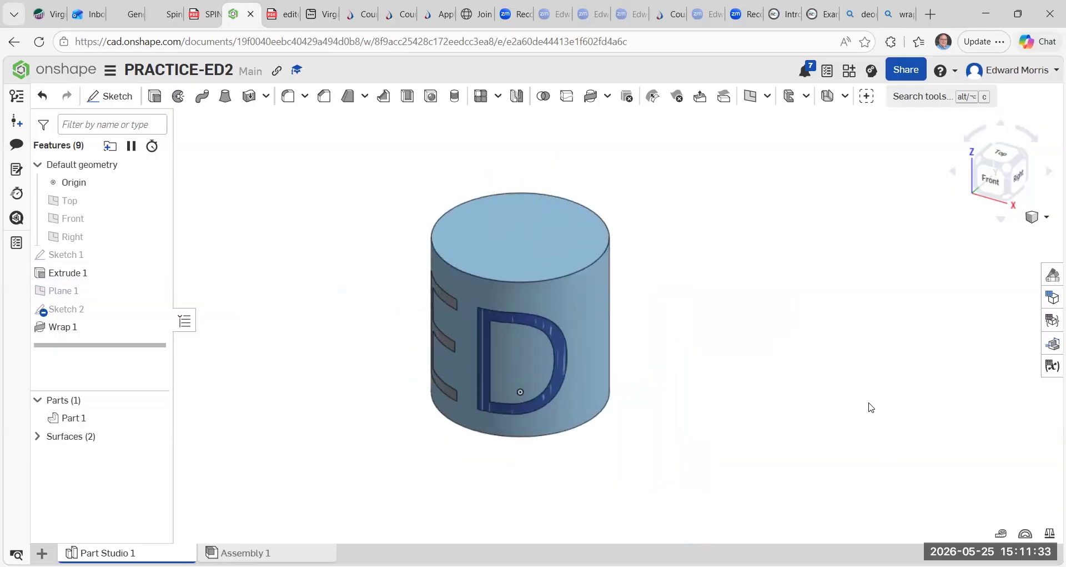
right_click(581, 292)
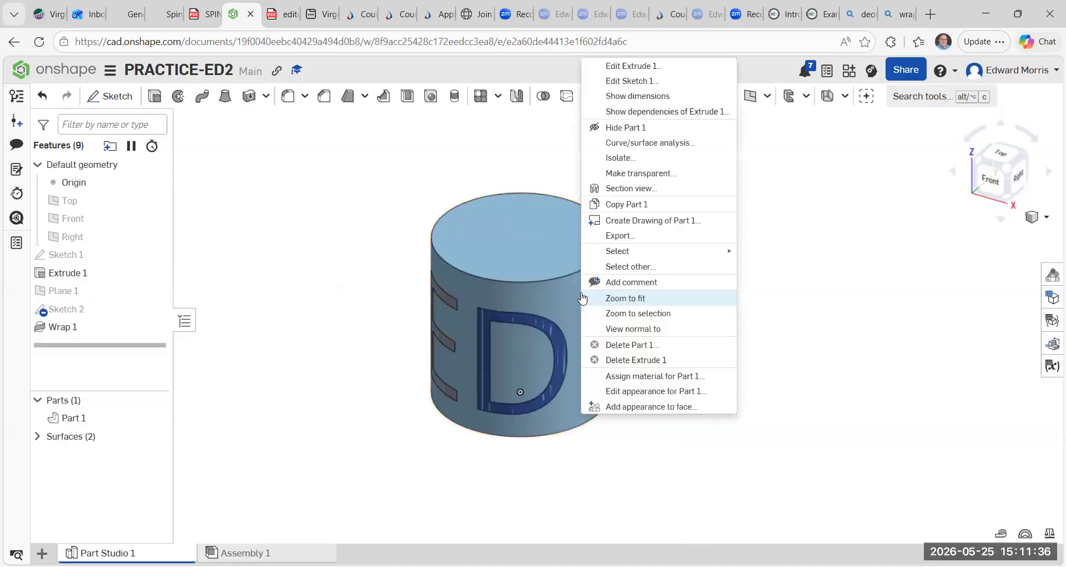
click(627, 392)
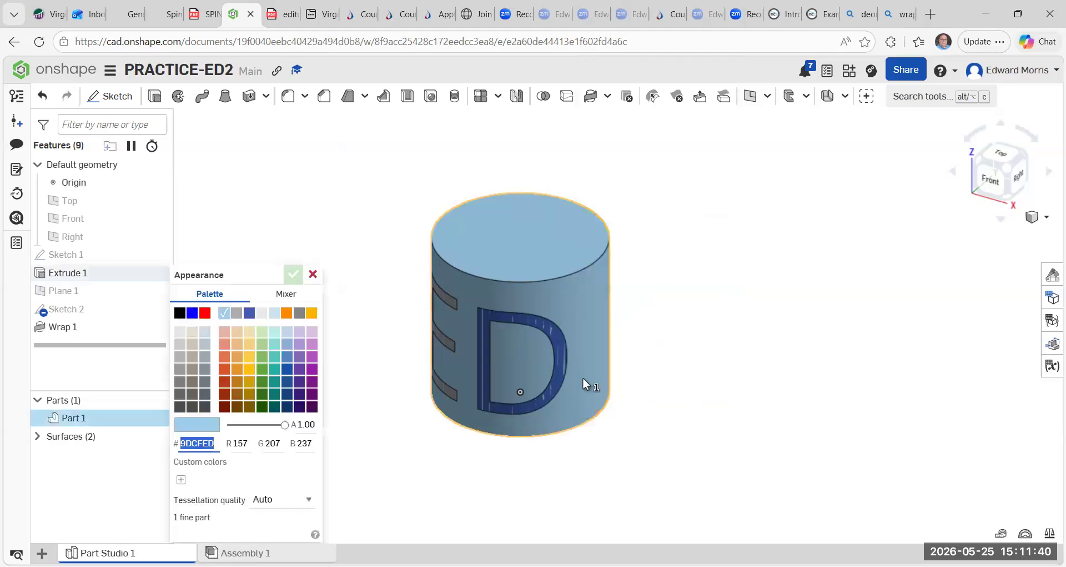
click(205, 313)
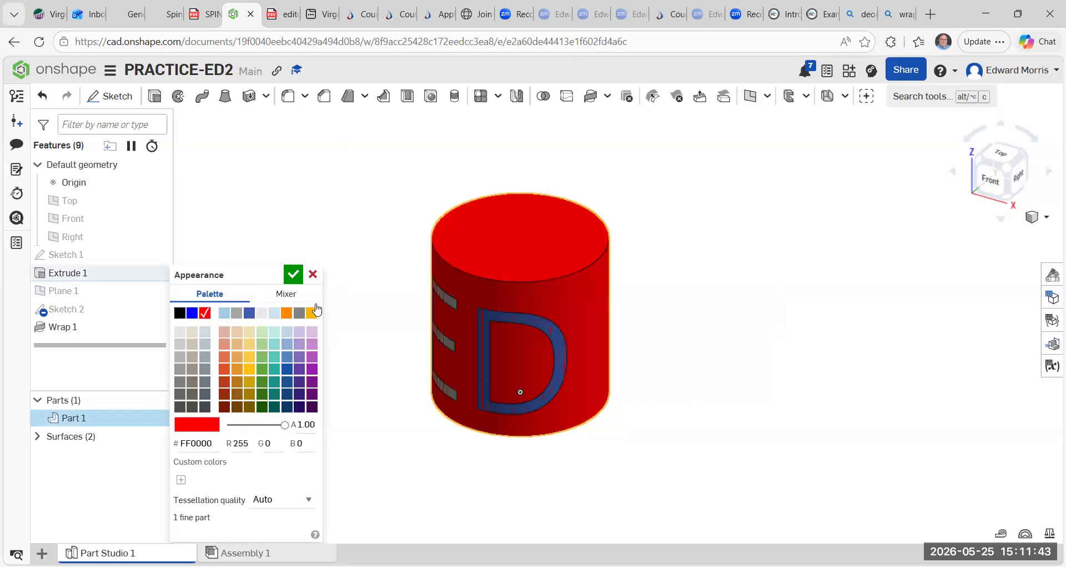
click(293, 275)
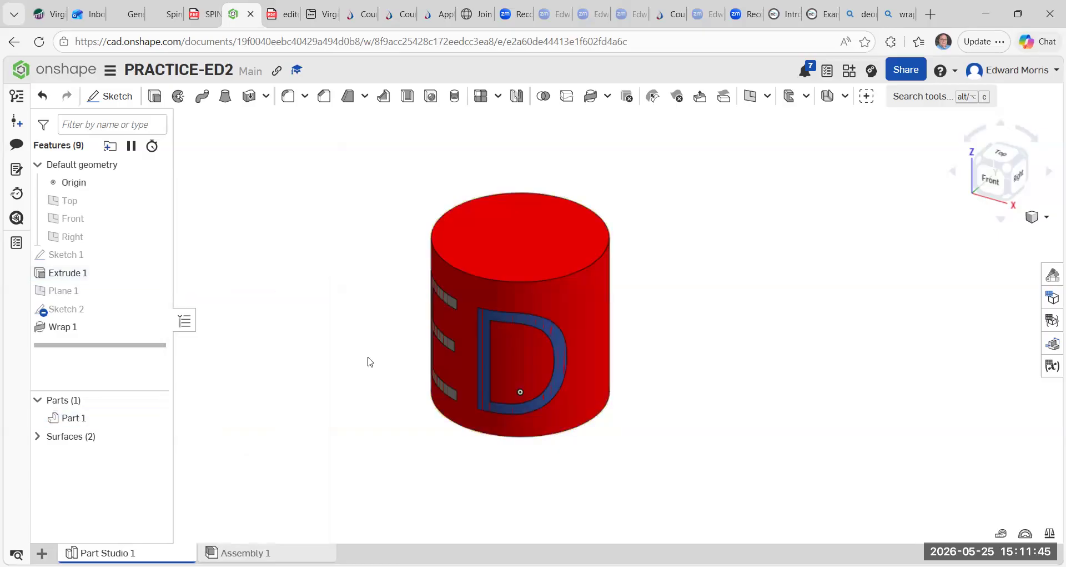
Change the wrapped text surface's appearance to teal.
right_click(485, 351)
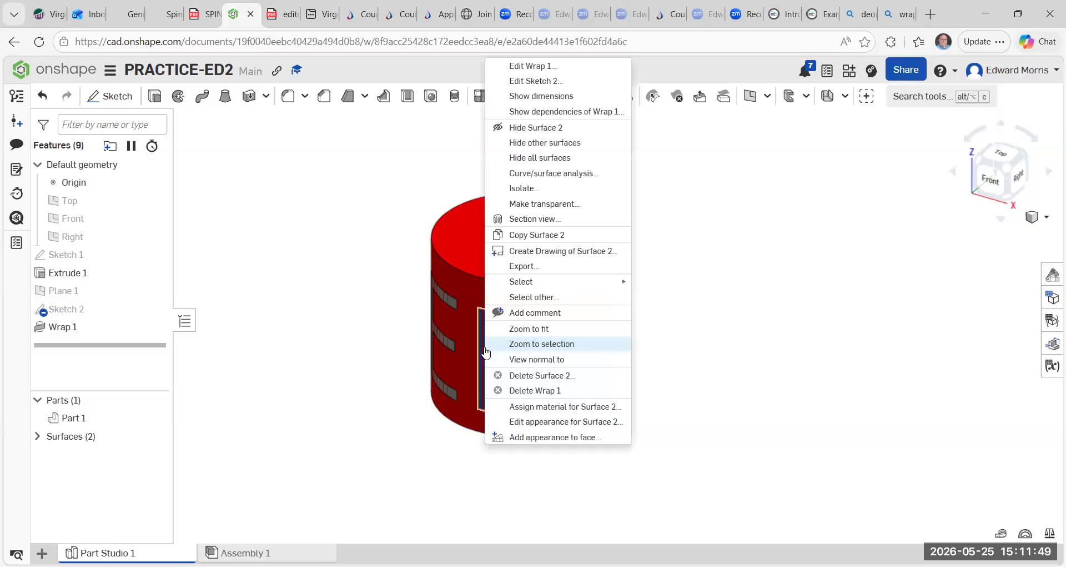
click(508, 421)
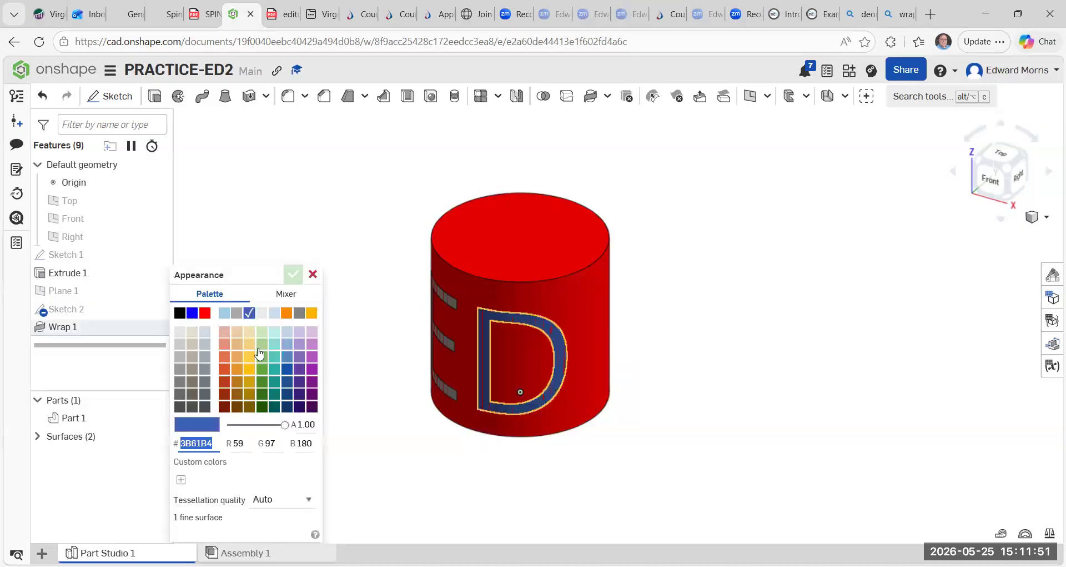
click(275, 369)
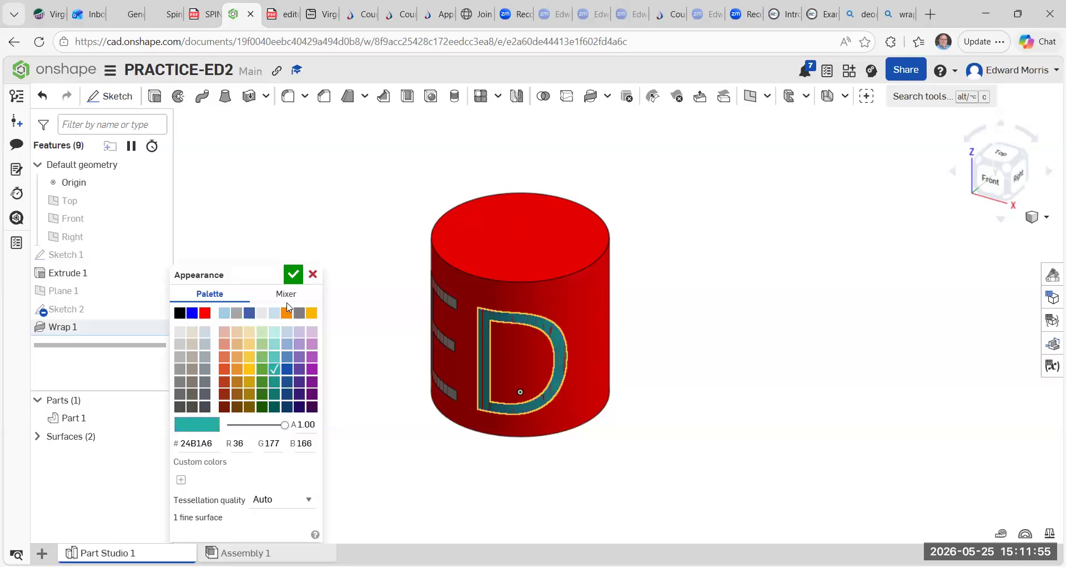
click(293, 274)
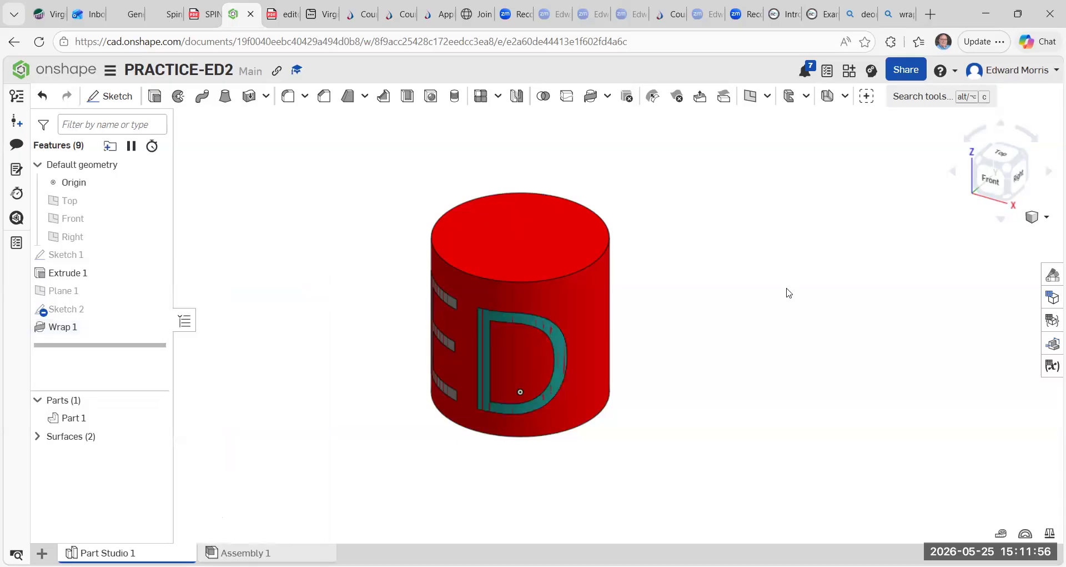
Undo every change back to before the Wrap feature, restoring the planes and the part colours.
click(996, 185)
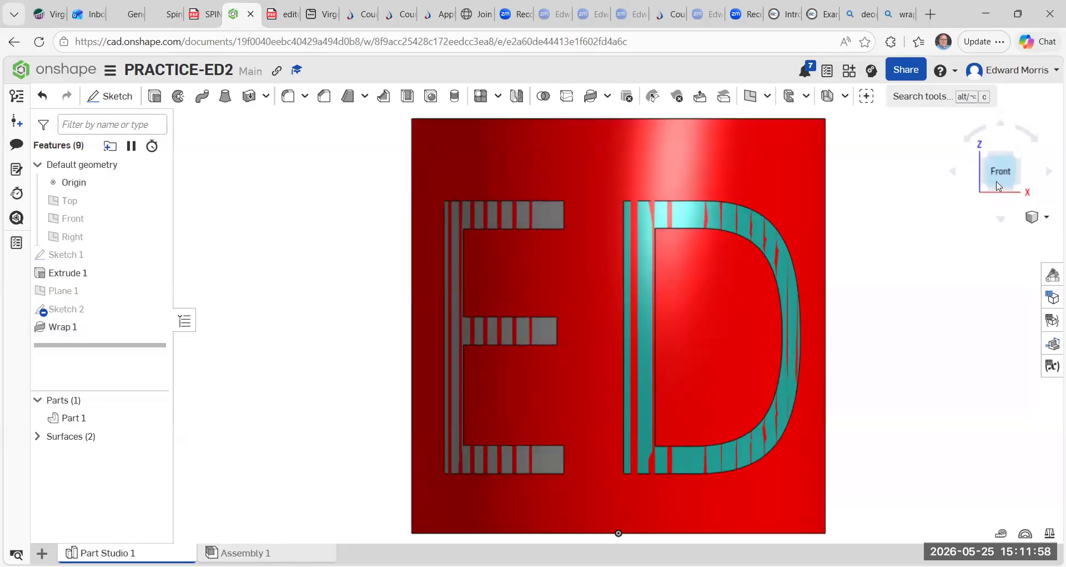
click(1016, 154)
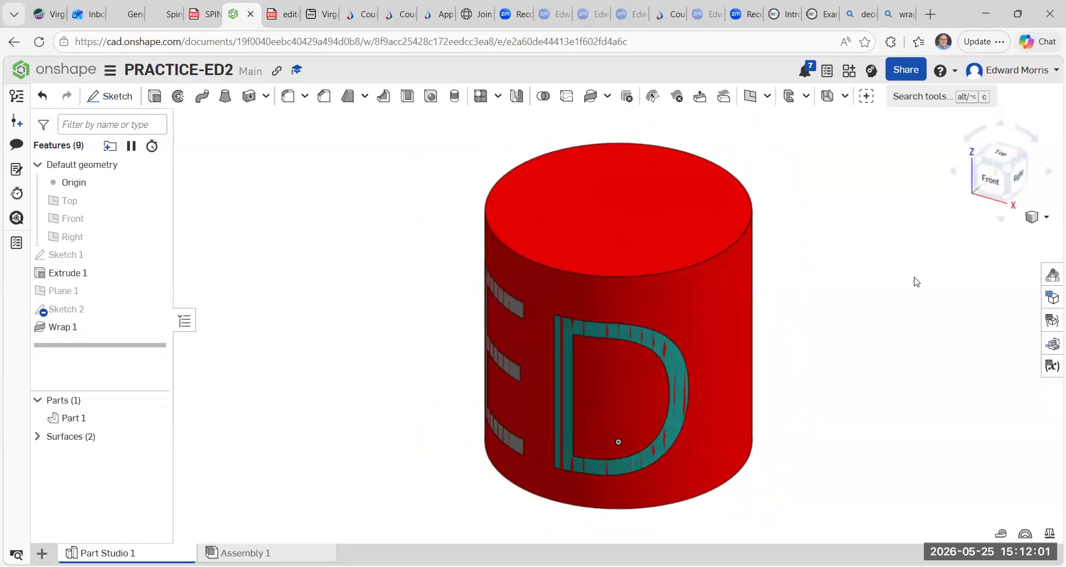
scroll(808, 359, up, 1)
scroll(807, 360, down, 1)
scroll(783, 385, down, 1)
middle_drag(718, 347, 669, 336)
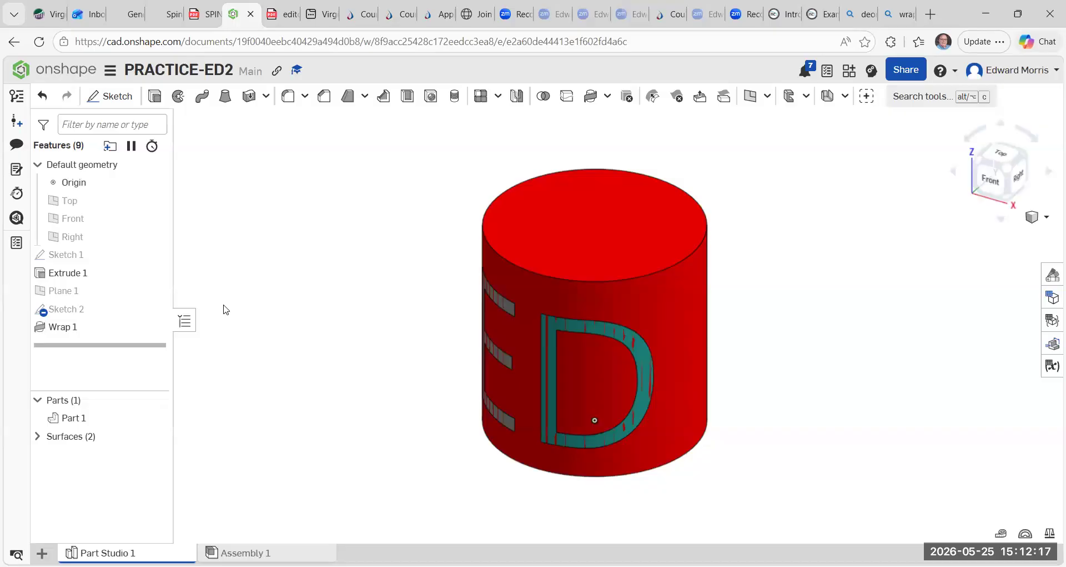
click(46, 99)
click(49, 102)
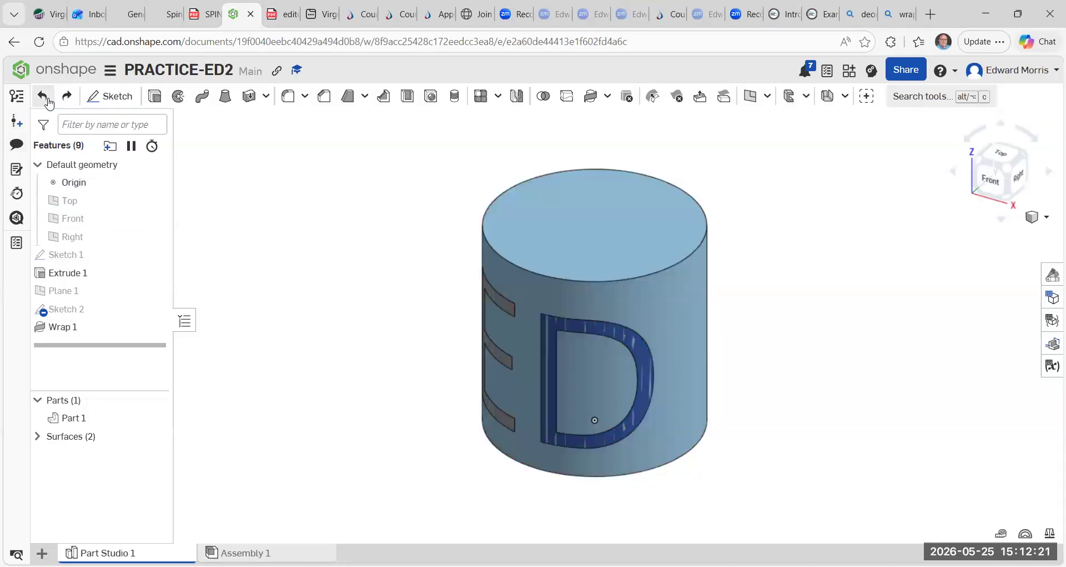
click(49, 101)
click(49, 102)
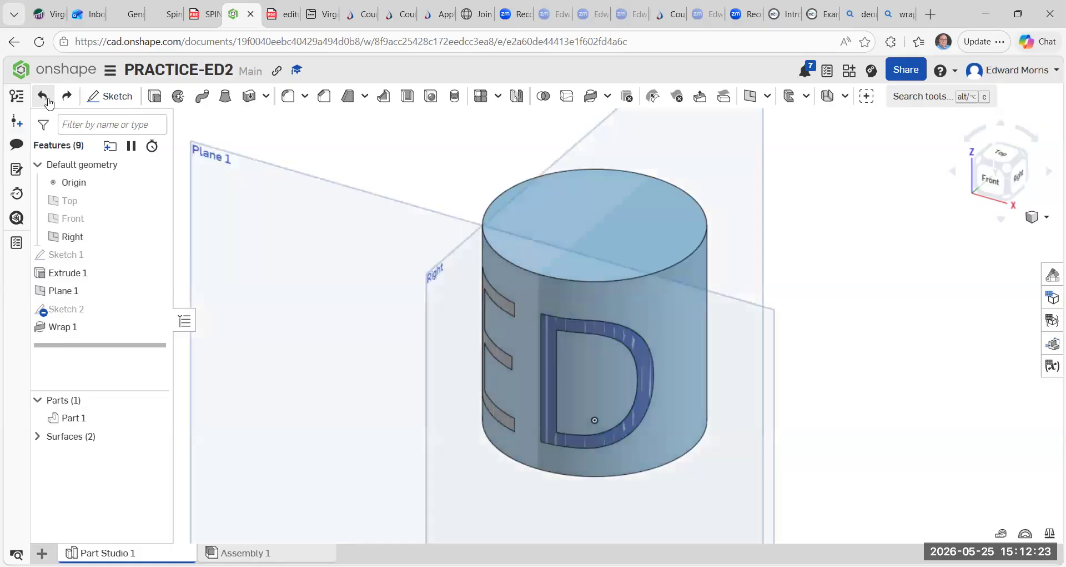
click(49, 102)
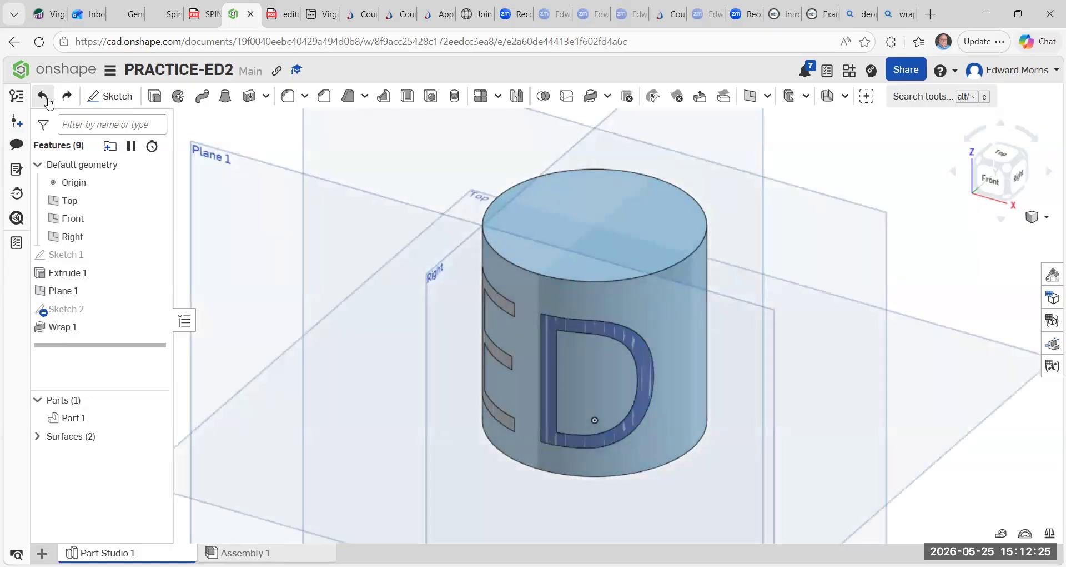
click(49, 102)
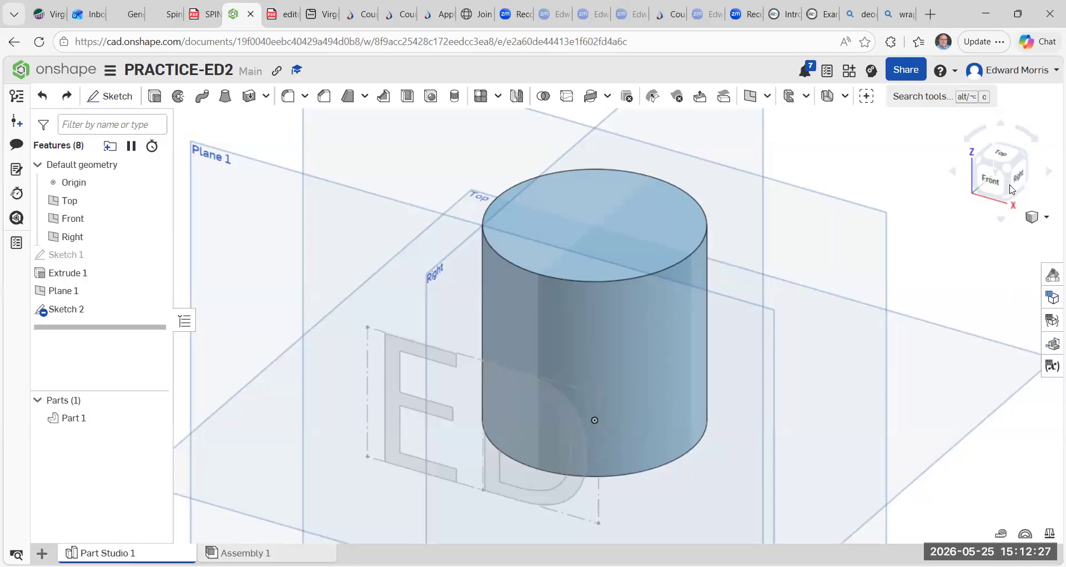
Extrude the E and D text regions of Sketch 2 6 mm as new solid parts.
middle_drag(940, 284, 997, 231)
scroll(997, 233, up, 2)
scroll(997, 233, down, 1)
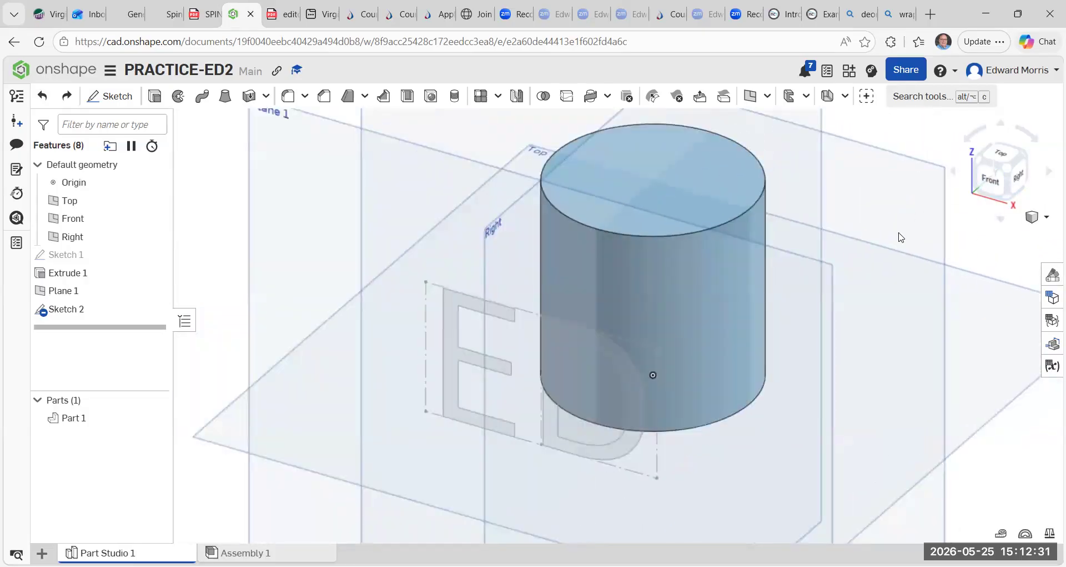
click(155, 98)
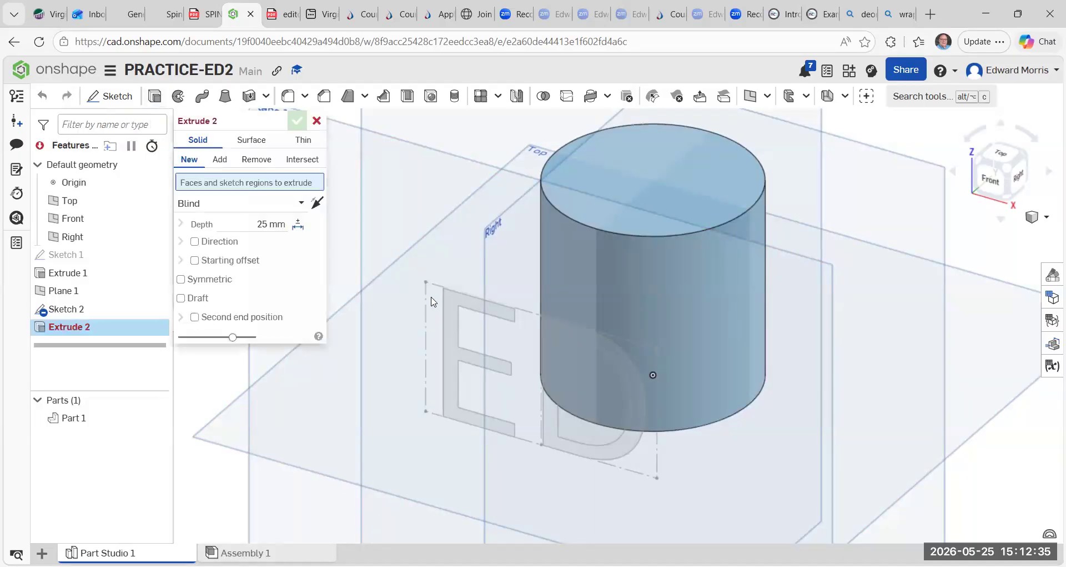
click(451, 314)
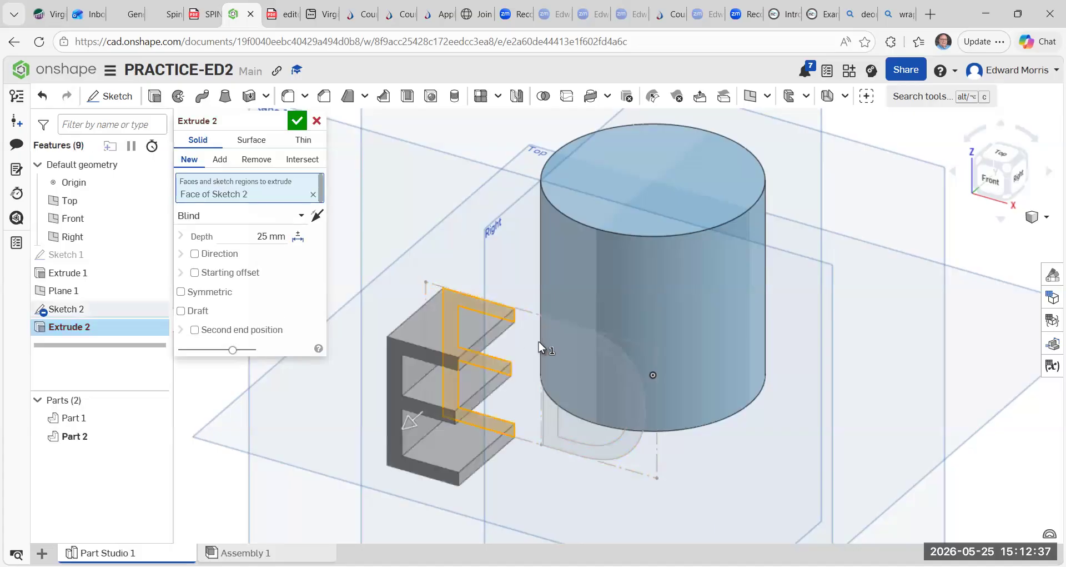
click(551, 349)
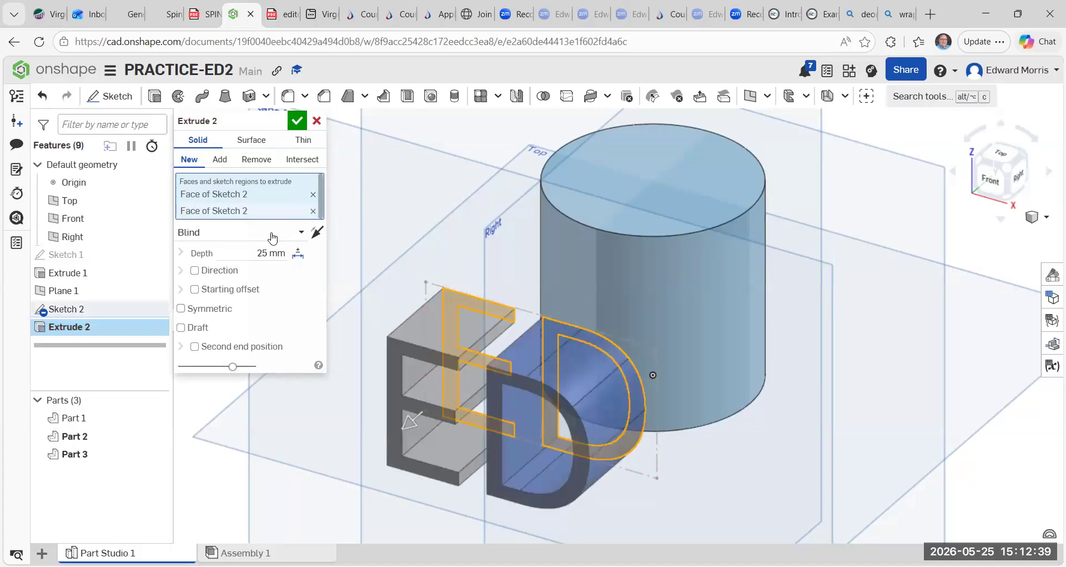
click(280, 252)
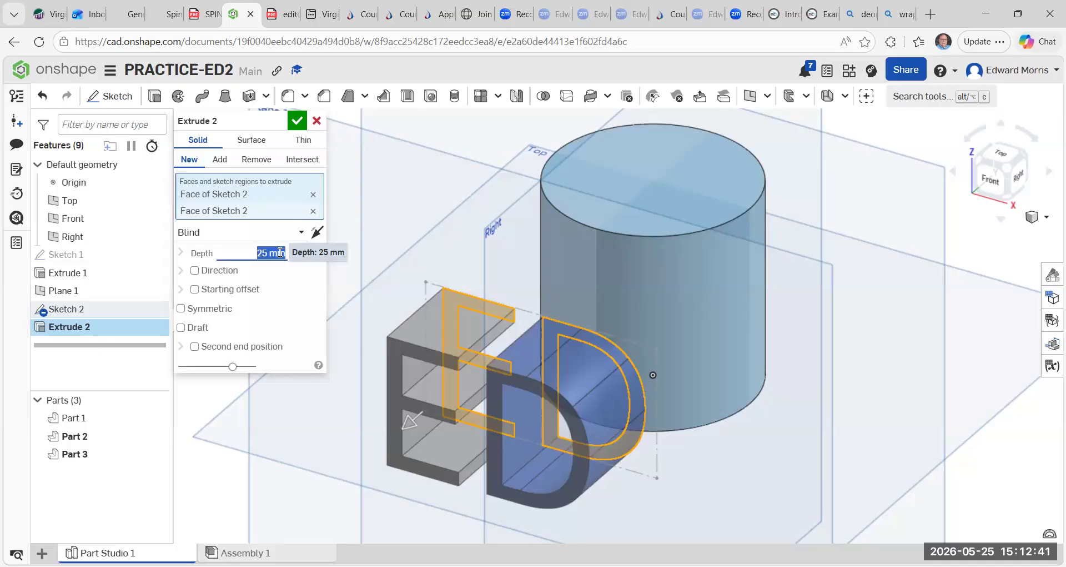
key(BackSpace)
text(1 mm)
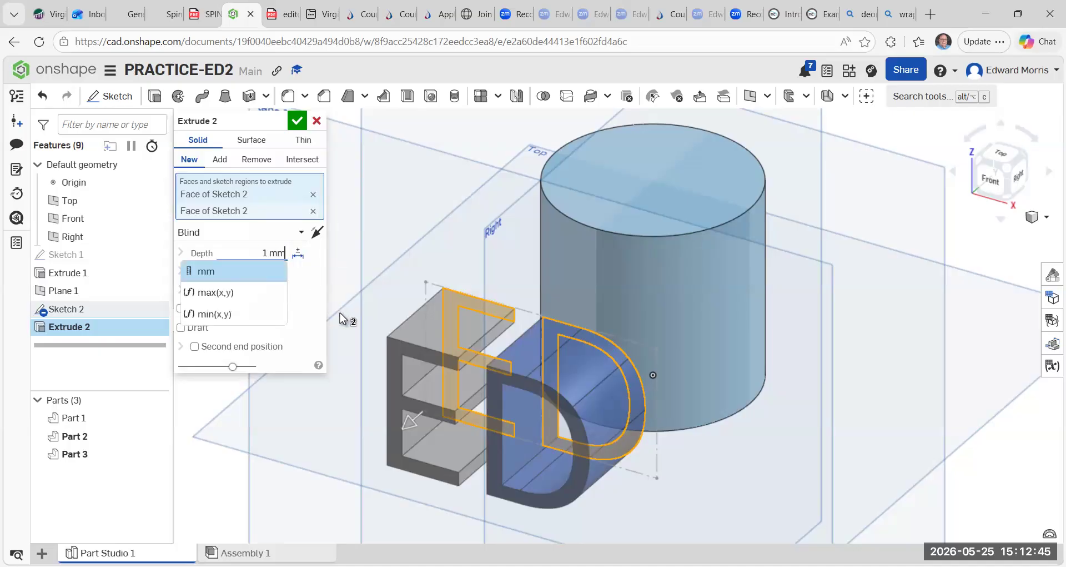
click(319, 234)
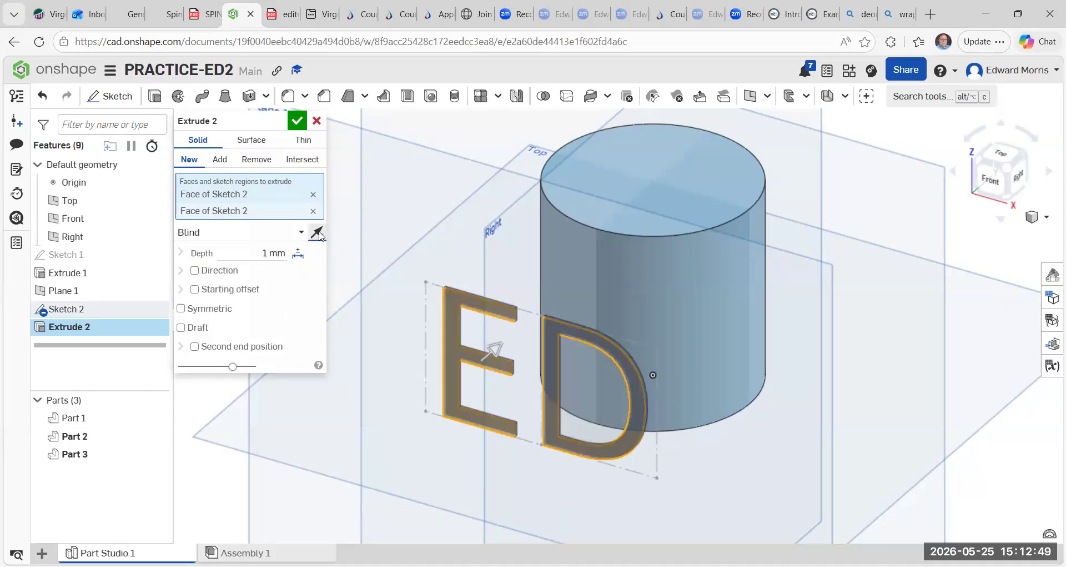
click(318, 234)
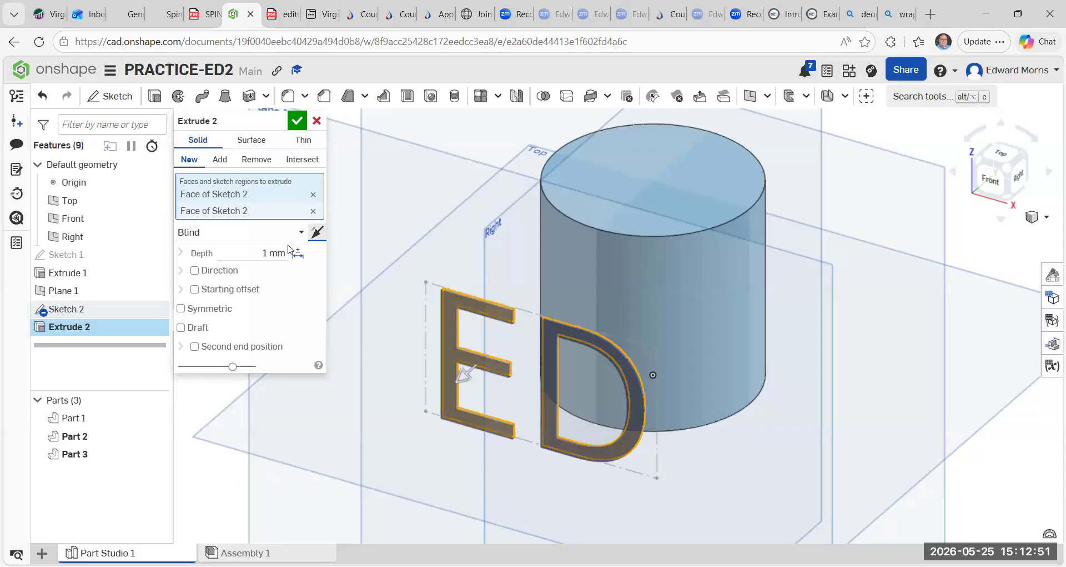
click(266, 253)
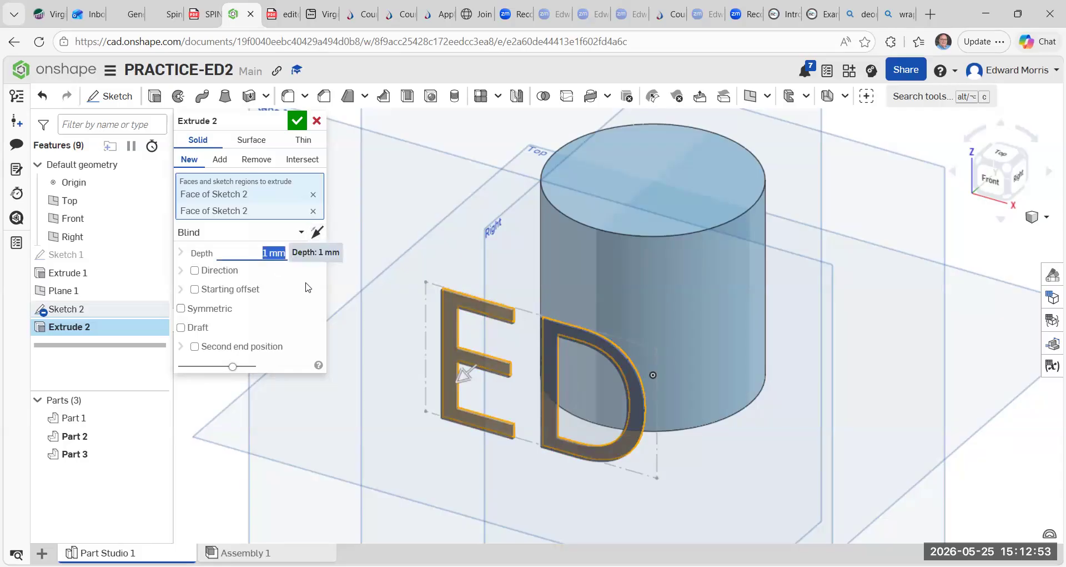
key(BackSpace)
text(6 mm)
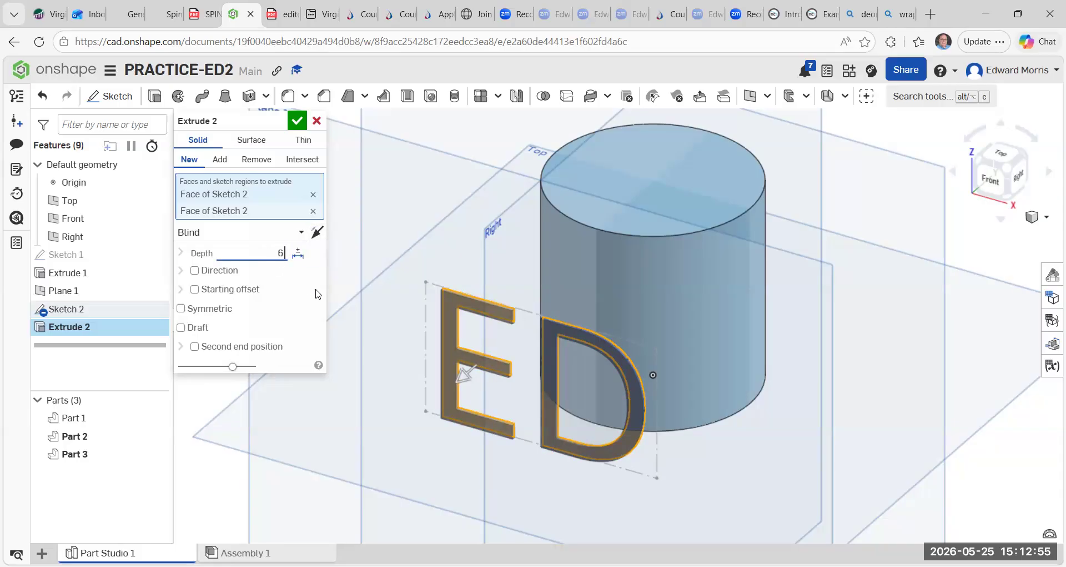
click(297, 121)
Wrap the front faces of the extruded E and D onto the cylinder's curved face as a surface.
scroll(448, 246, up, 2)
scroll(452, 248, down, 3)
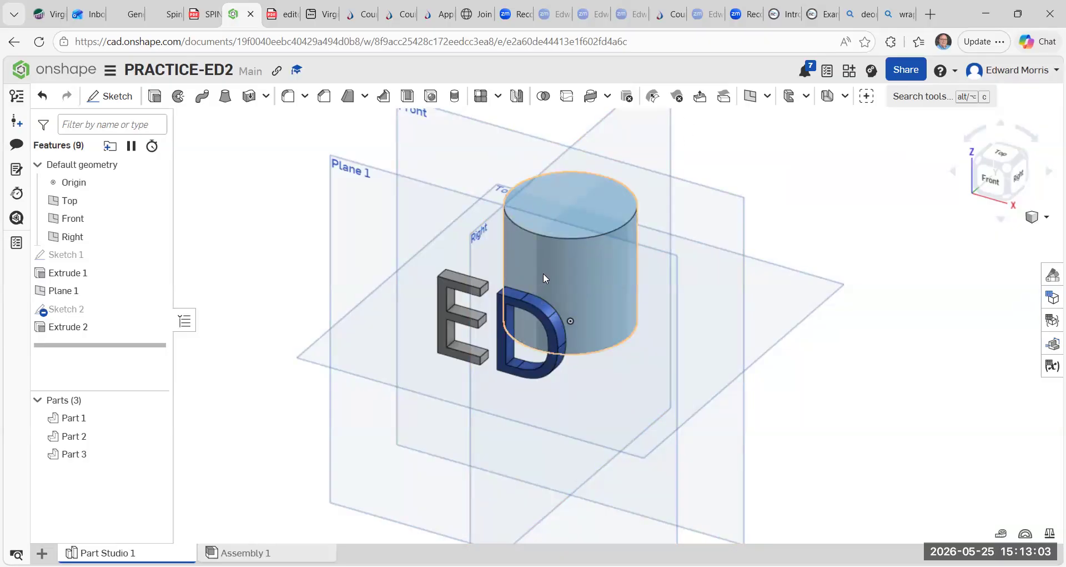
click(594, 99)
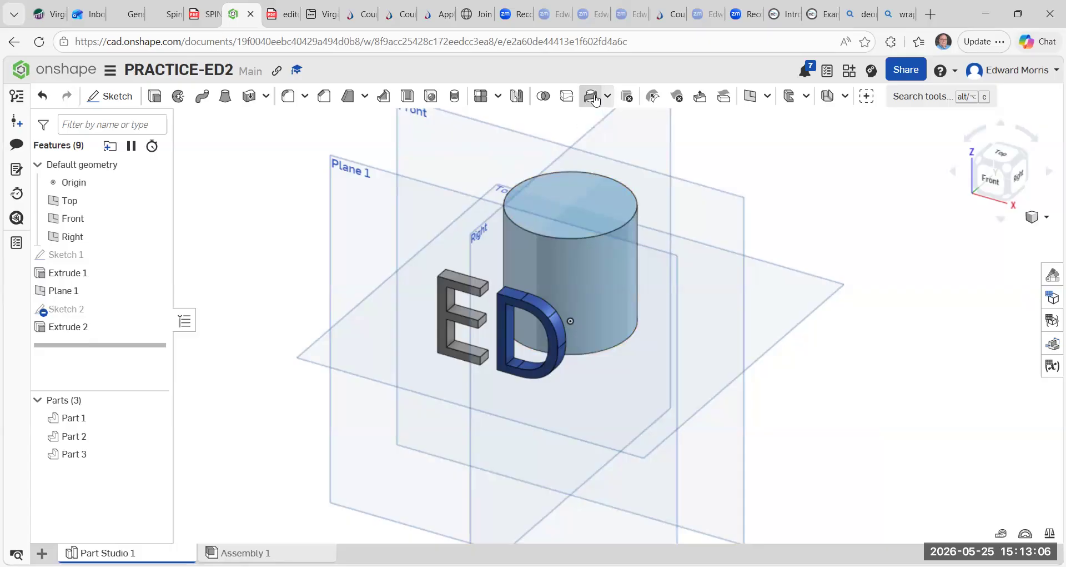
click(444, 298)
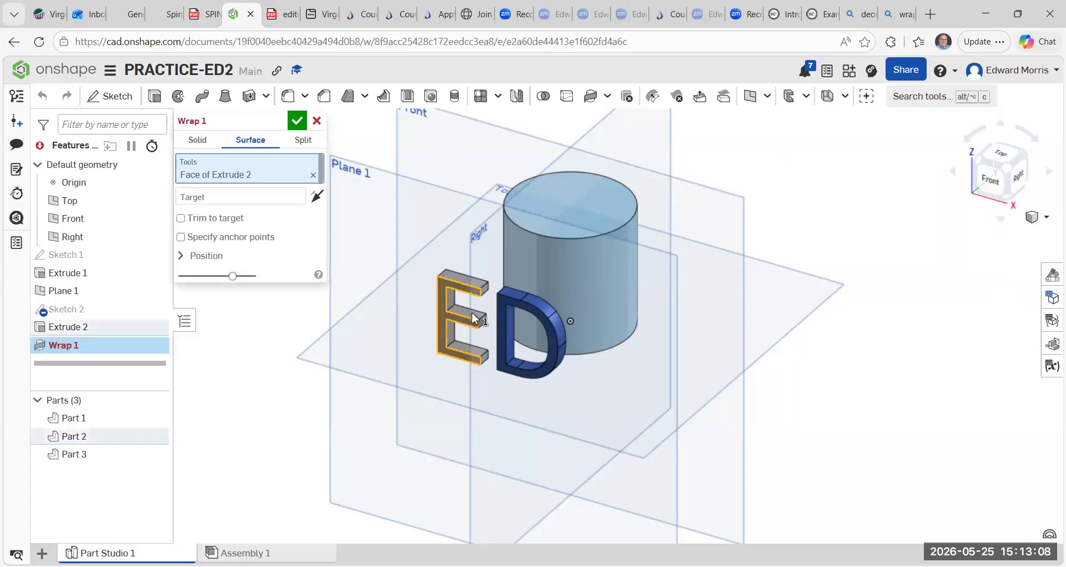
click(496, 338)
click(245, 213)
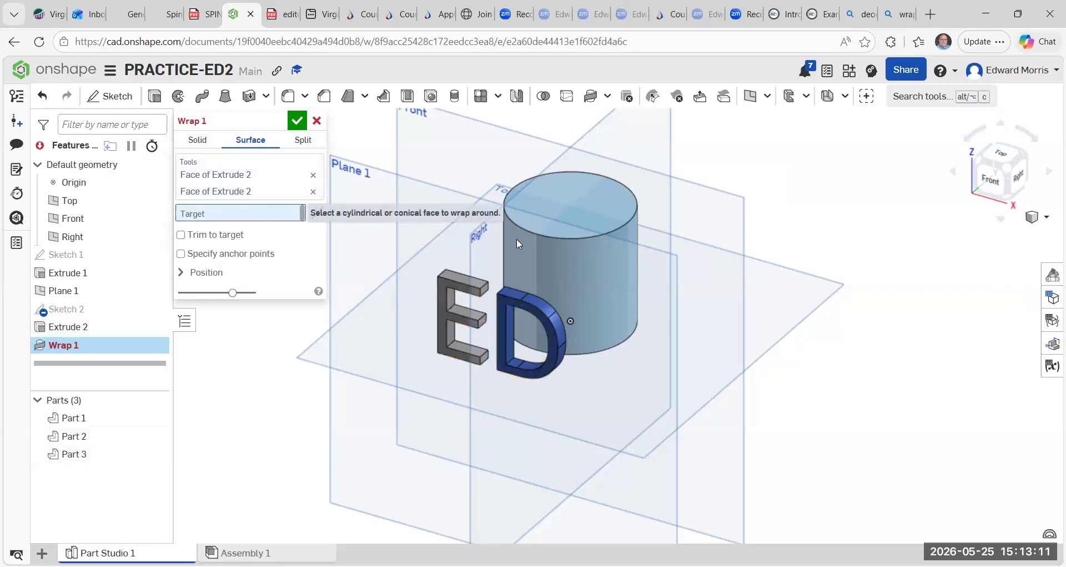
click(556, 238)
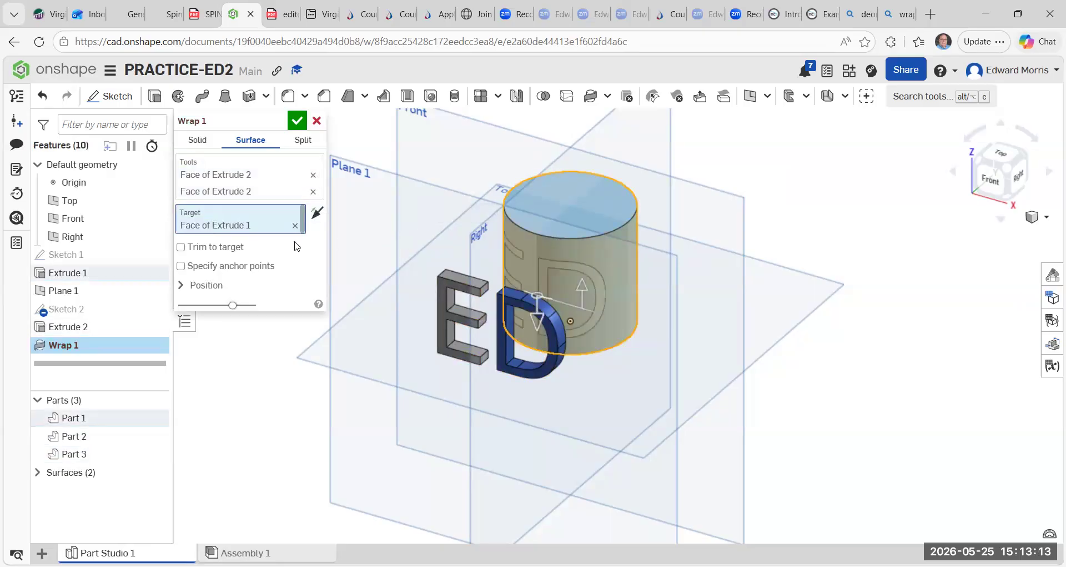
click(297, 121)
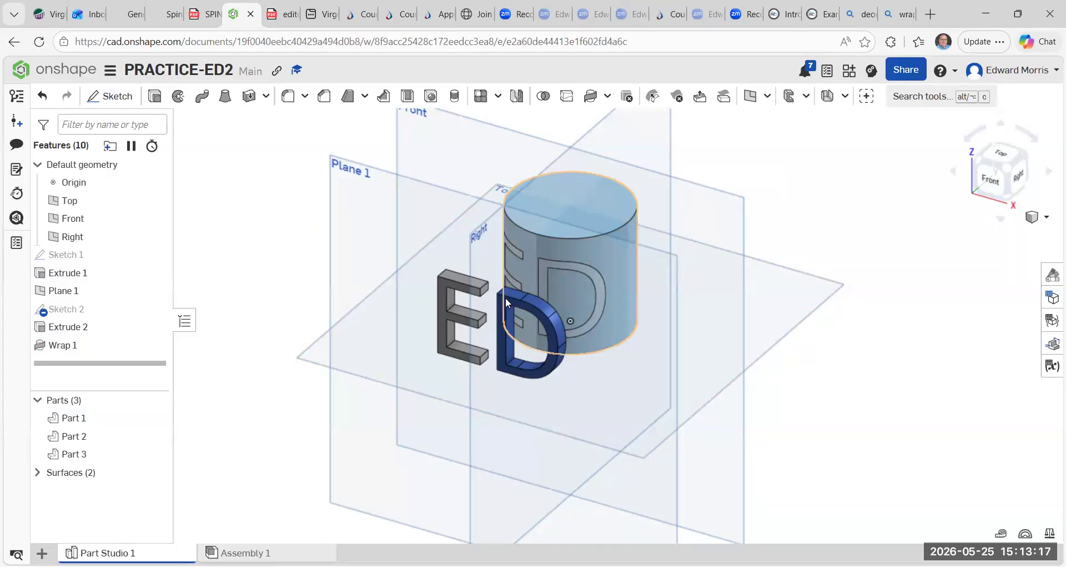
click(1010, 174)
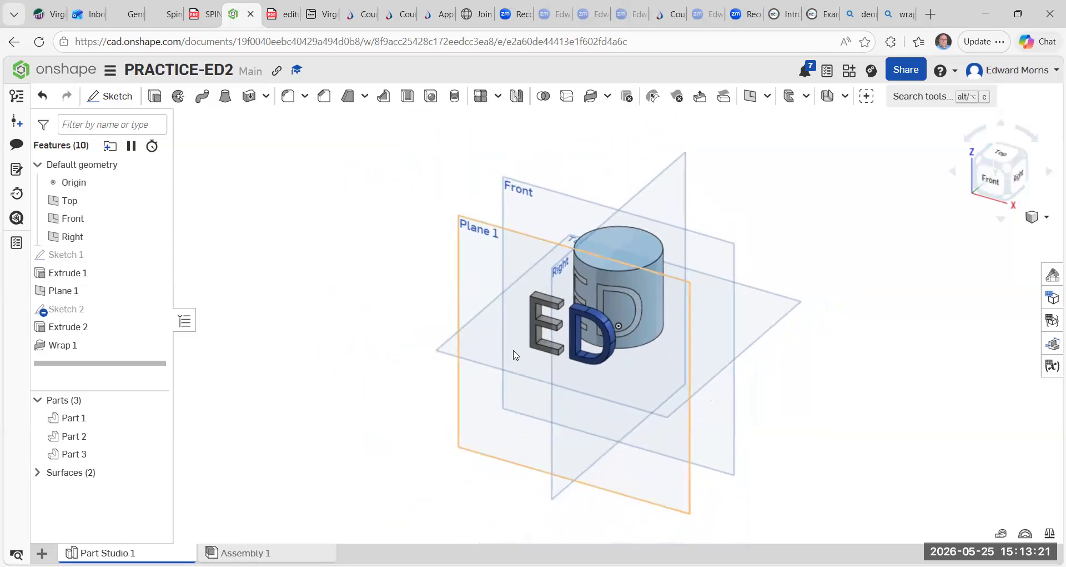
scroll(598, 314, up, 4)
scroll(597, 311, down, 2)
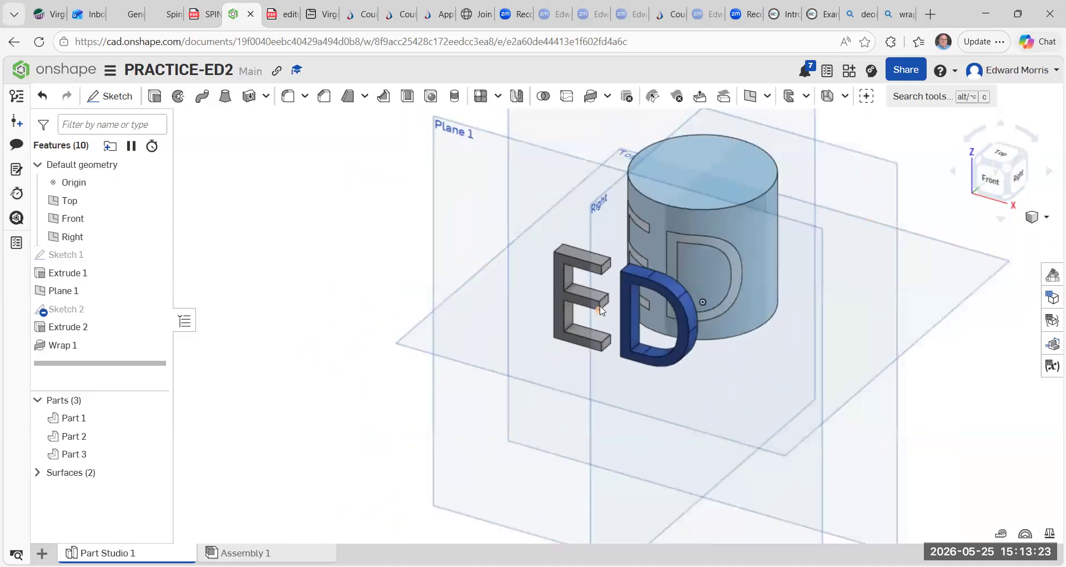
scroll(595, 304, up, 5)
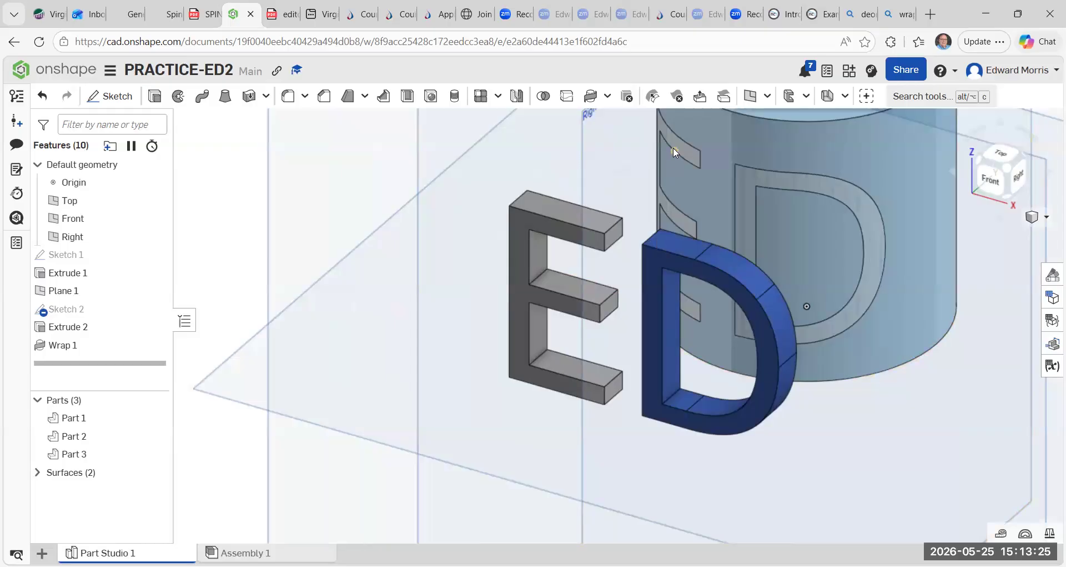
scroll(756, 201, down, 2)
scroll(755, 256, down, 3)
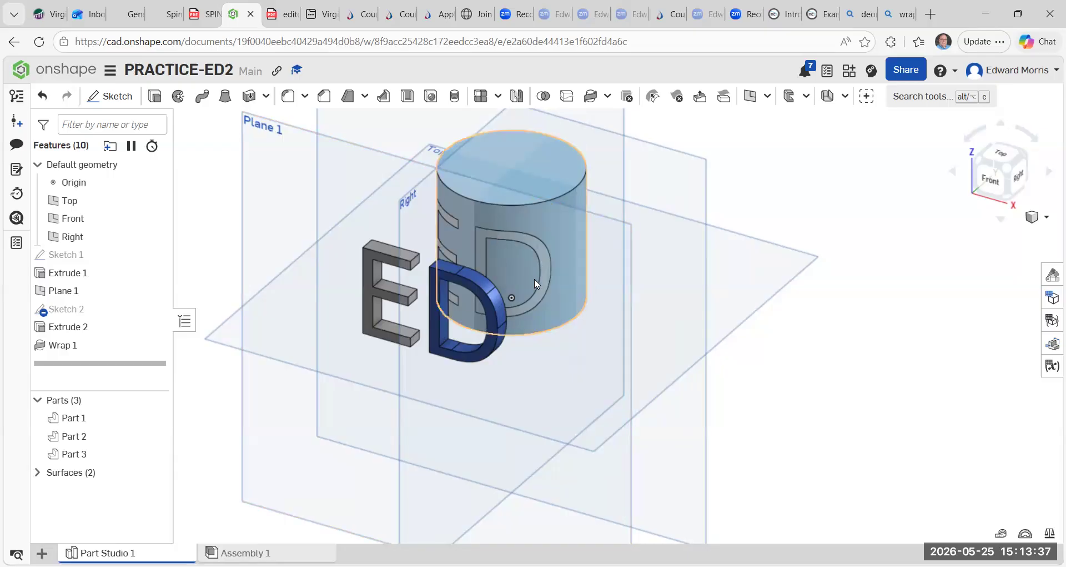
scroll(549, 300, down, 3)
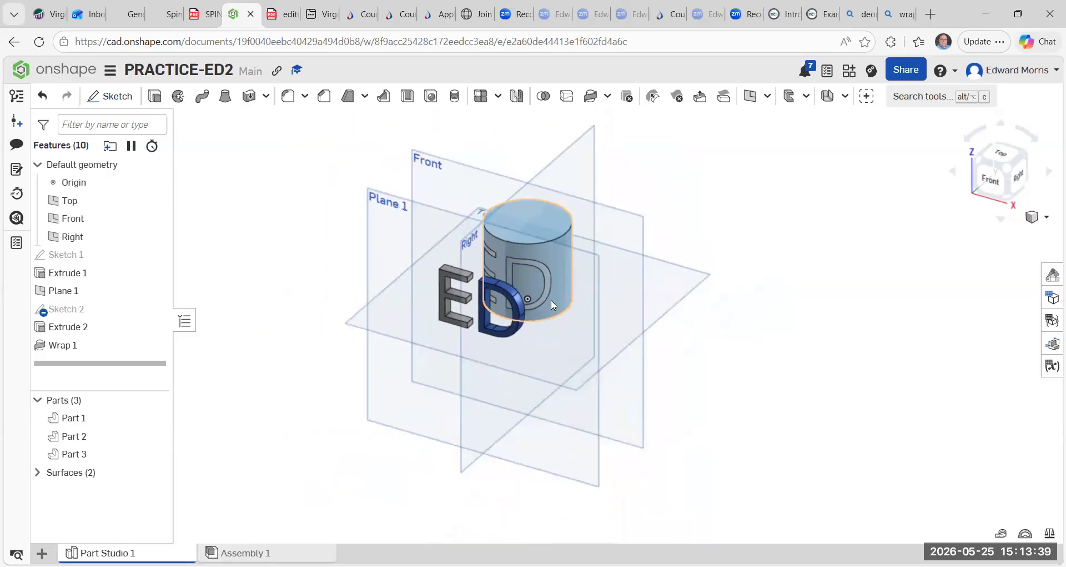
scroll(669, 377, down, 3)
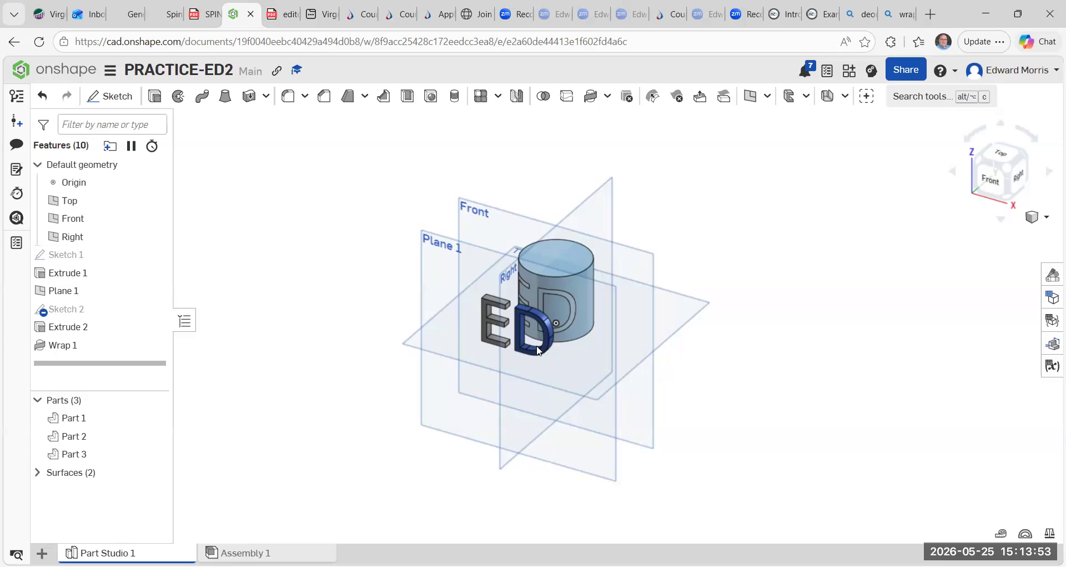
click(608, 96)
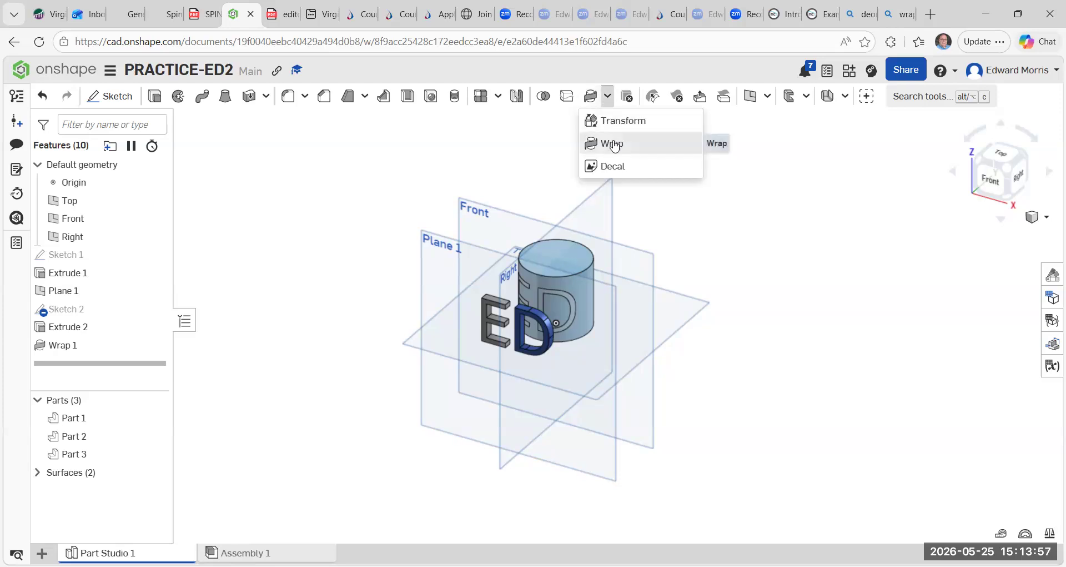
click(613, 144)
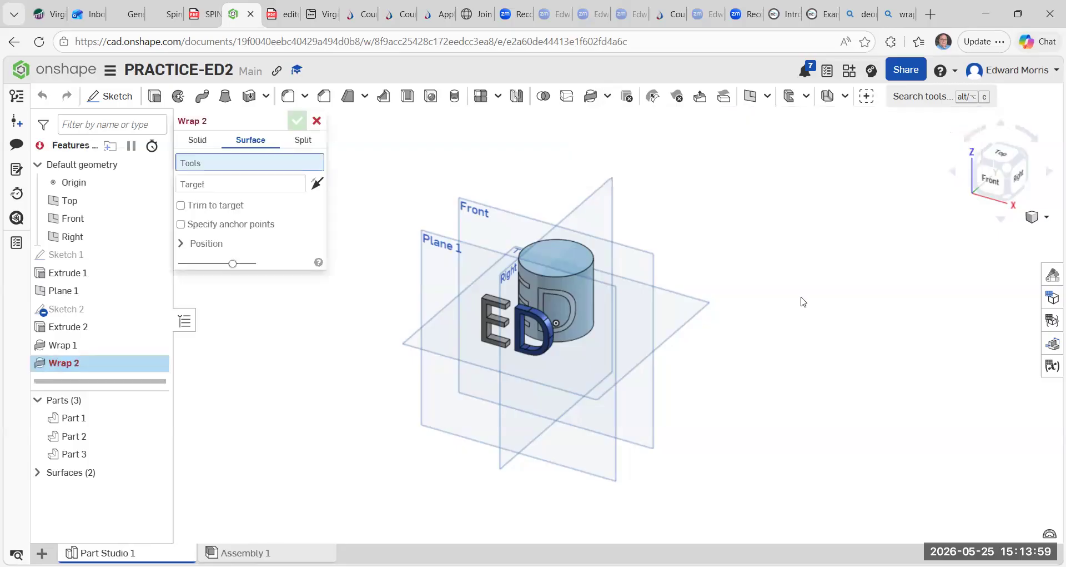
key(Escape)
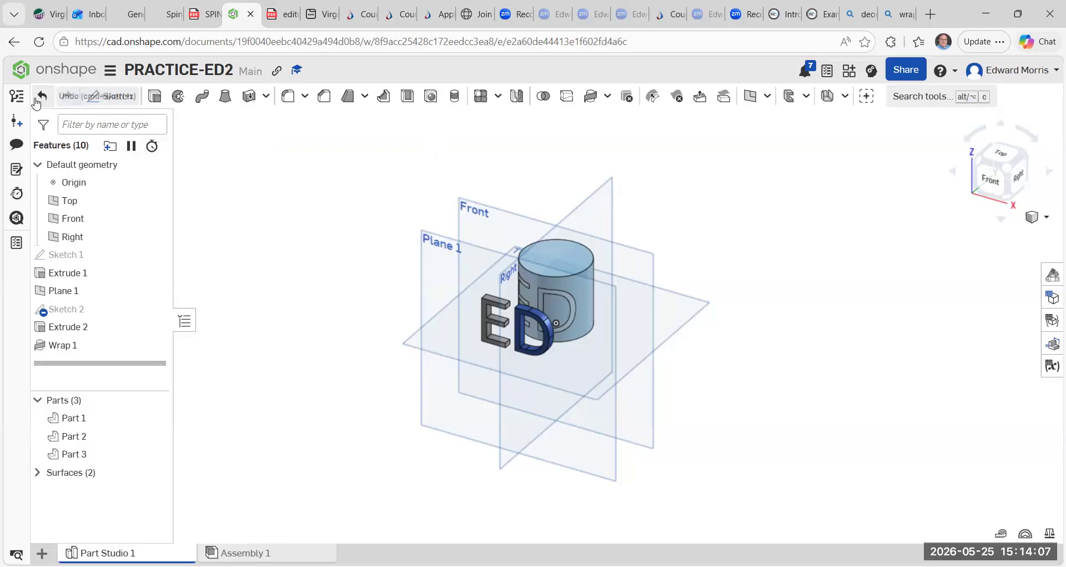
Create a new document named PRACTICE3-ED in the CAD 120 location.
click(57, 75)
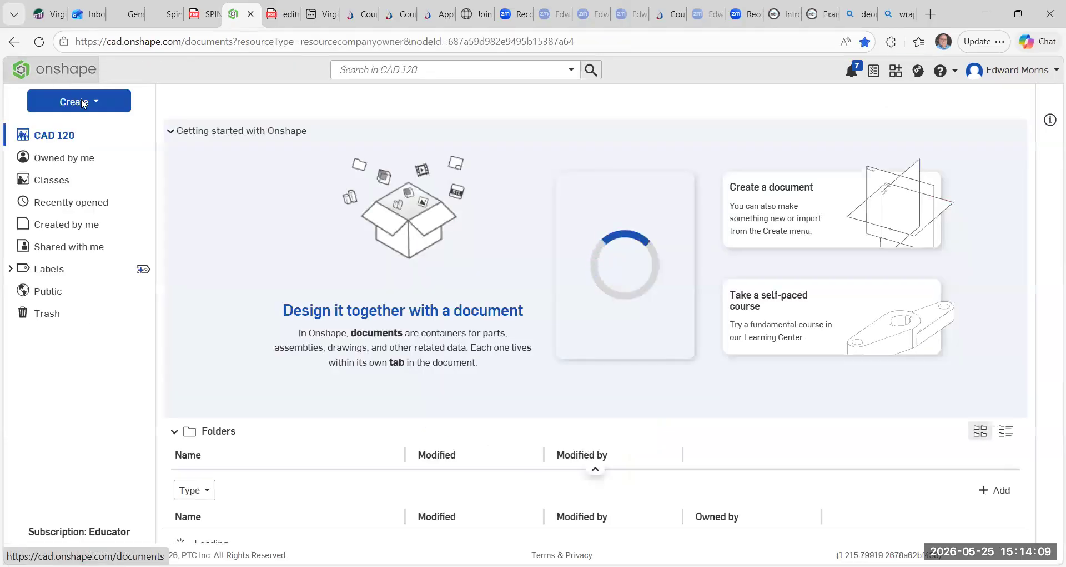
click(97, 105)
click(83, 127)
key(BackSpace)
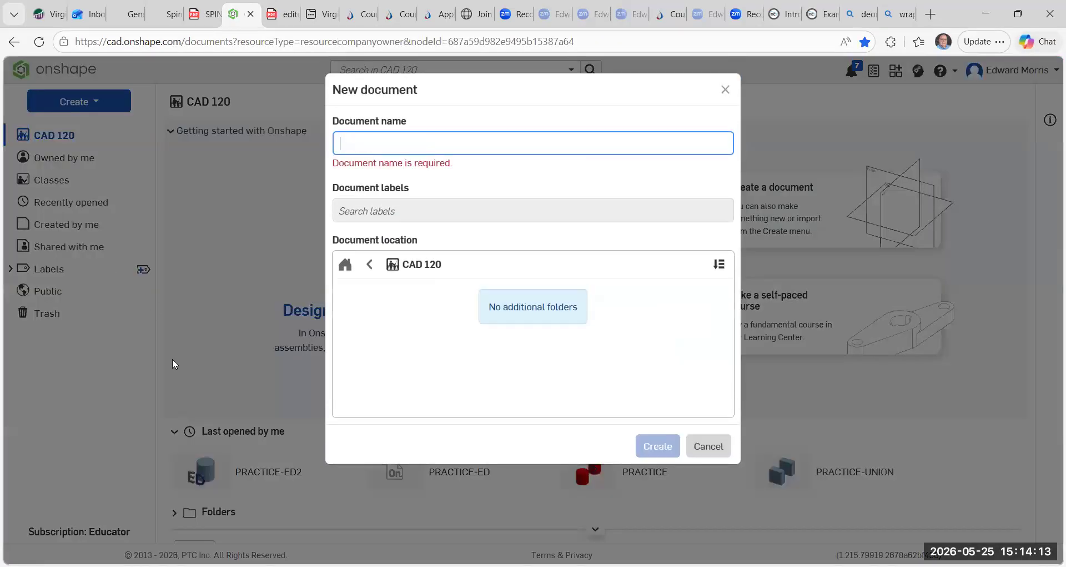
text(PRACTICE3-ED)
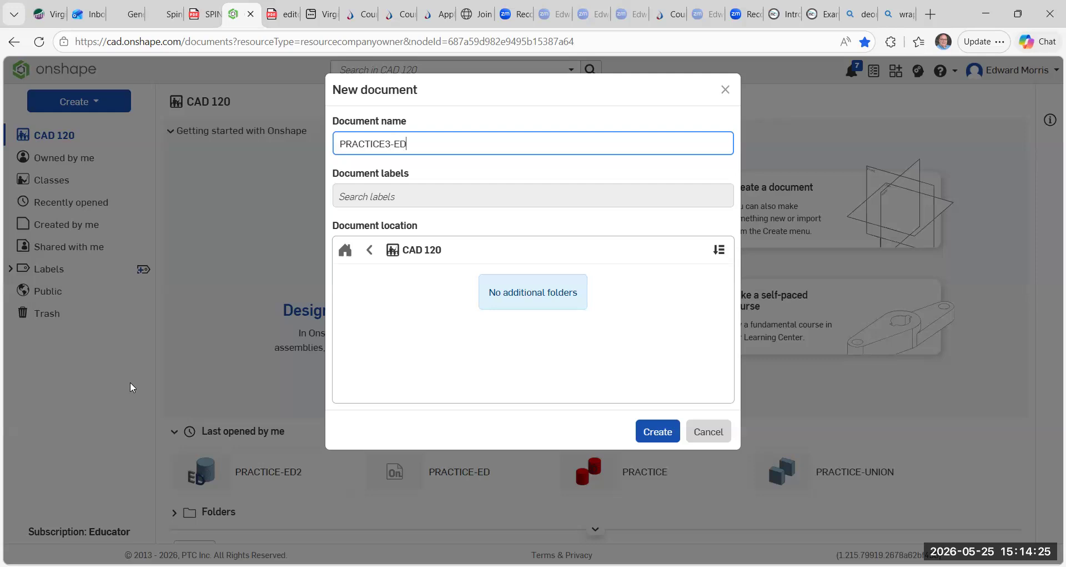
click(650, 432)
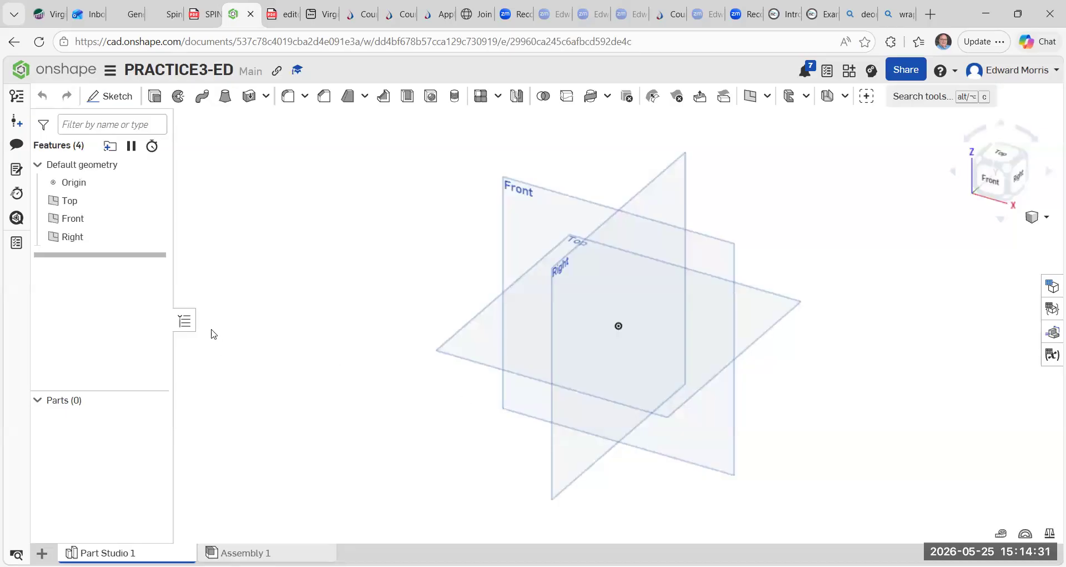
Start a sketch on the Front plane and draw a center-point rectangle centred on the origin.
click(128, 100)
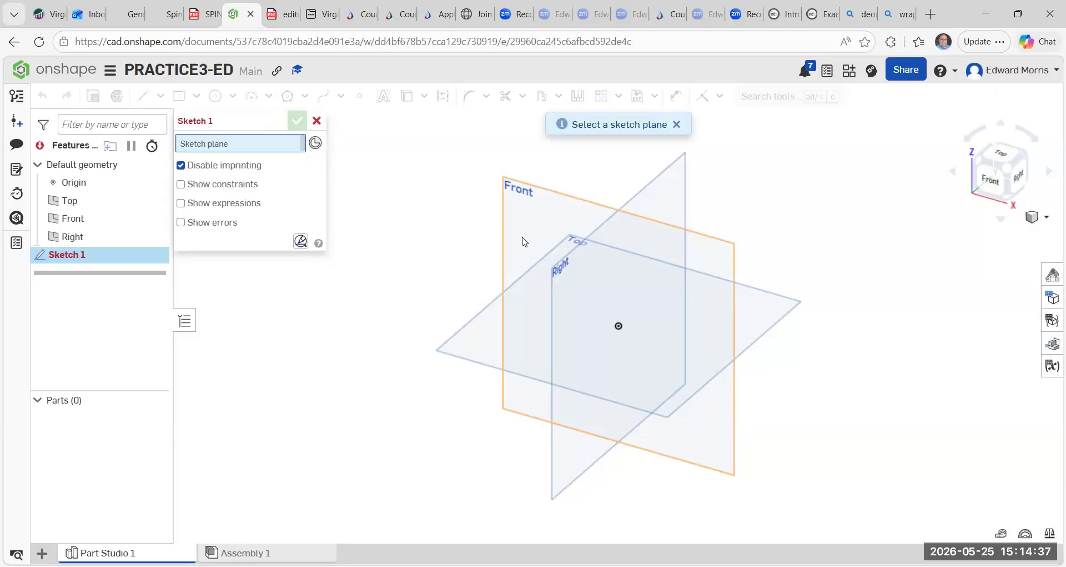
click(504, 230)
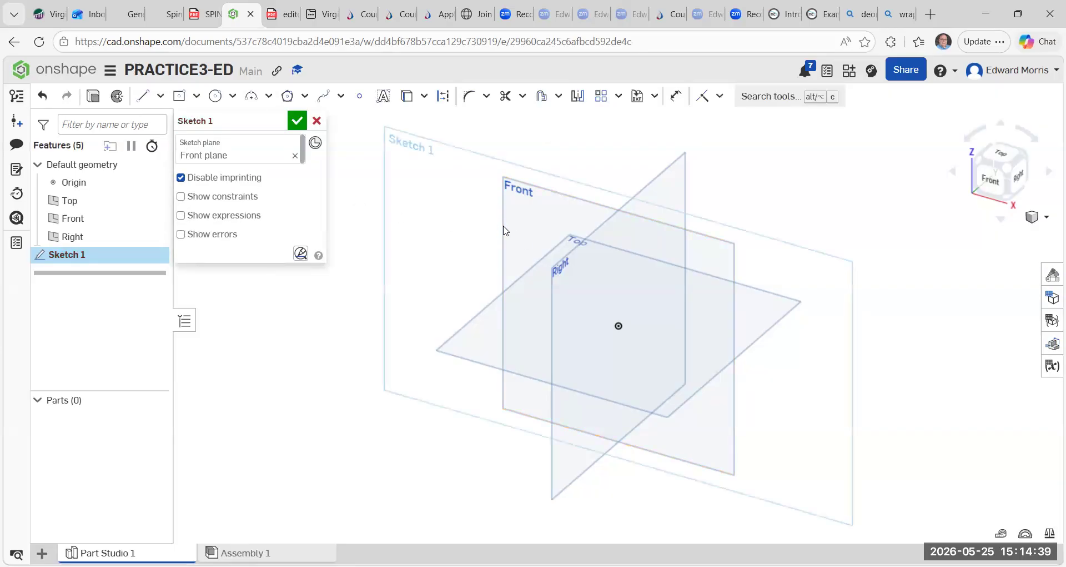
click(196, 95)
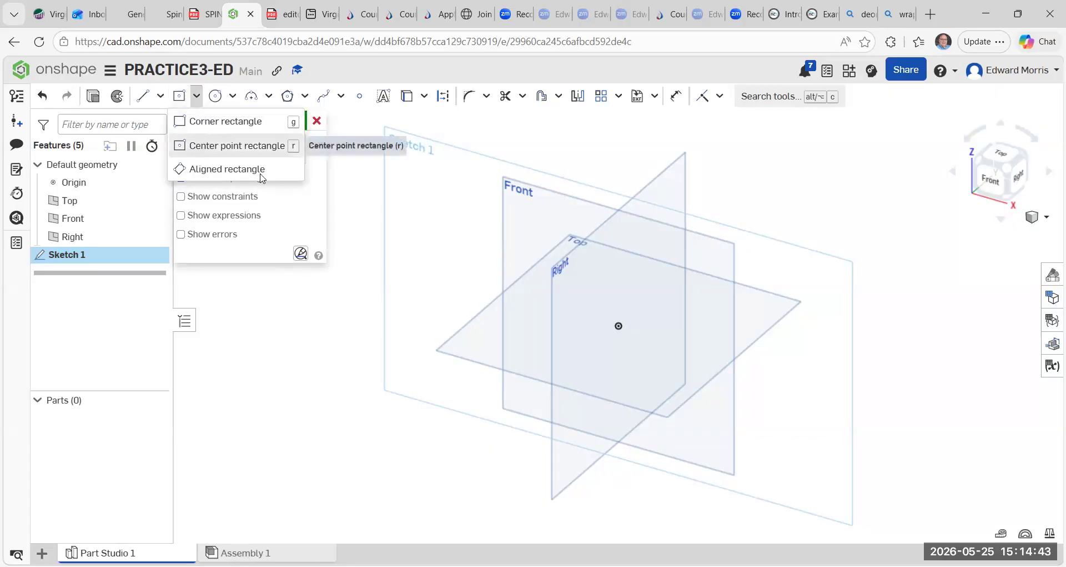
click(203, 146)
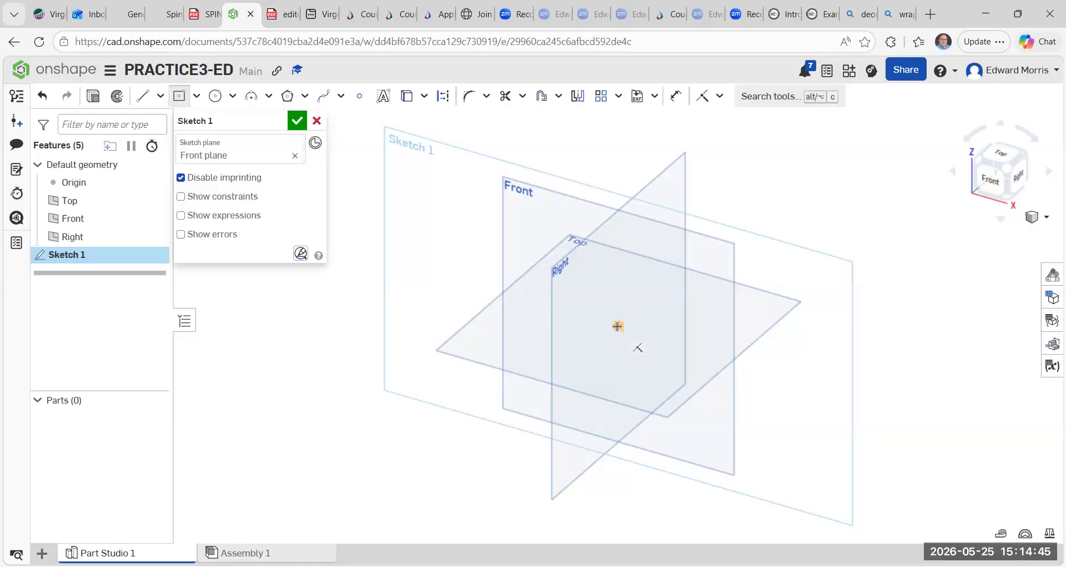
click(618, 325)
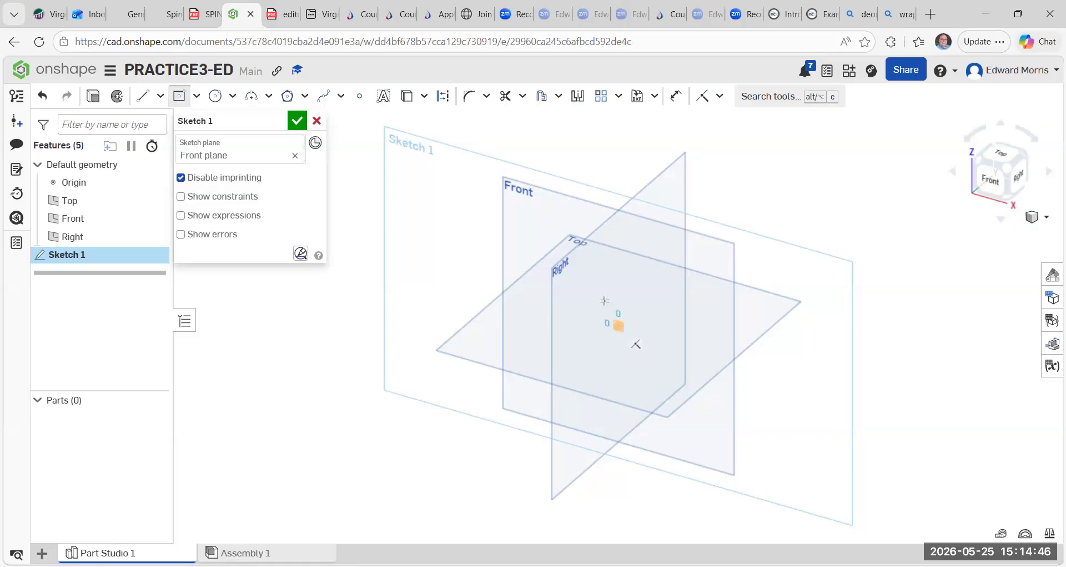
click(542, 255)
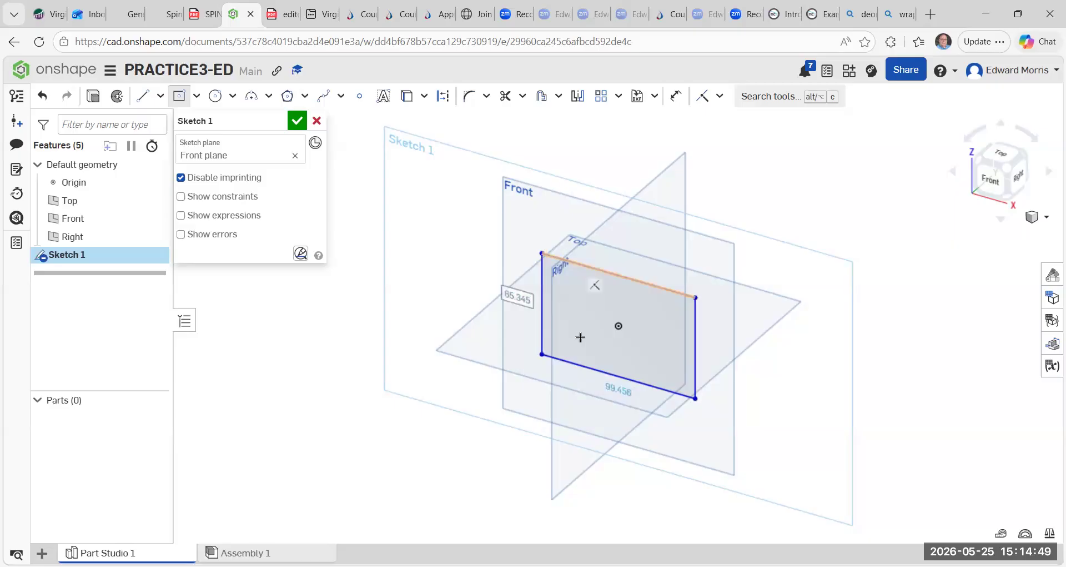
Dimension both sides of the rectangle to 50 mm and finish the sketch.
text(50)
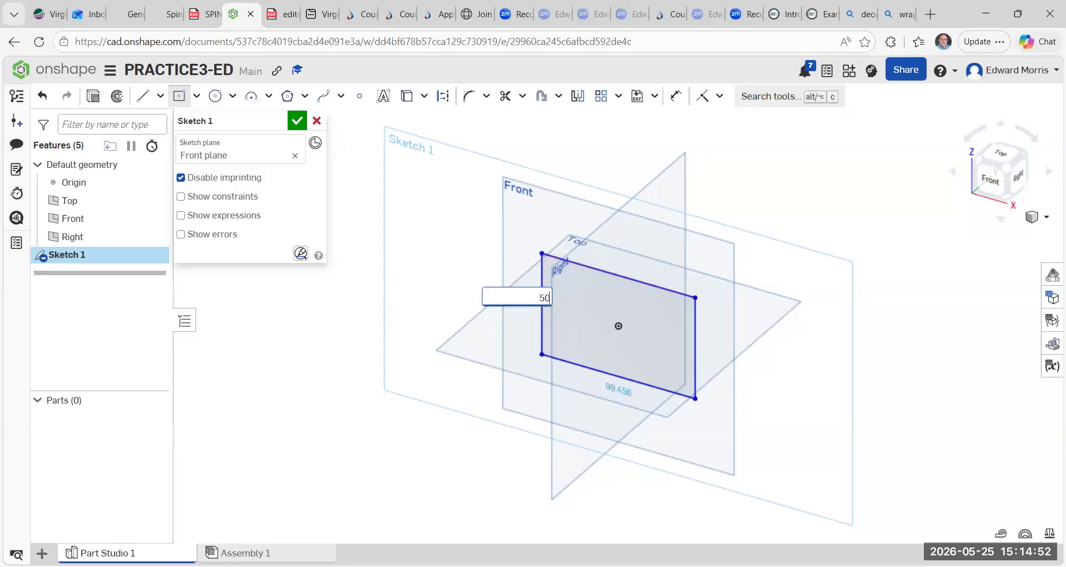
key(Return)
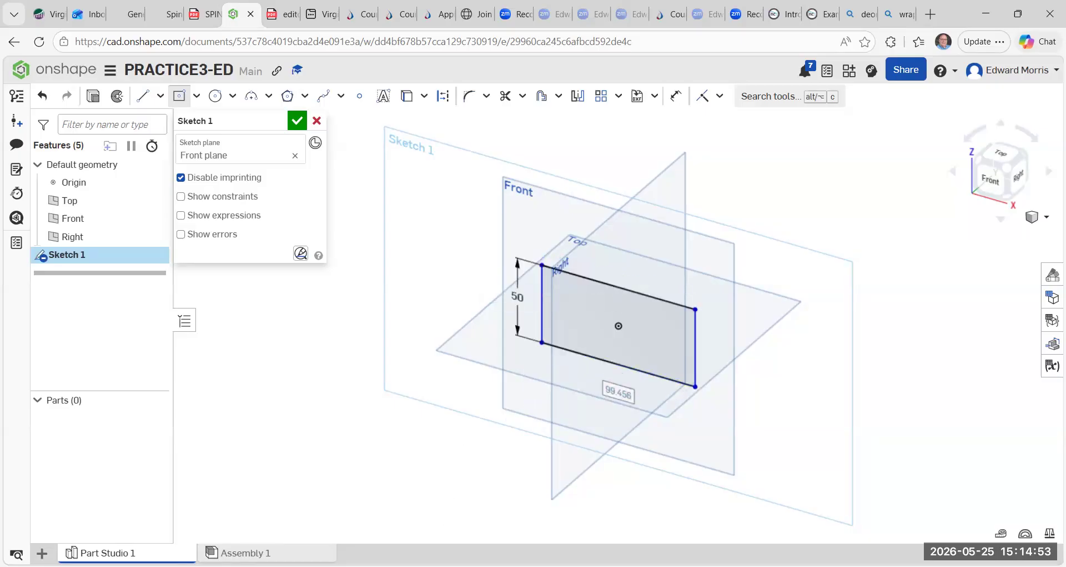
text(50)
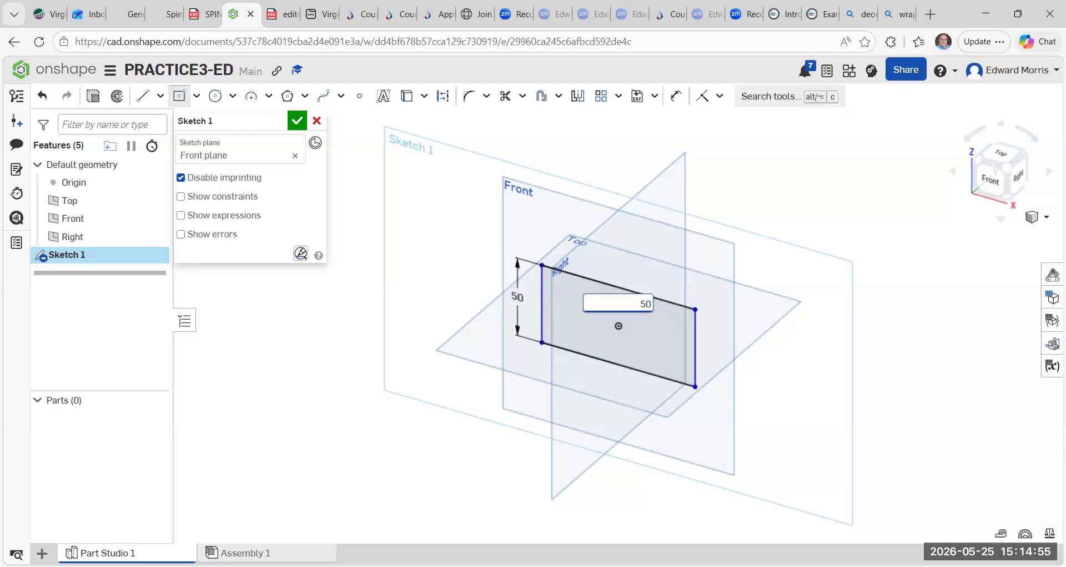
key(Return)
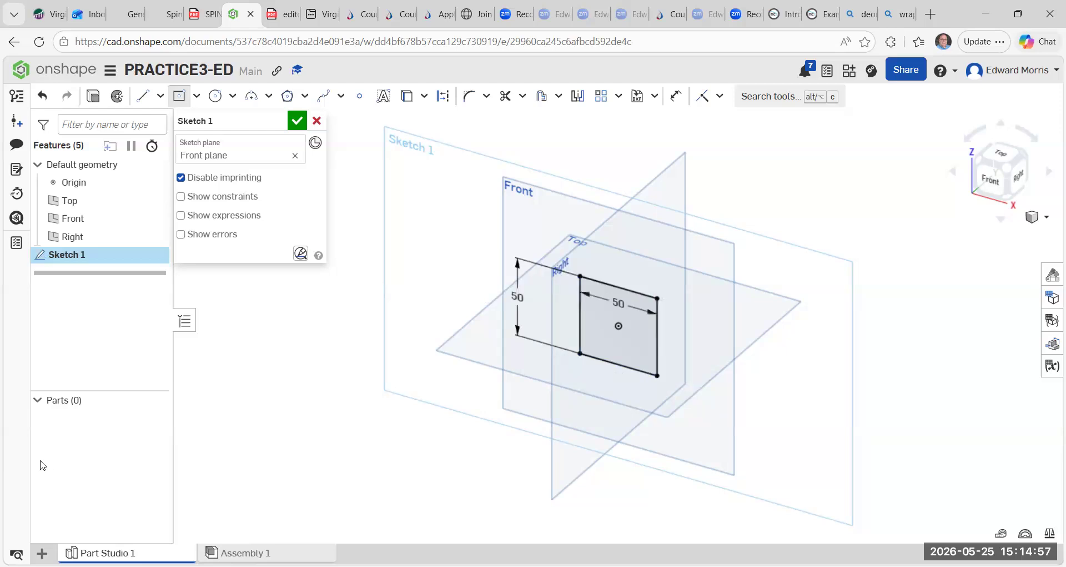
click(296, 121)
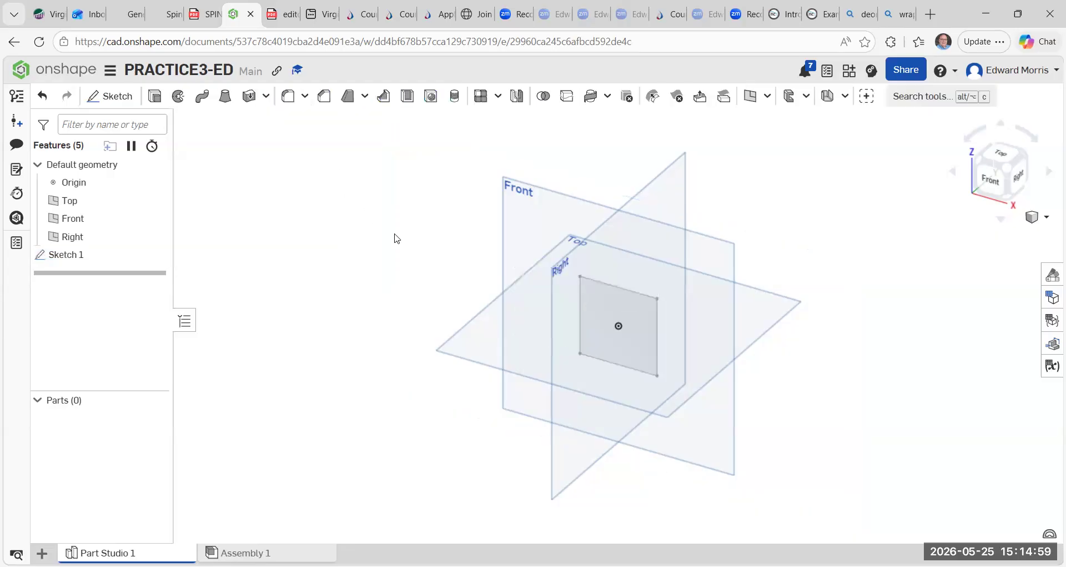
Extrude the square sketch 50 mm as a new solid, flipping the extrude direction.
key(shift+e)
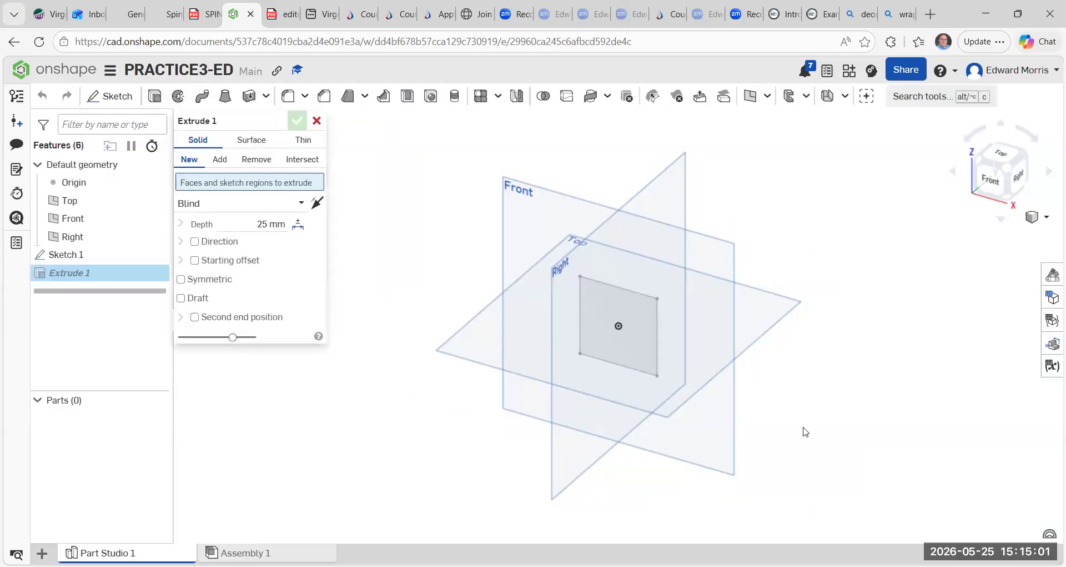
click(606, 319)
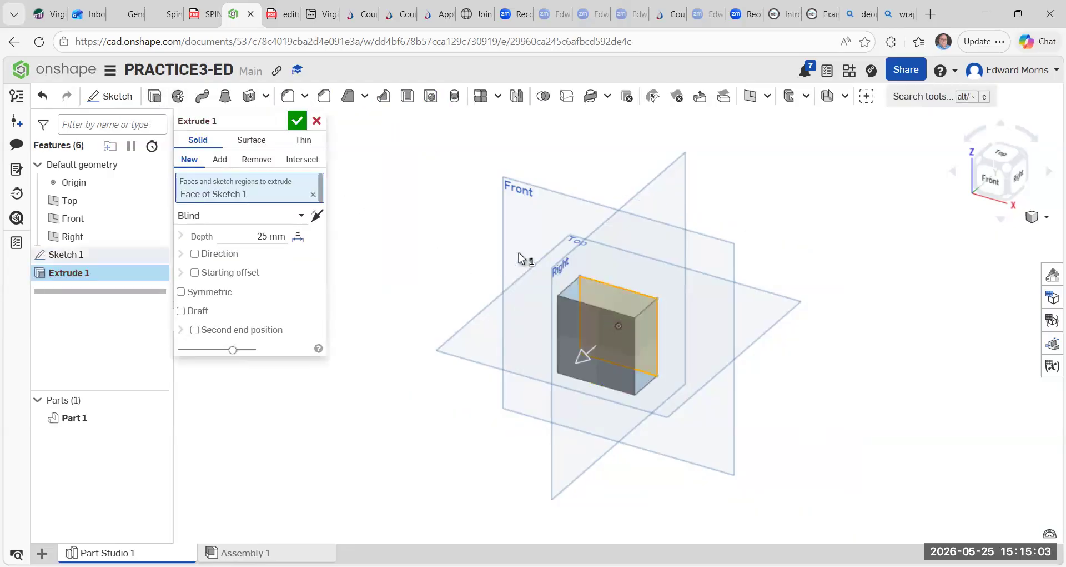
click(267, 236)
text(50)
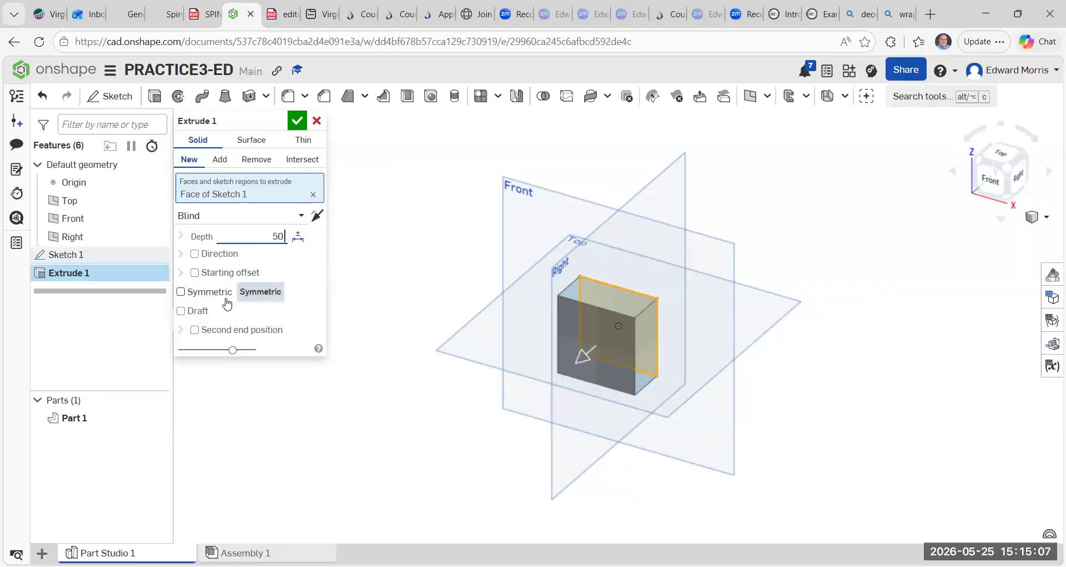
text( mm)
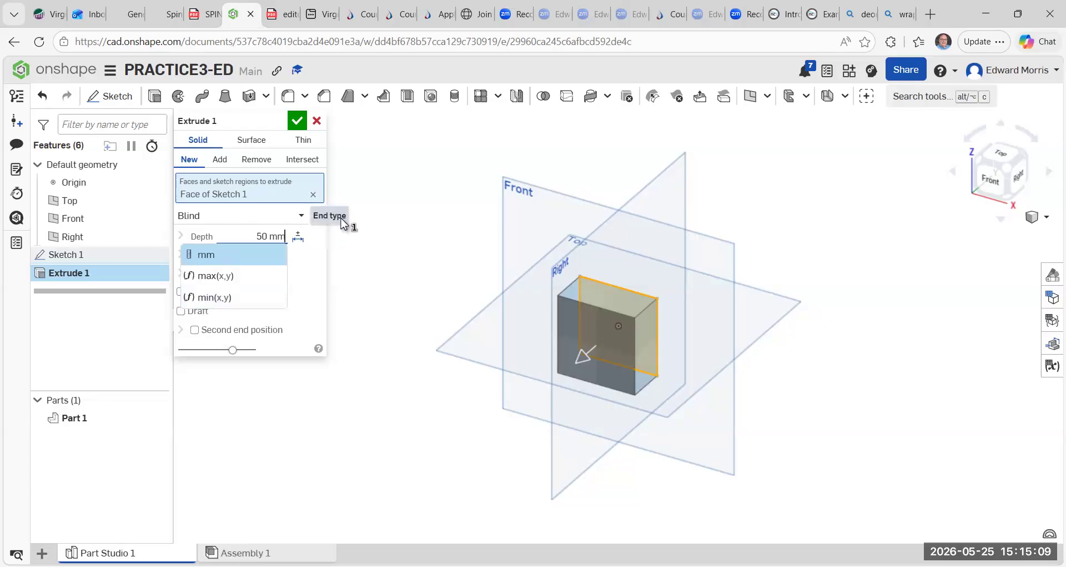
click(317, 215)
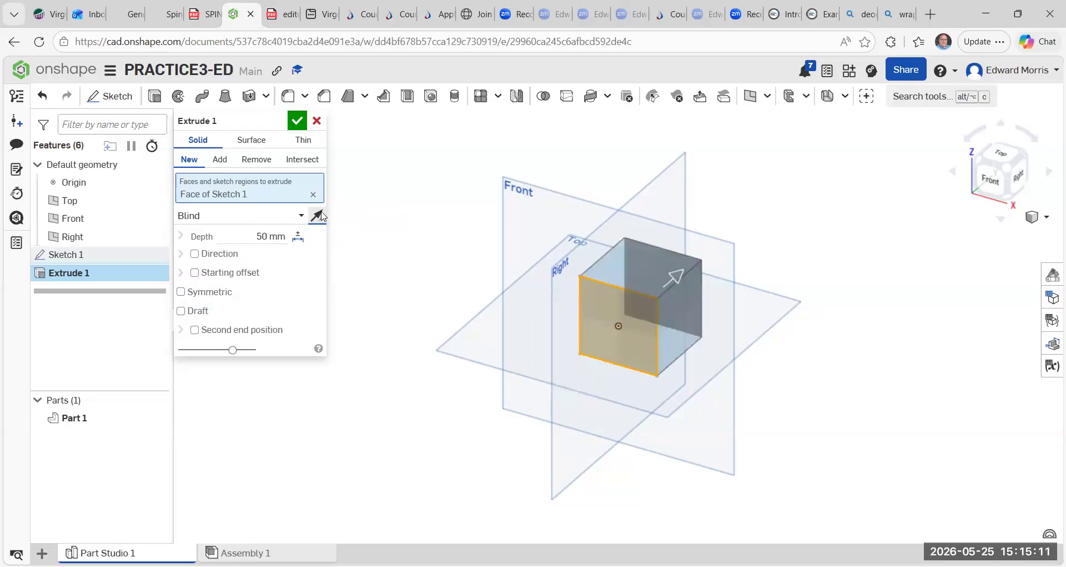
click(293, 124)
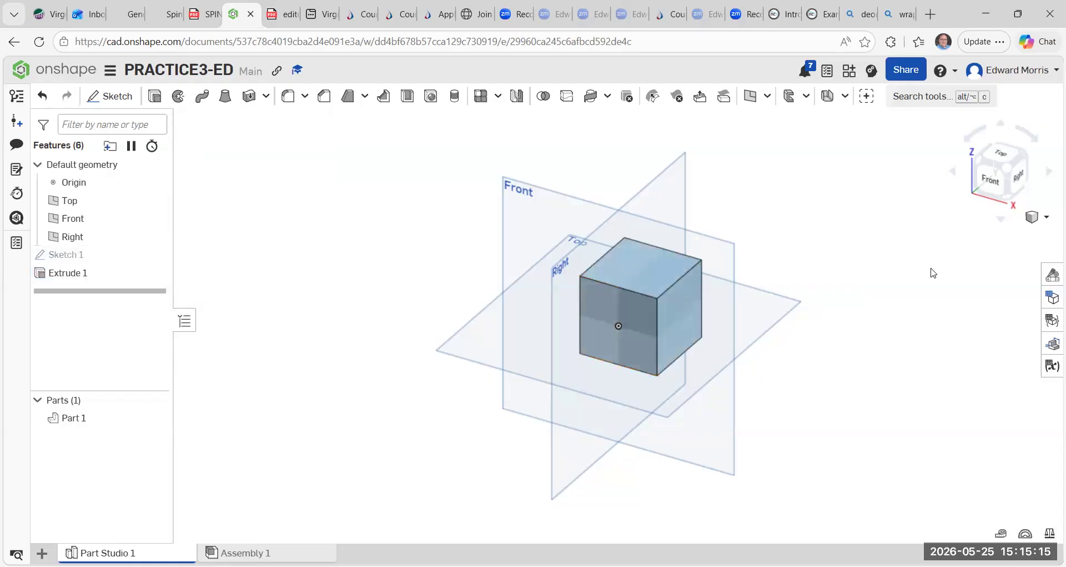
Create a plane offset 25 mm from the Front plane.
scroll(775, 258, up, 3)
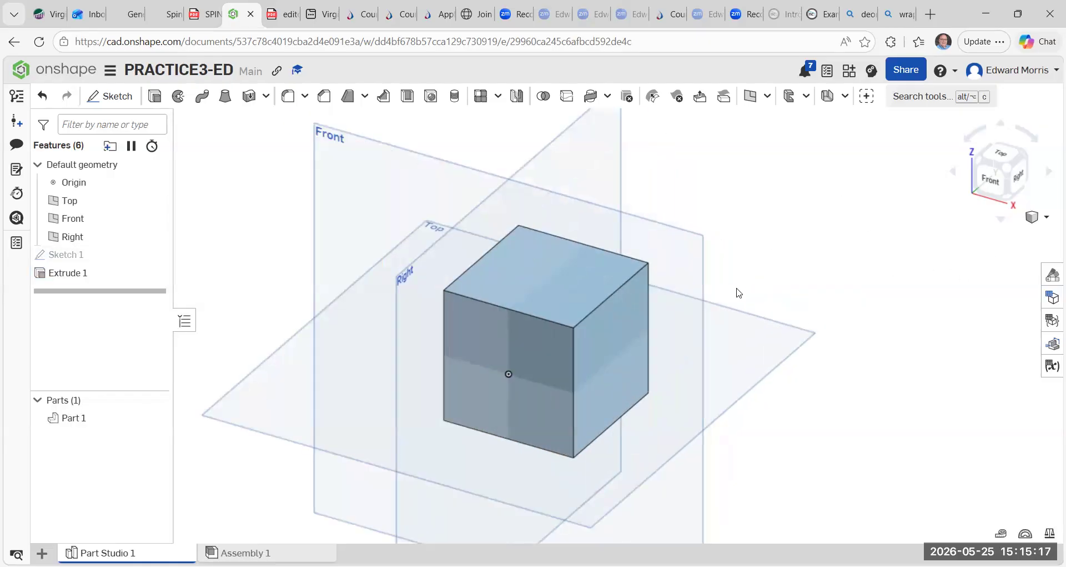
scroll(792, 177, down, 4)
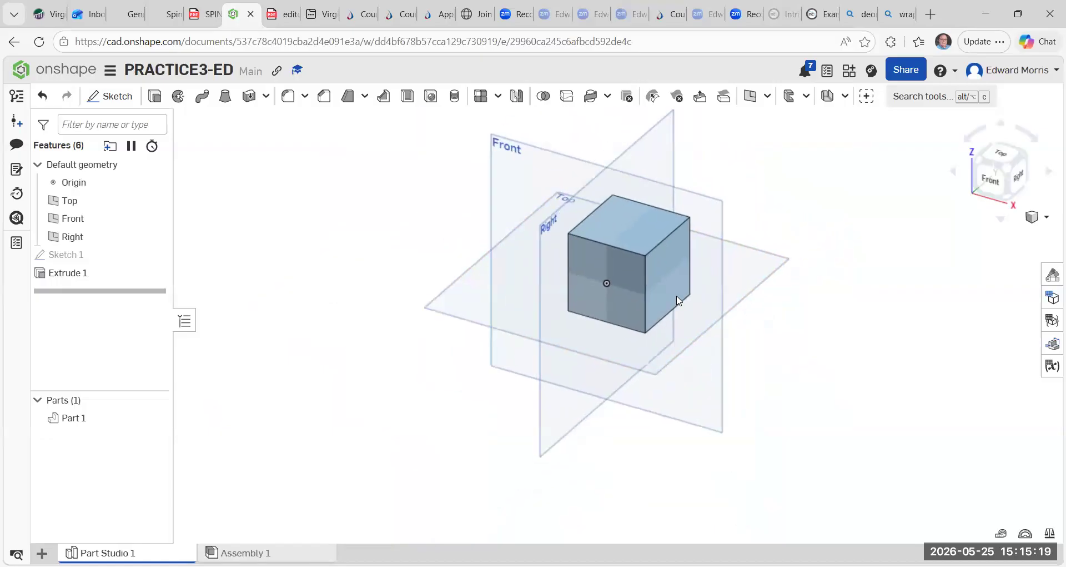
middle_drag(676, 300, 619, 338)
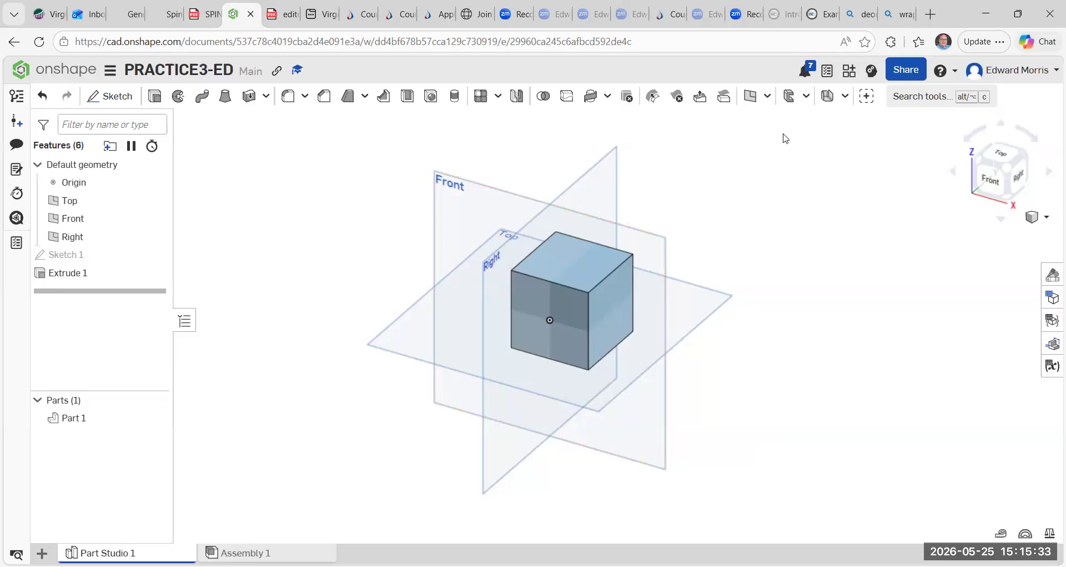
click(769, 98)
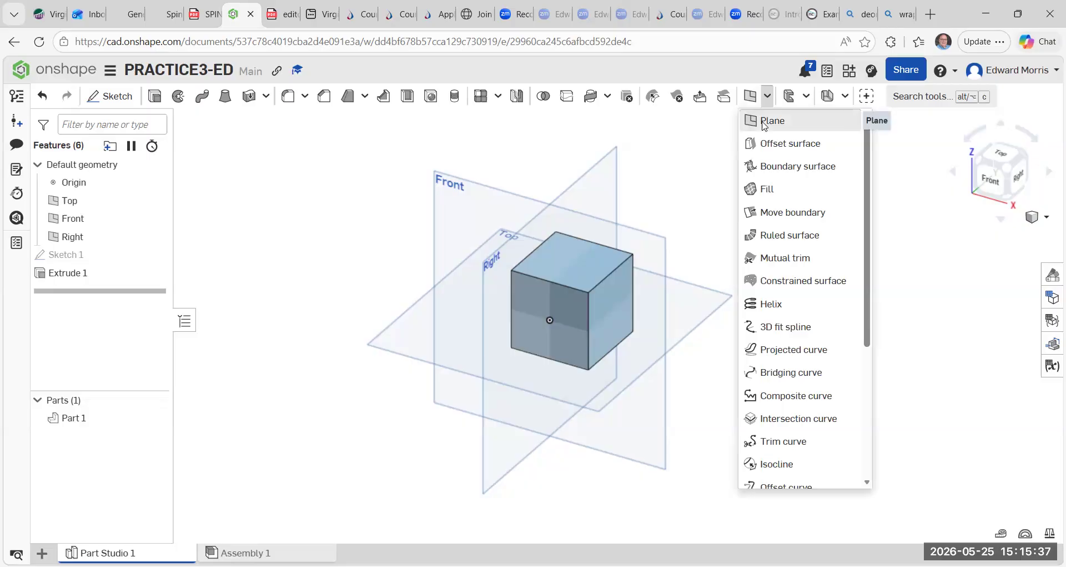
click(764, 123)
click(435, 194)
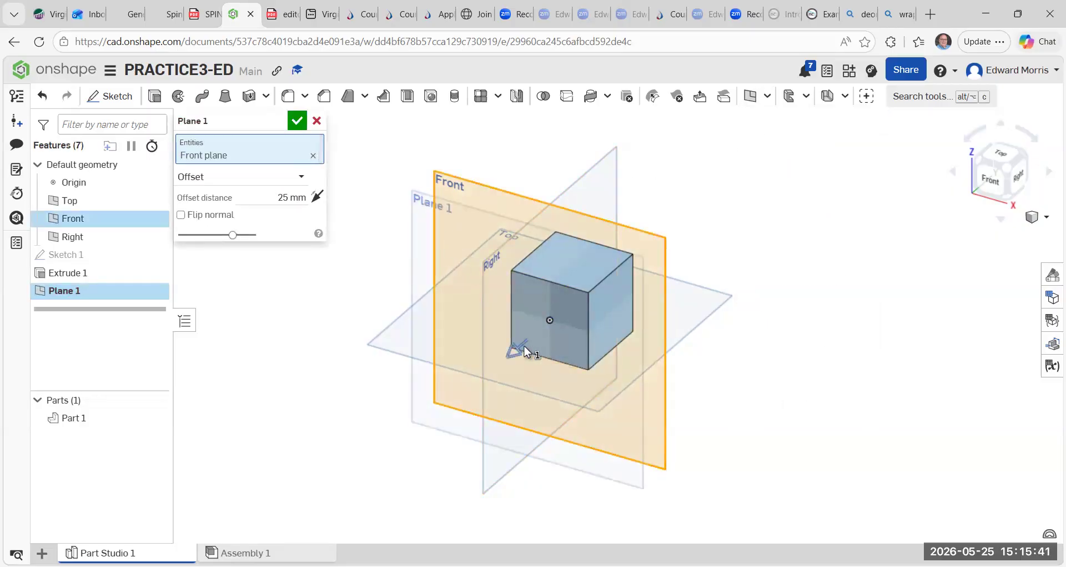
drag(521, 345, 507, 372)
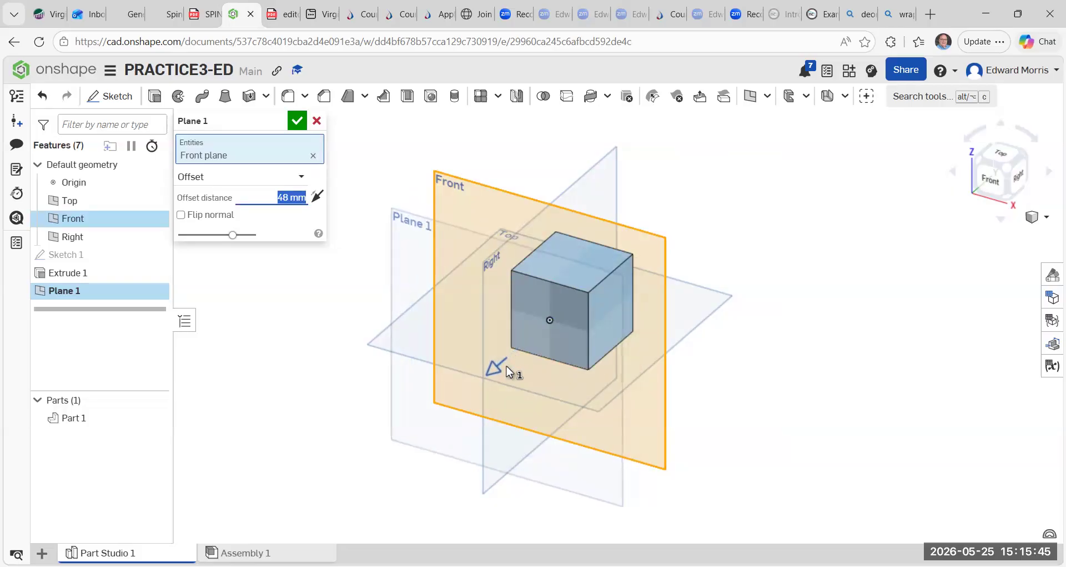
mouse_move(507, 372)
mouse_down()
mouse_move(472, 390)
mouse_move(542, 360)
mouse_move(524, 367)
mouse_up()
click(299, 198)
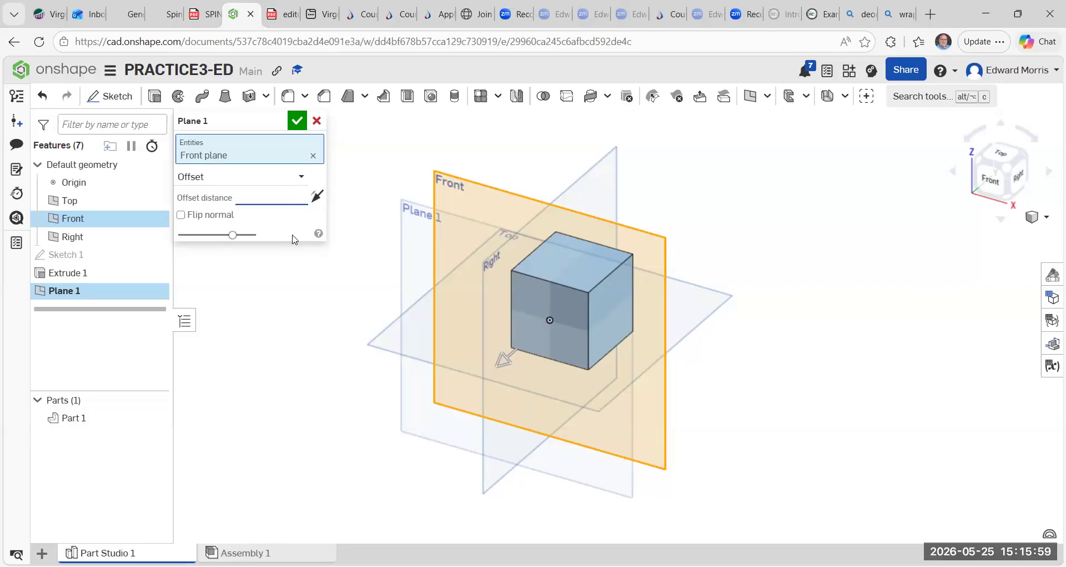
text(25 mm)
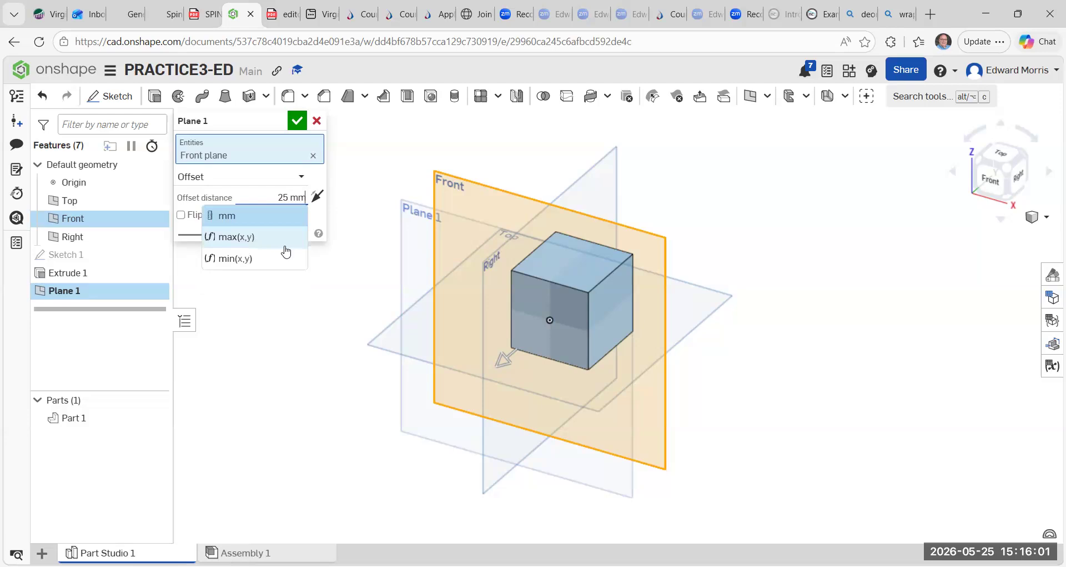
click(297, 120)
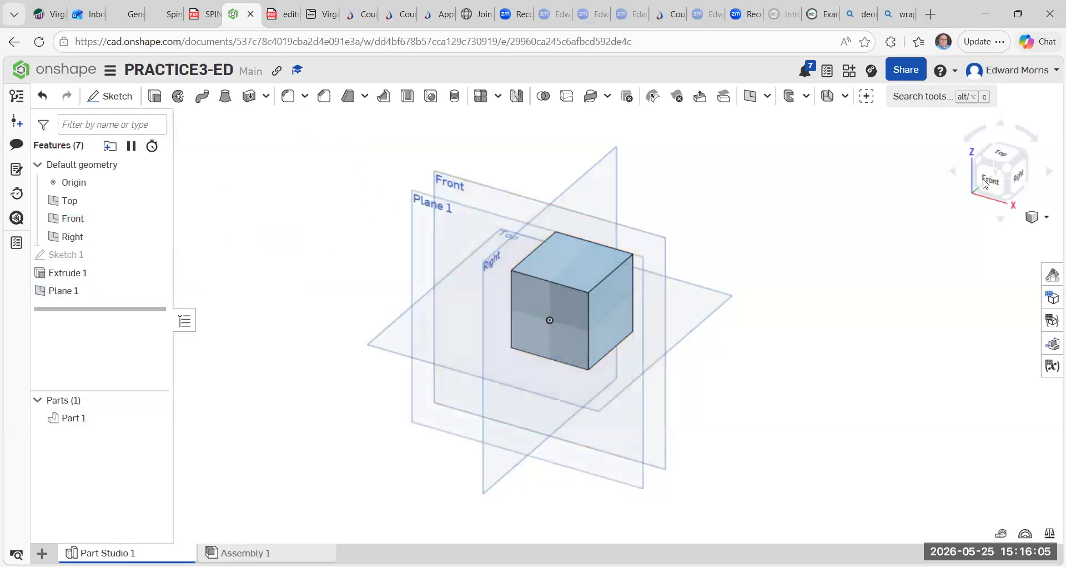
Check the new plane's position from the top view, then undo the plane.
click(1001, 156)
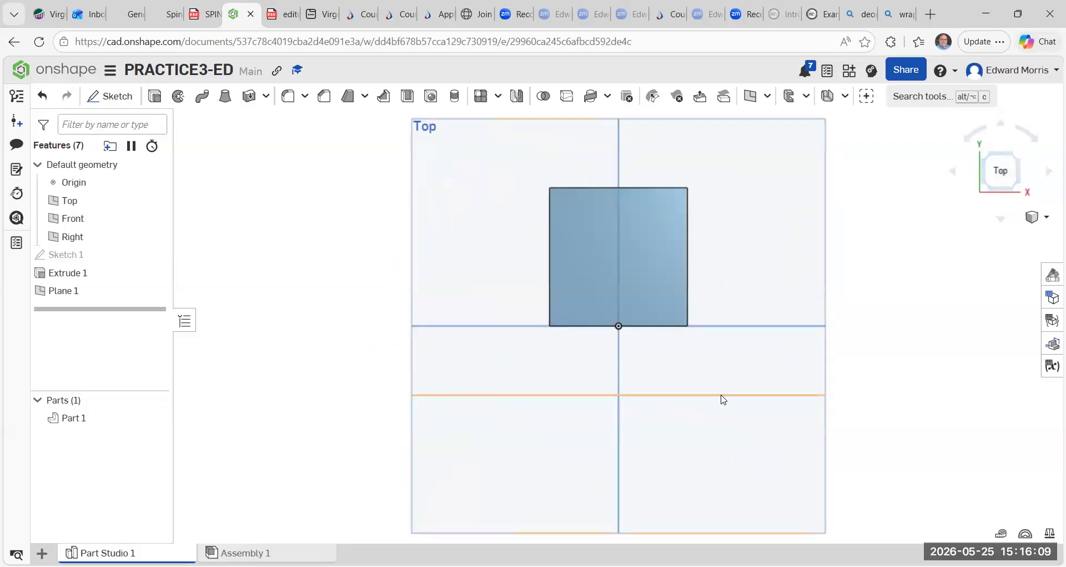
click(1018, 192)
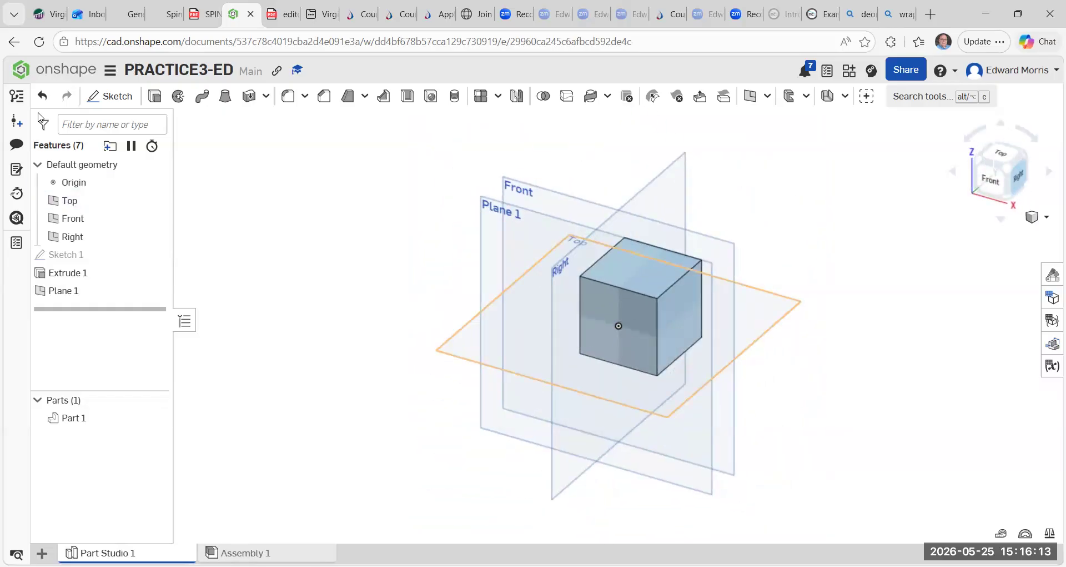
click(41, 96)
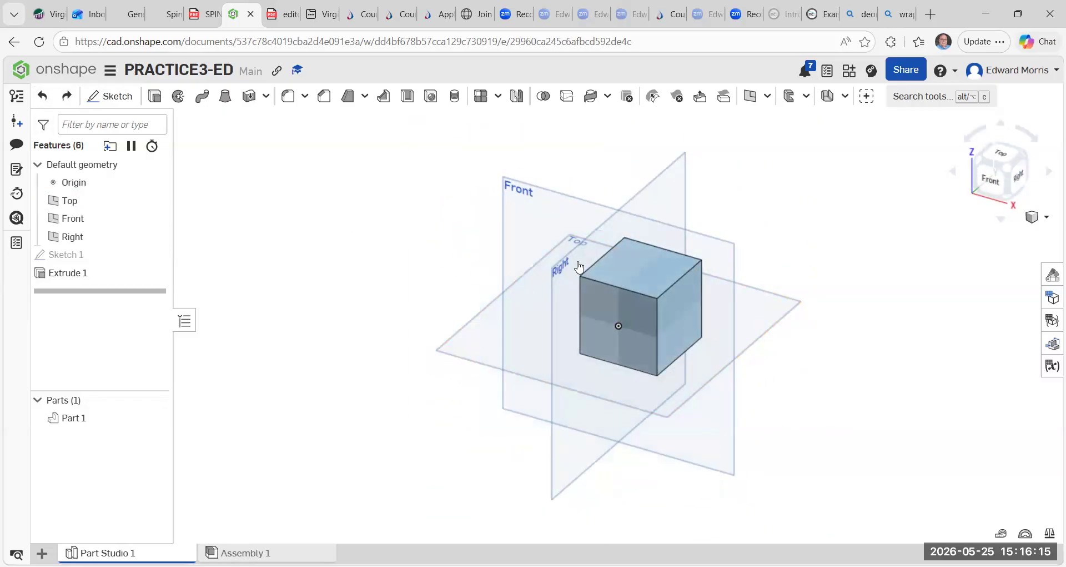
Recreate a plane offset 25 mm from the Front plane, checking its side from the top view.
click(750, 96)
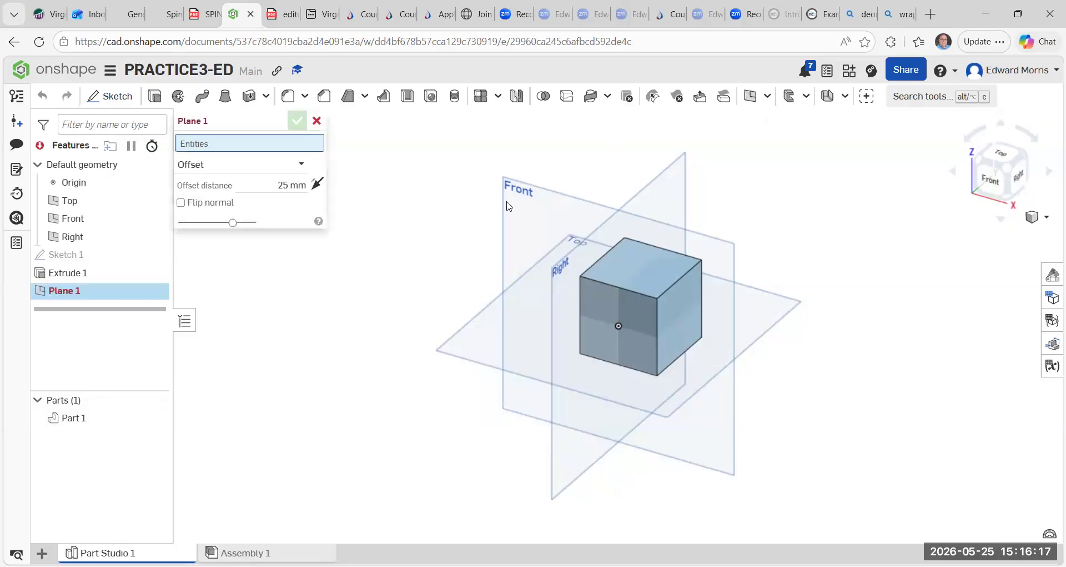
click(507, 206)
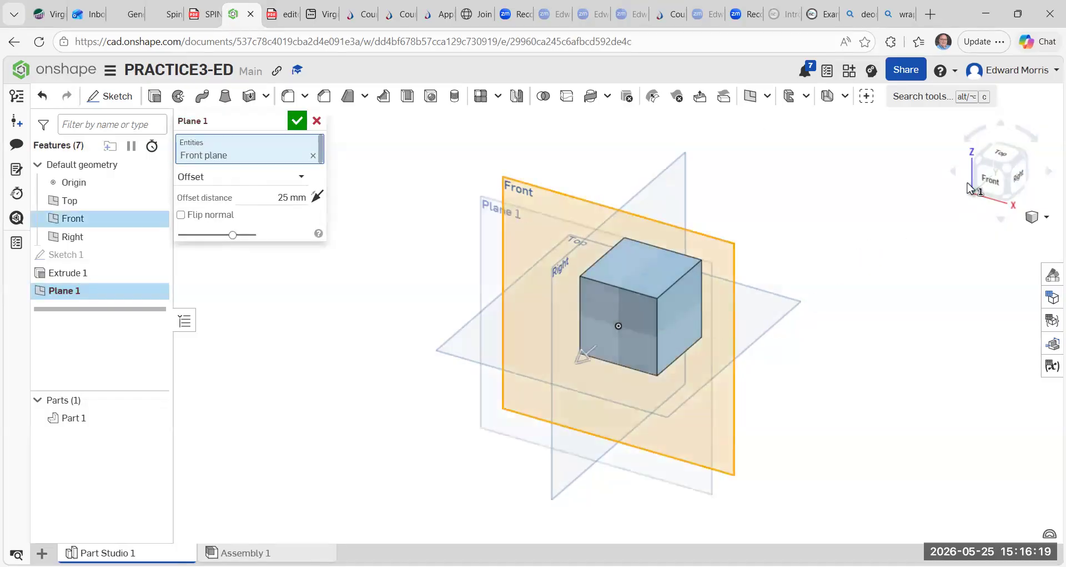
click(999, 149)
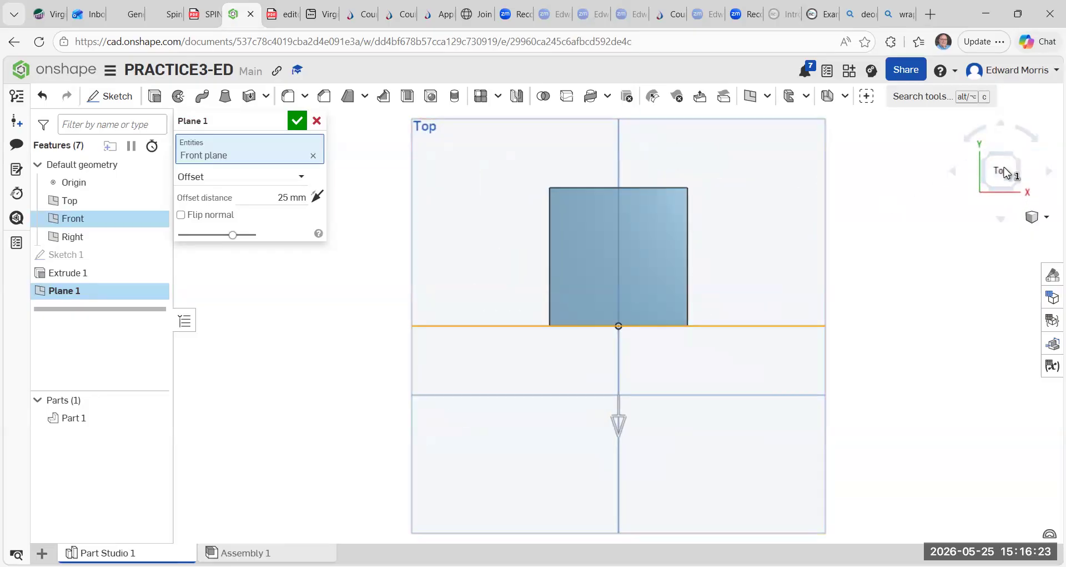
click(1020, 192)
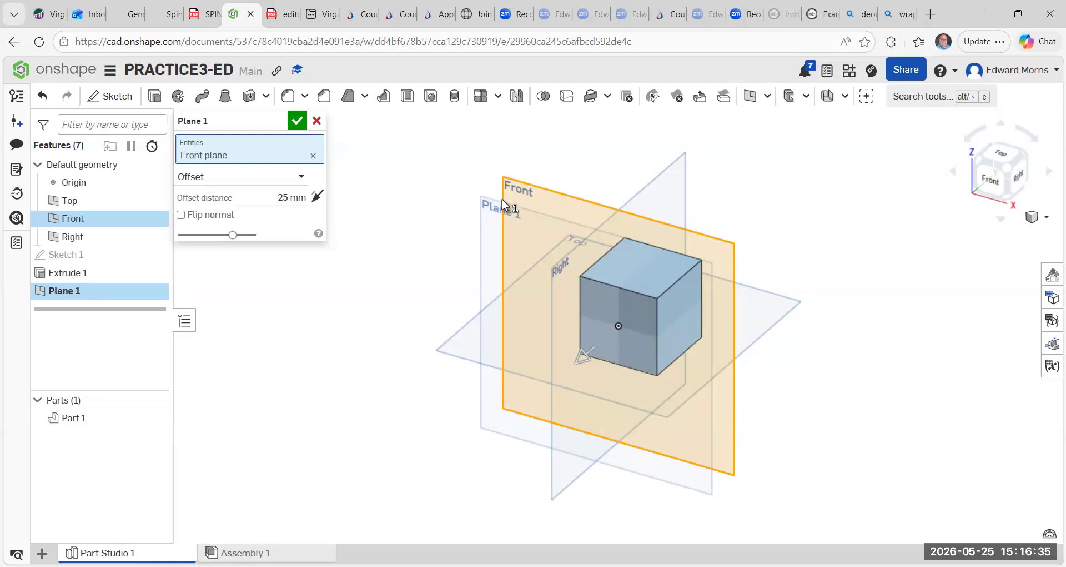
click(296, 121)
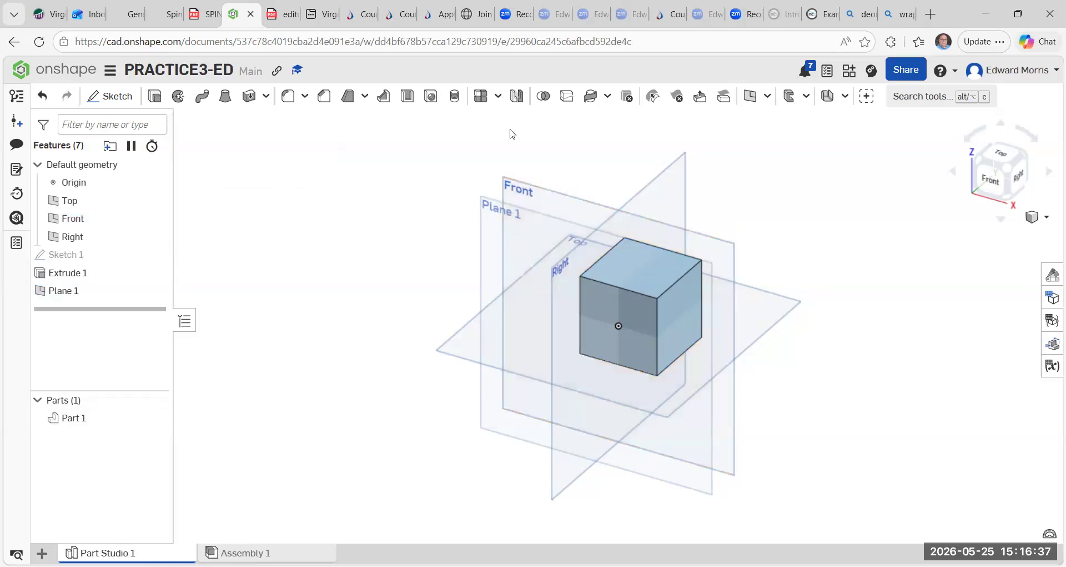
Delete the offset plane from the feature list.
right_click(93, 292)
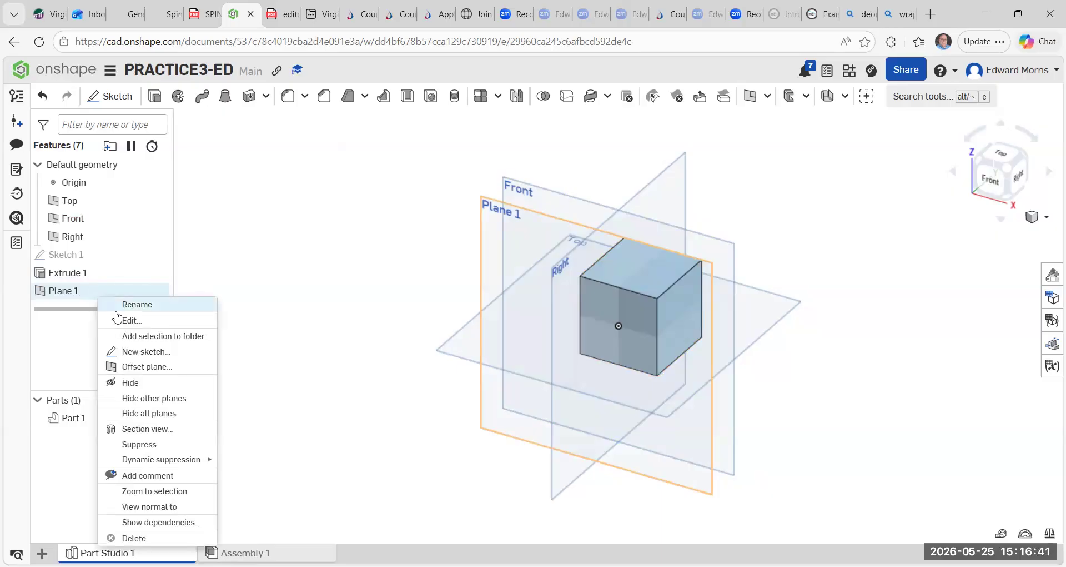
click(134, 538)
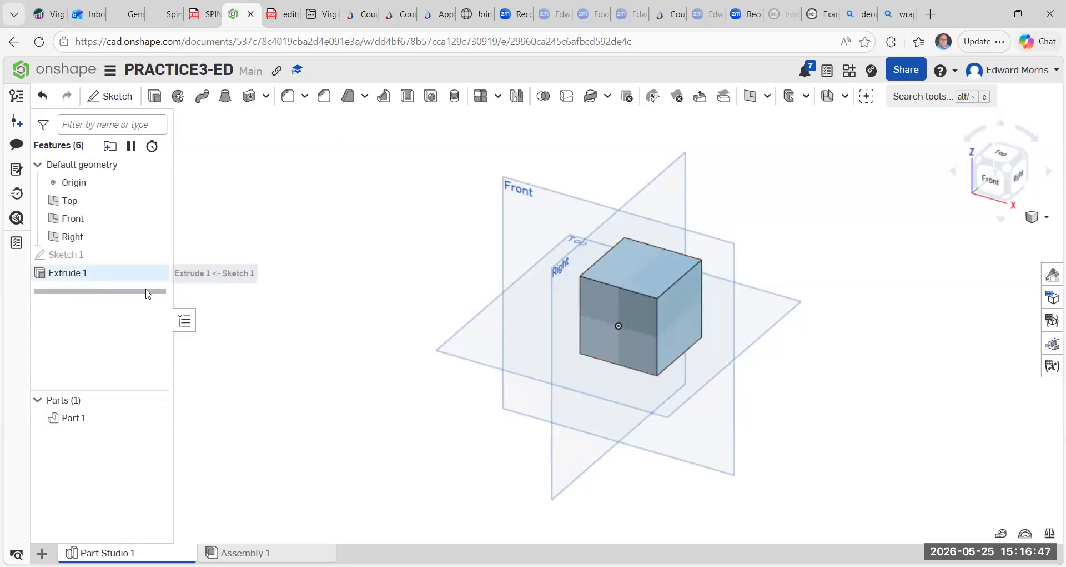
click(750, 96)
click(554, 196)
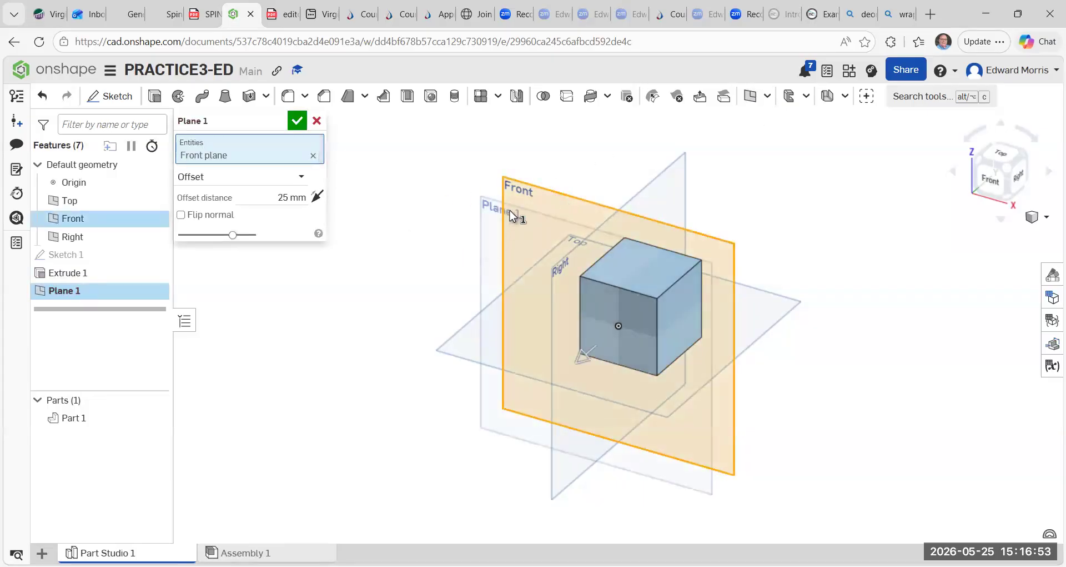
click(544, 281)
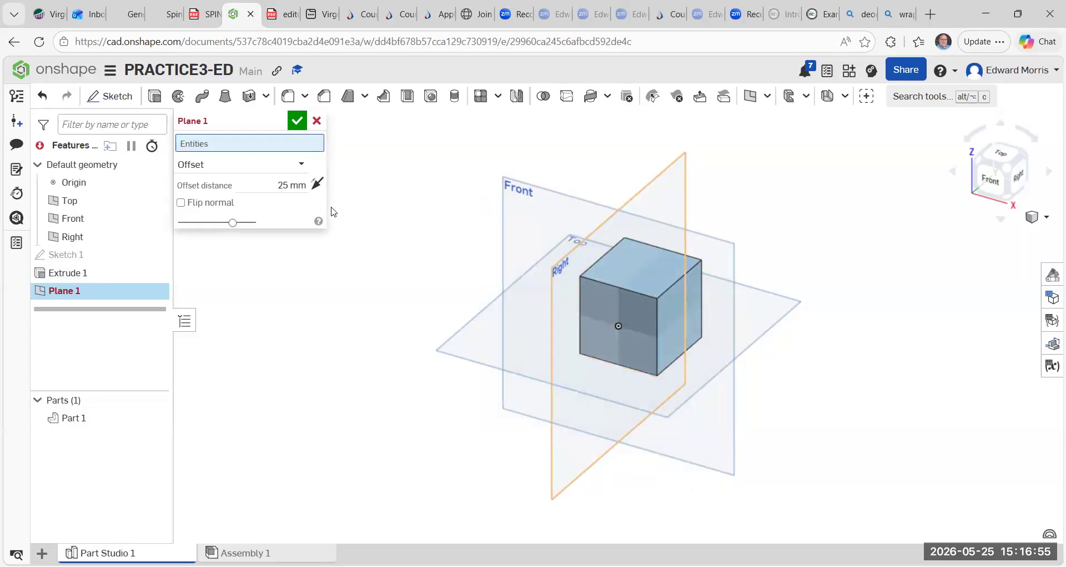
Create a plane offset 25 mm from the Front plane, directed into the block.
click(750, 96)
click(505, 222)
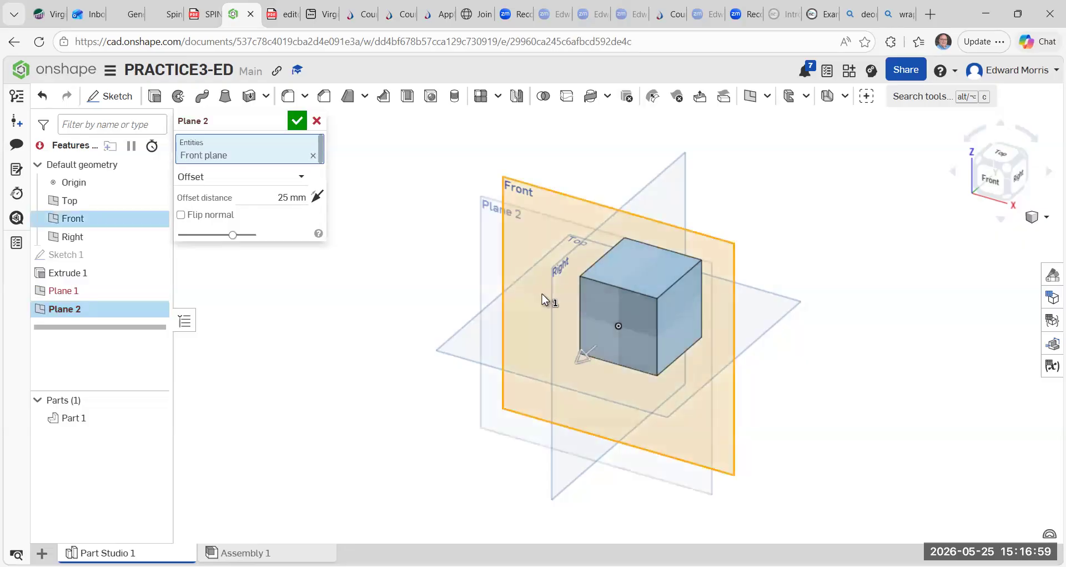
drag(578, 364, 671, 315)
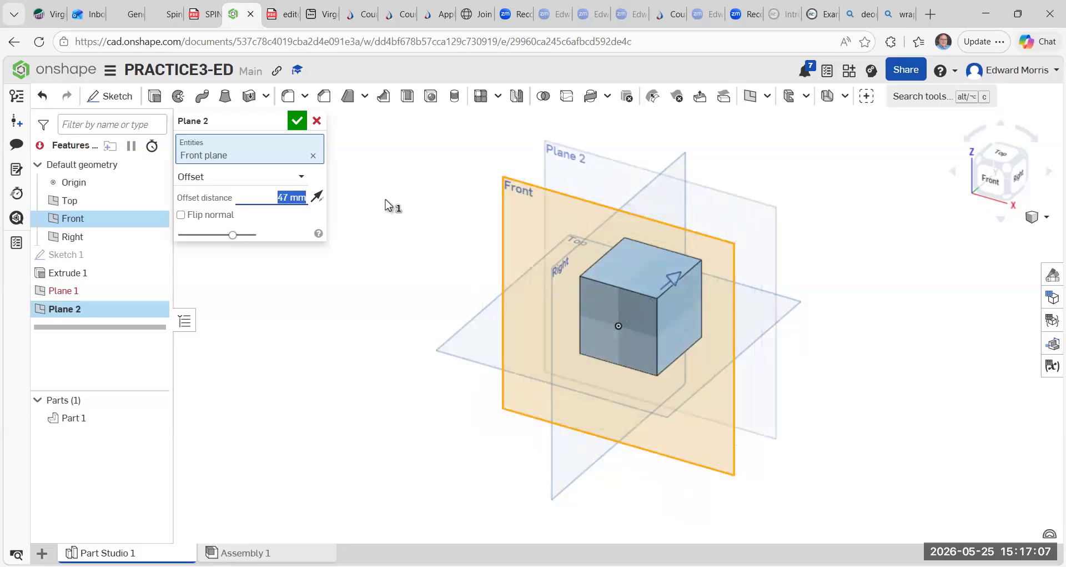
click(289, 197)
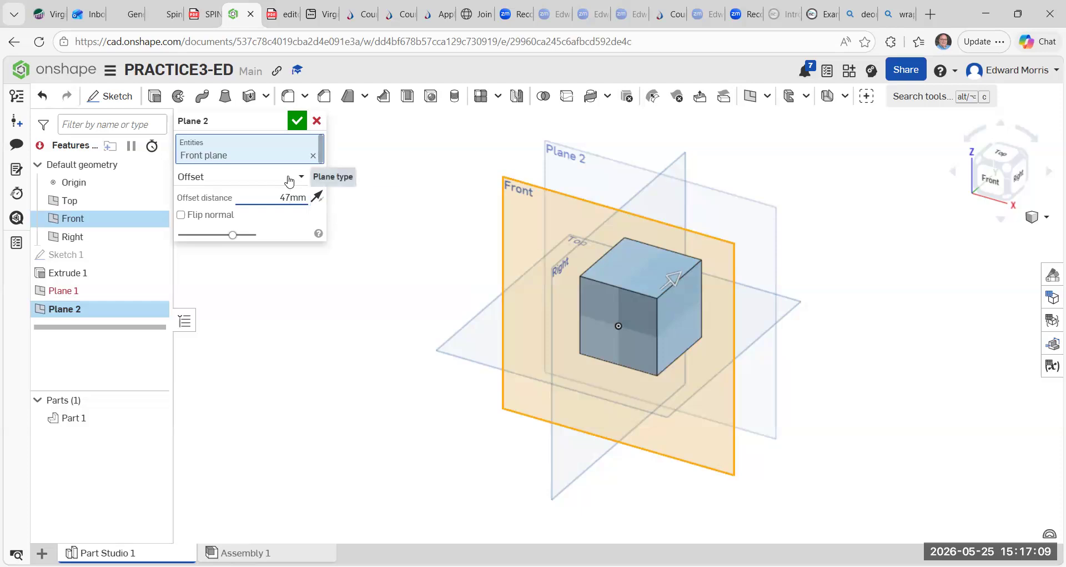
text(25)
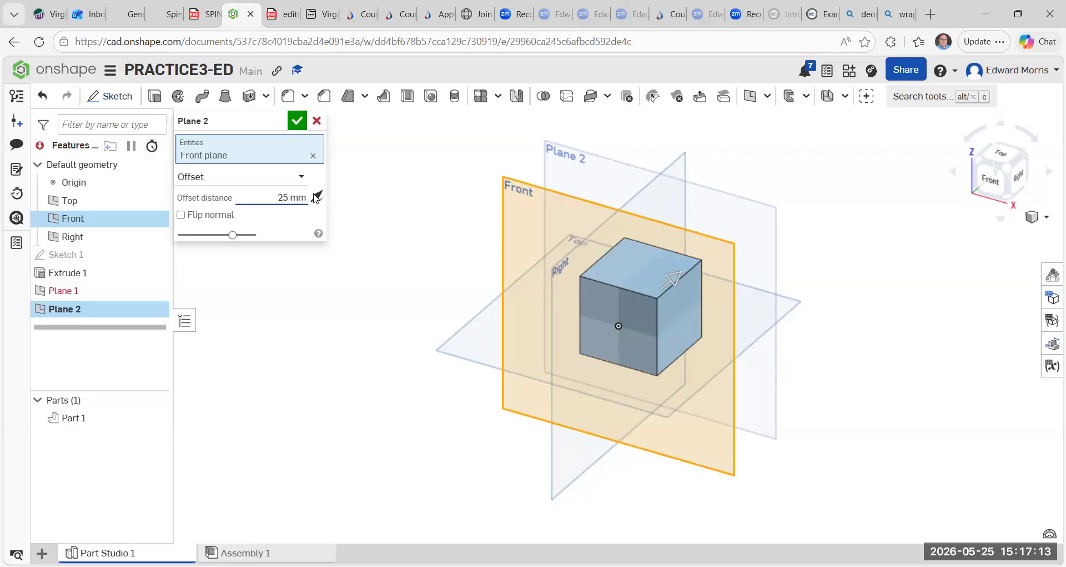
click(297, 122)
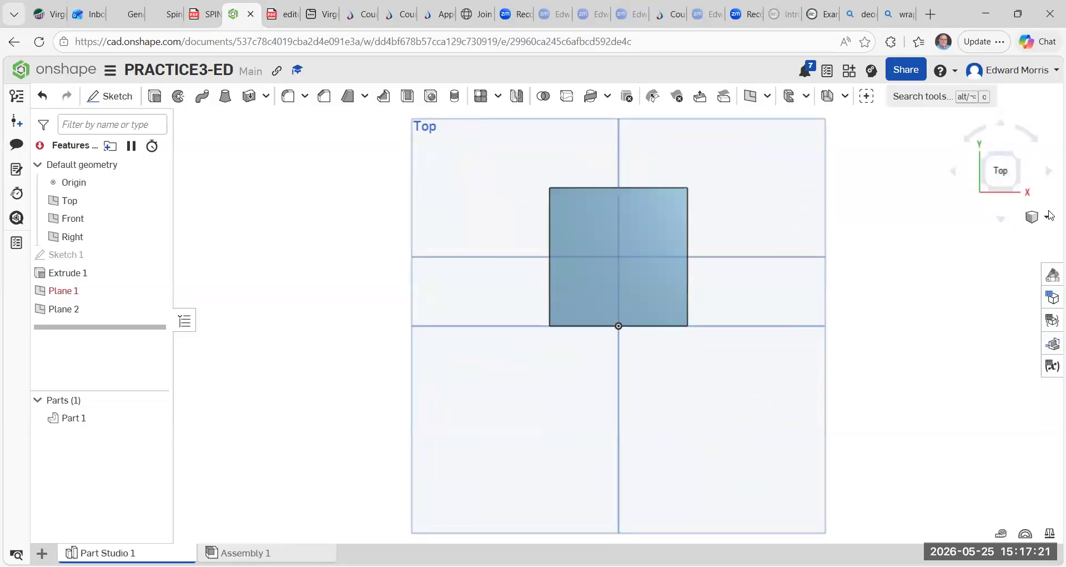
click(1019, 195)
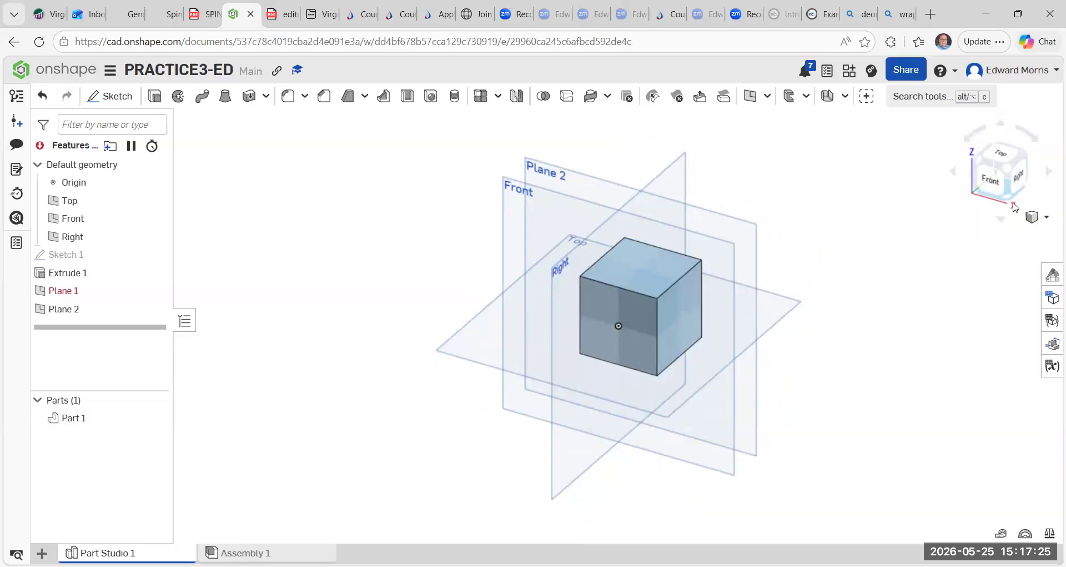
Split the block with the new offset plane, keeping both sides.
click(567, 96)
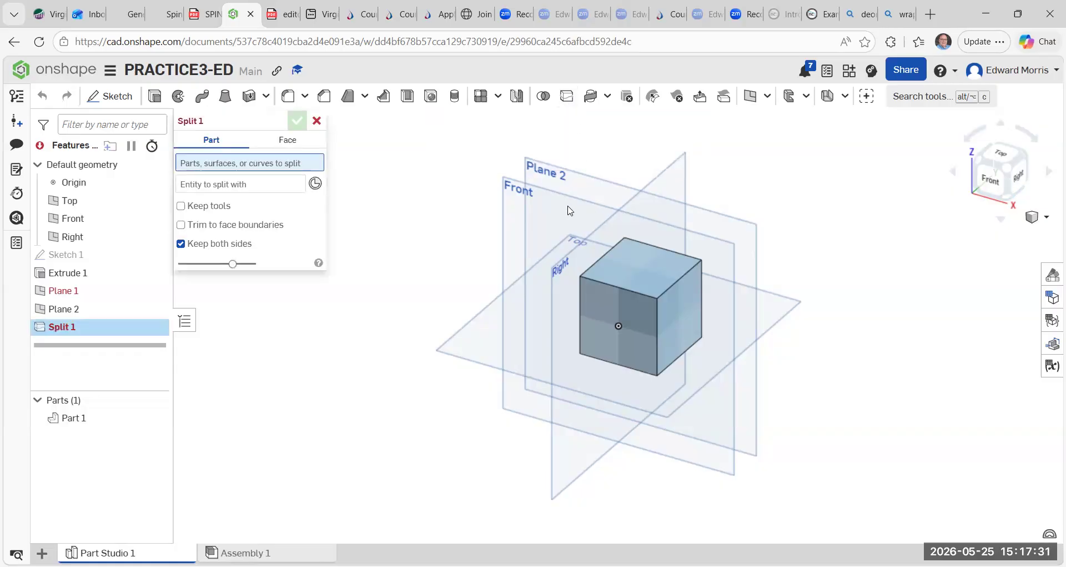
click(621, 283)
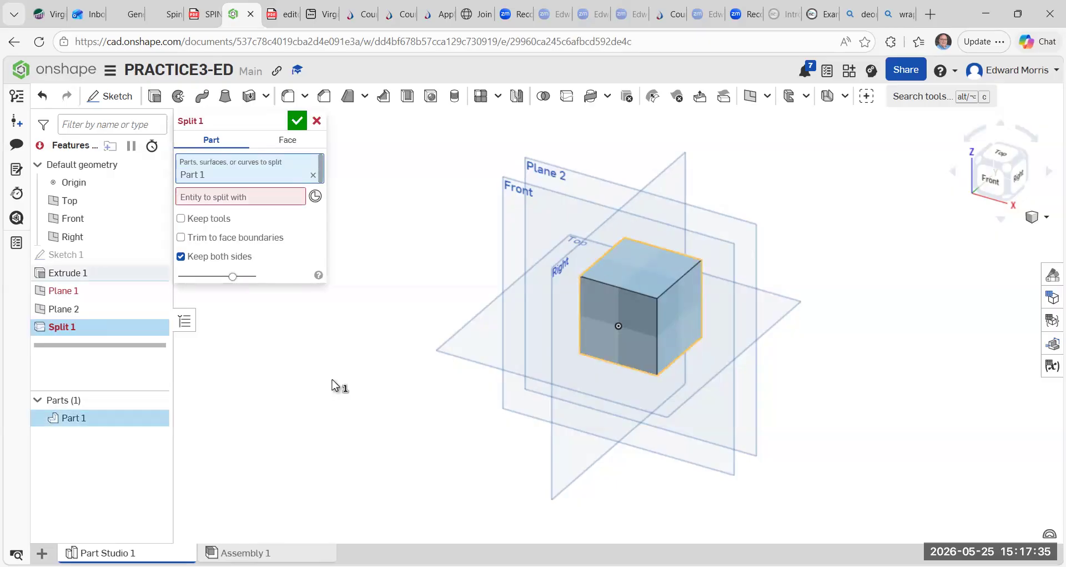
click(214, 199)
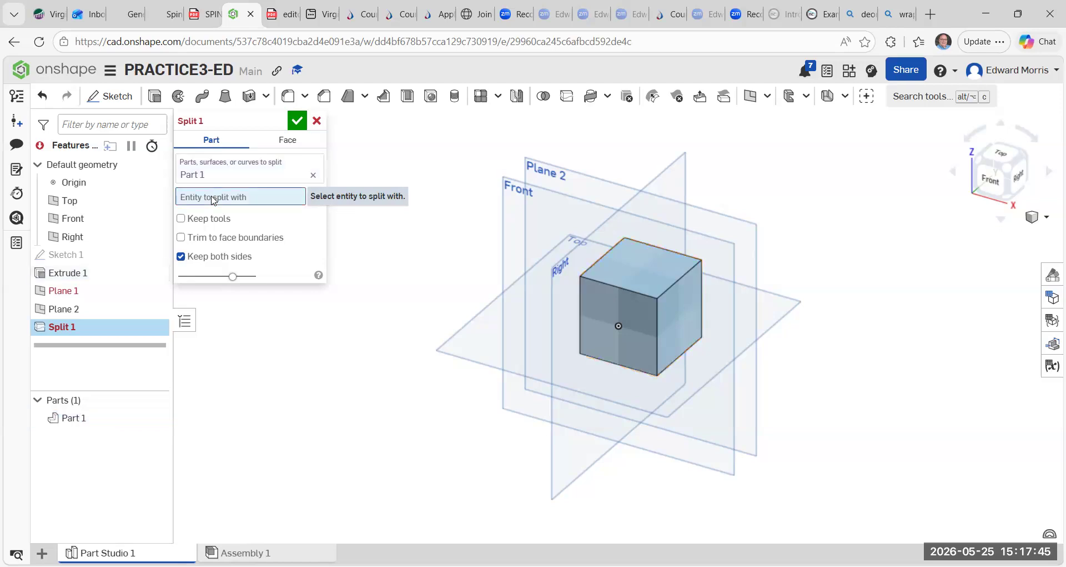
click(558, 174)
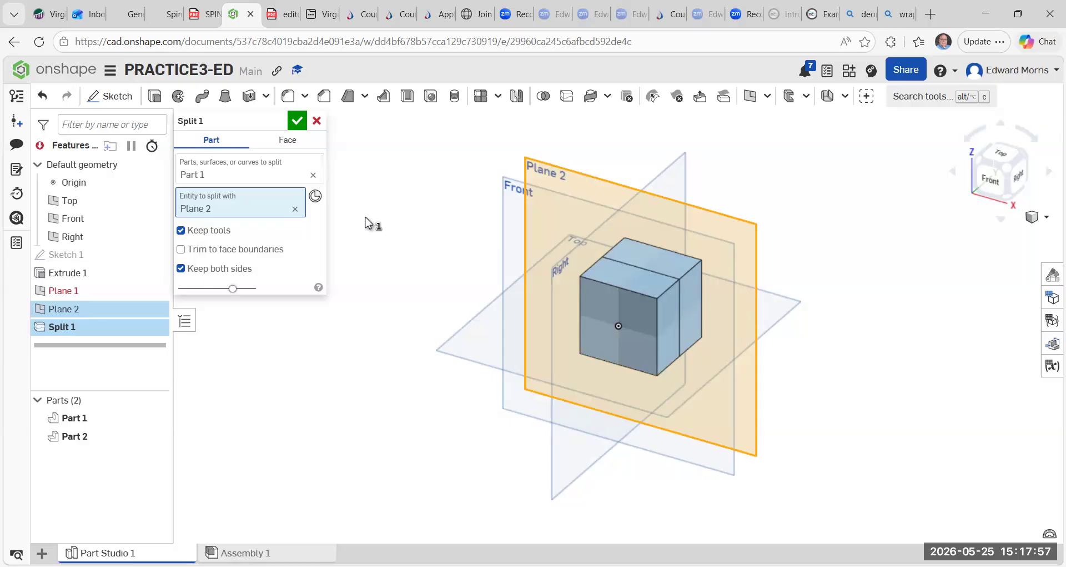
click(297, 120)
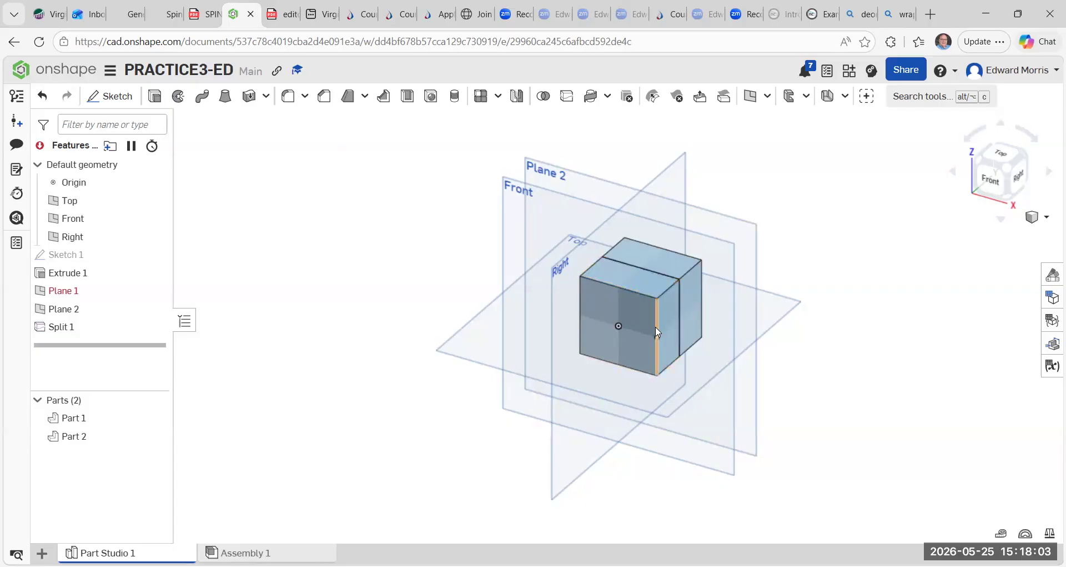
Try to translate the front part 25 mm by distance using a face and vertex direction, then undo it.
click(611, 98)
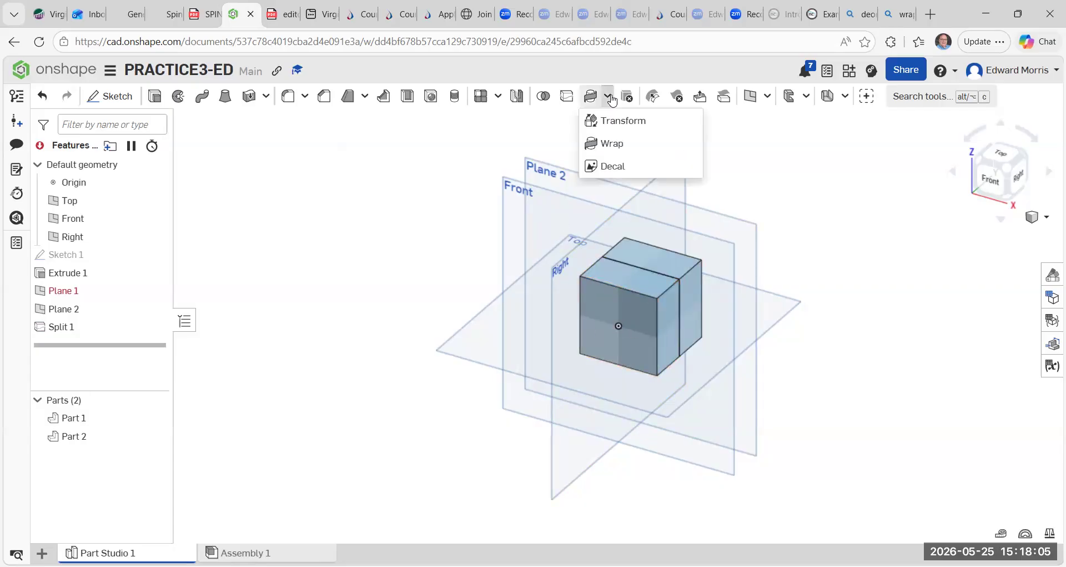
click(617, 120)
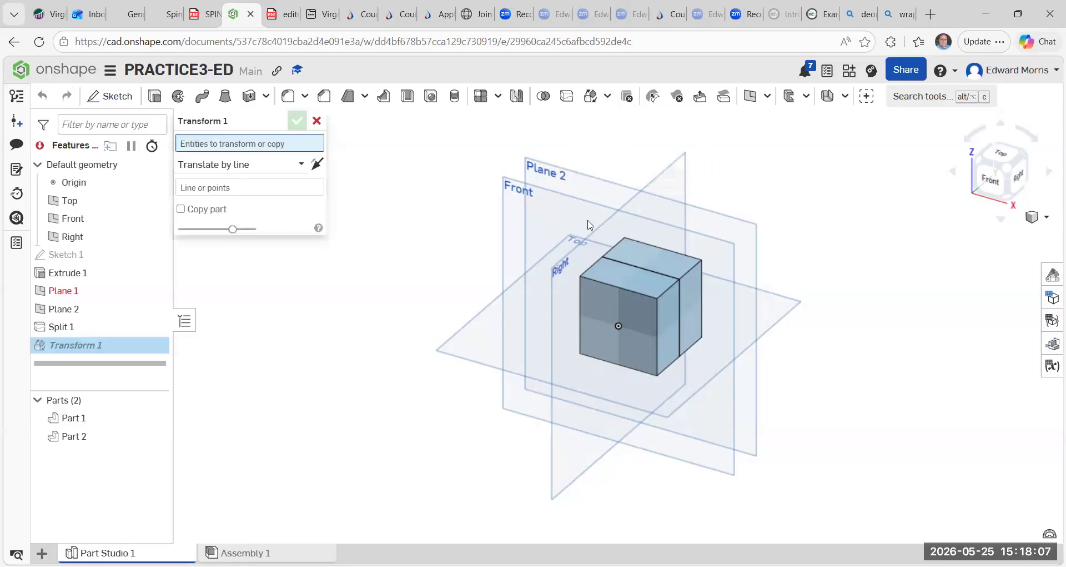
click(620, 301)
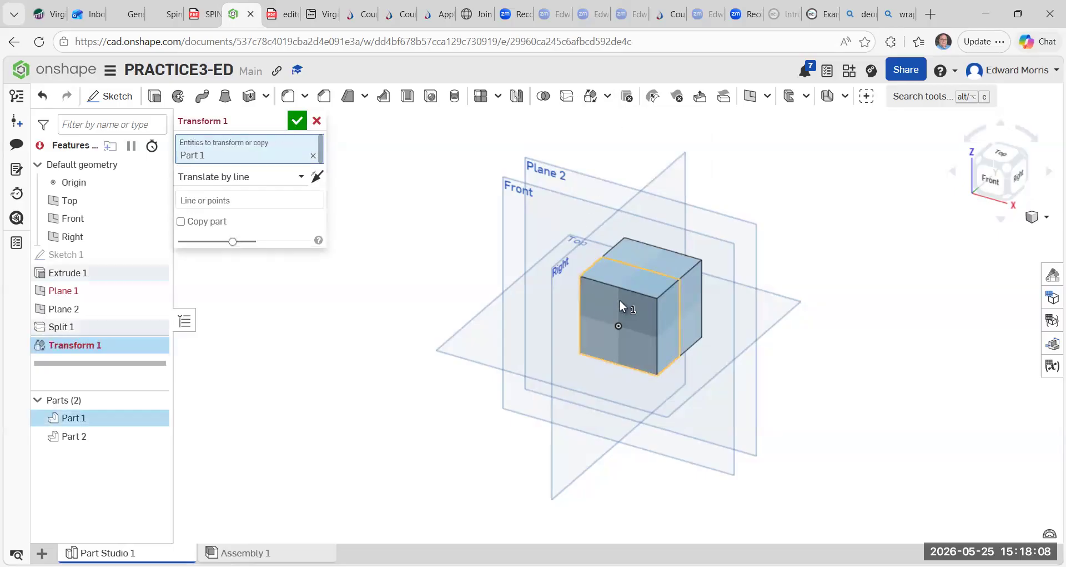
click(300, 175)
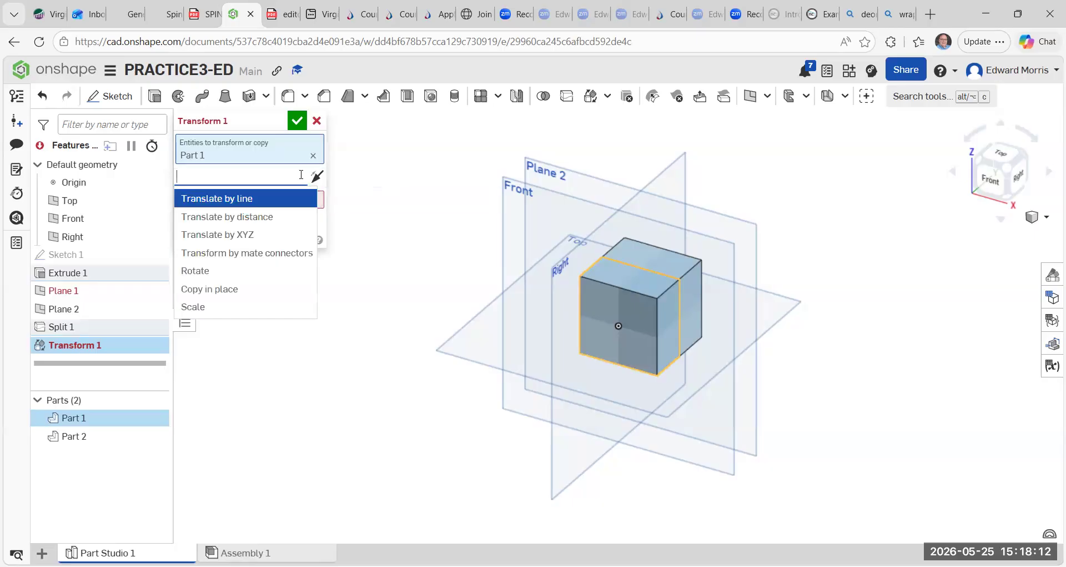
click(258, 218)
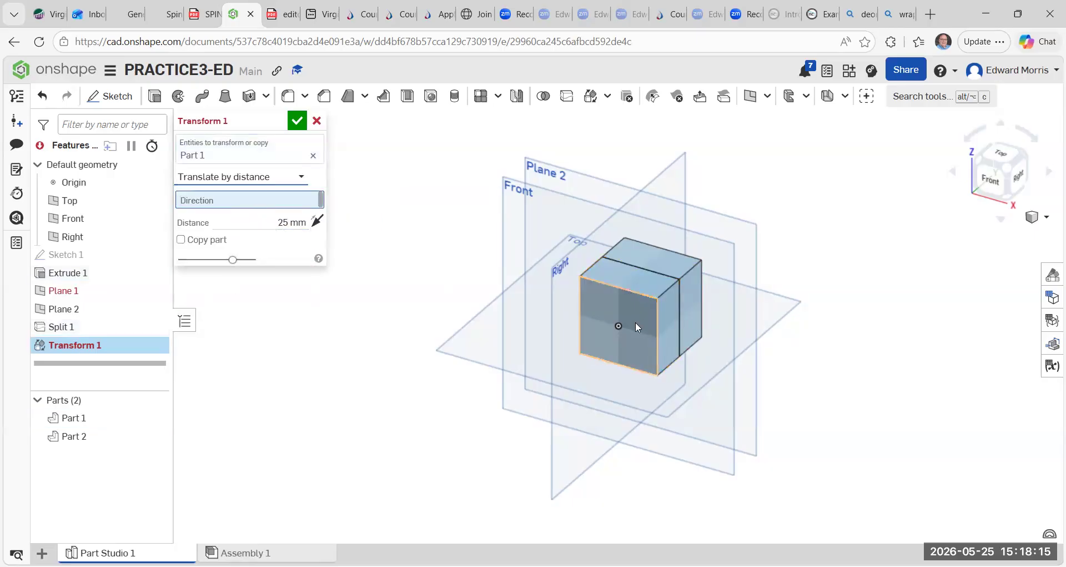
click(628, 300)
click(624, 315)
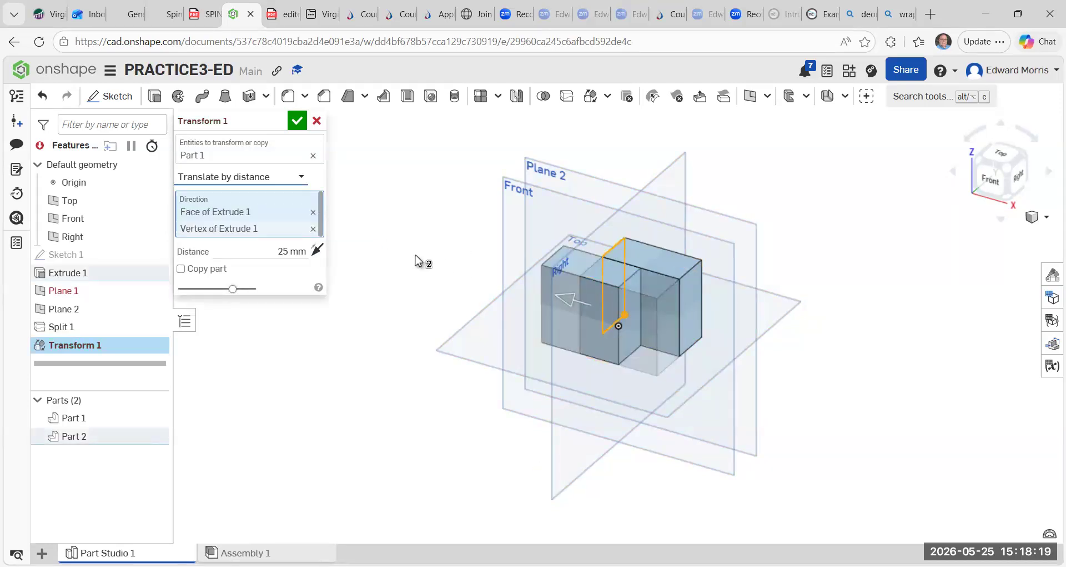
click(44, 102)
click(317, 222)
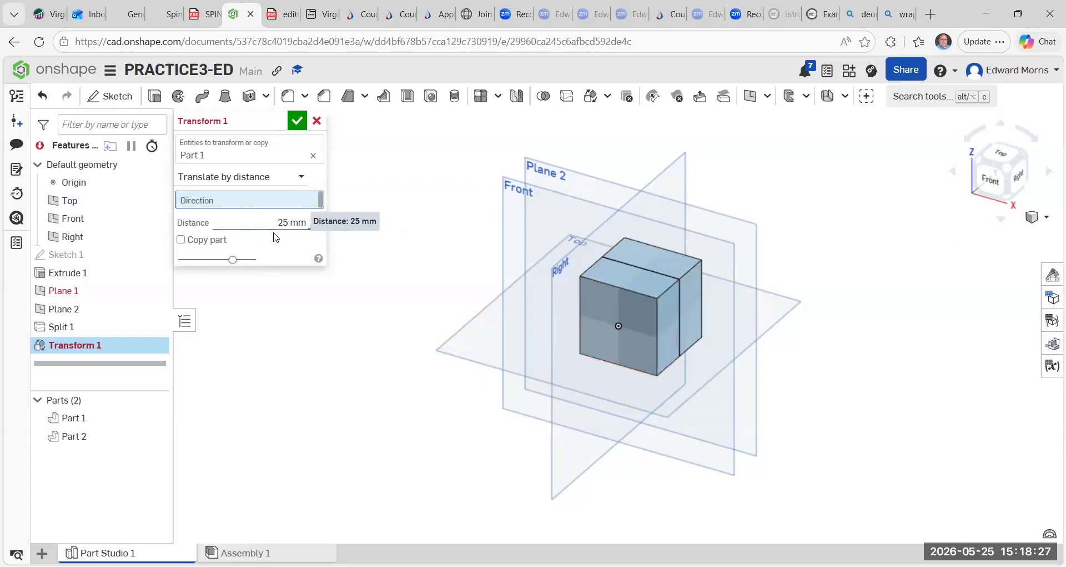
click(298, 121)
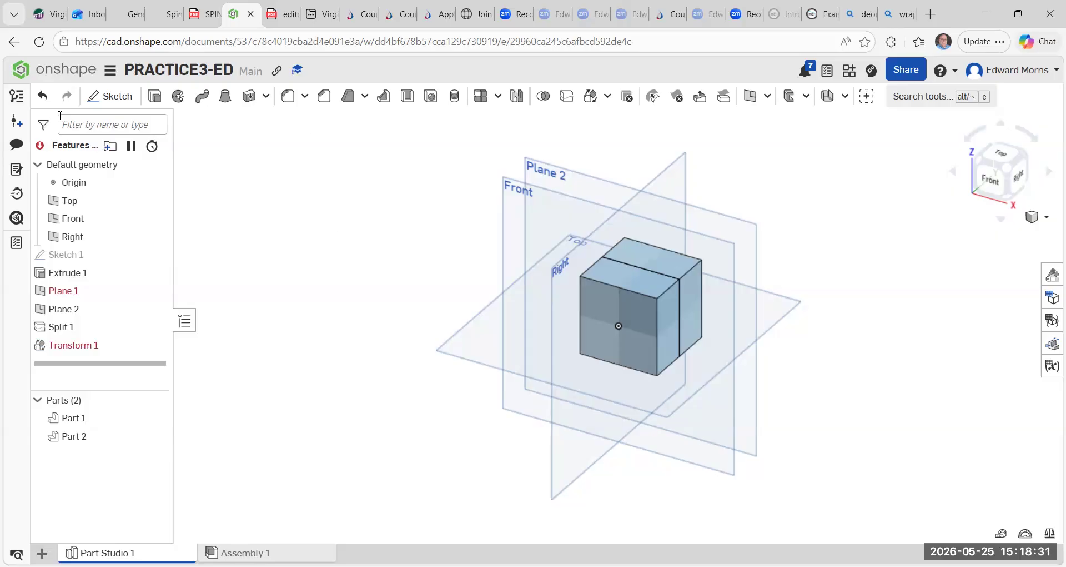
click(42, 95)
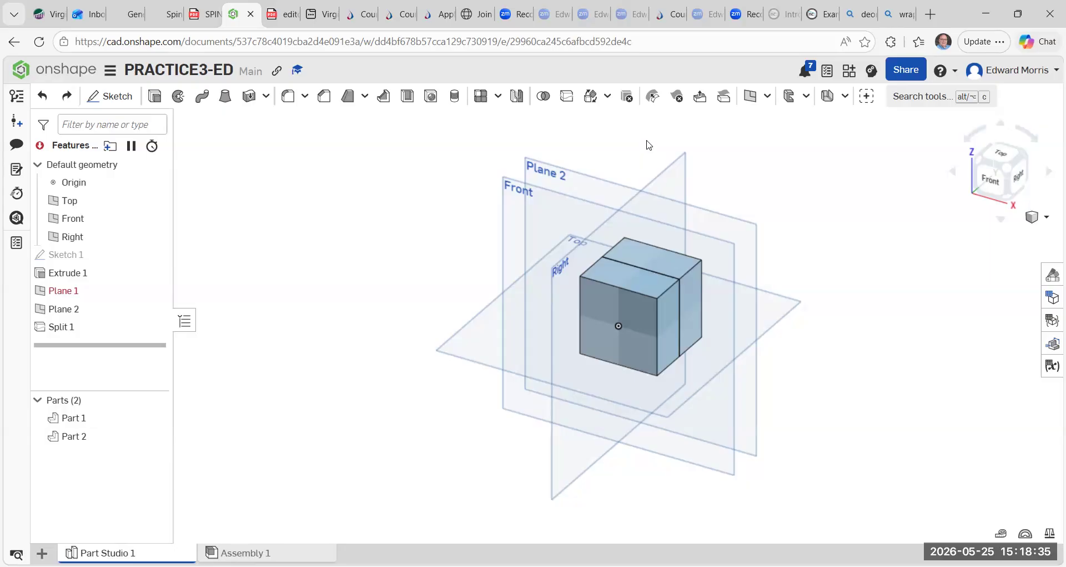
Try to translate Part 1 25 mm by distance with the direction reversed but no direction reference.
click(608, 96)
click(615, 124)
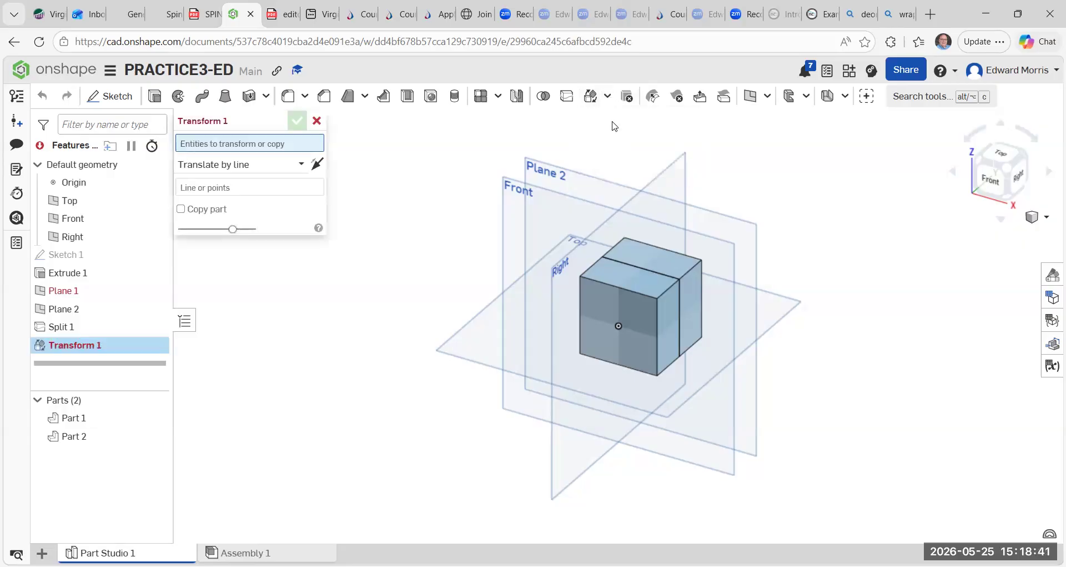
click(301, 162)
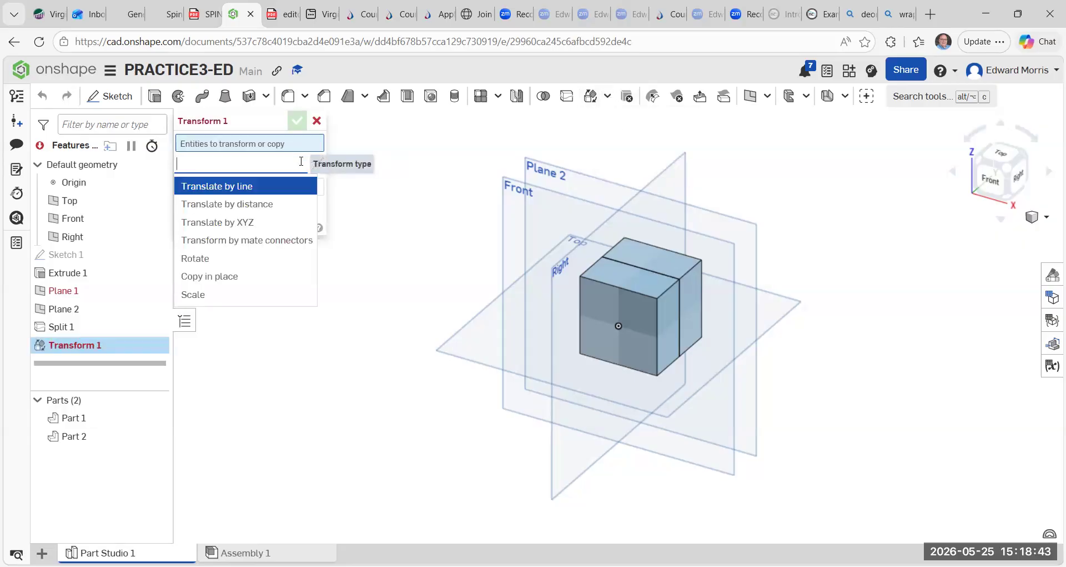
click(284, 208)
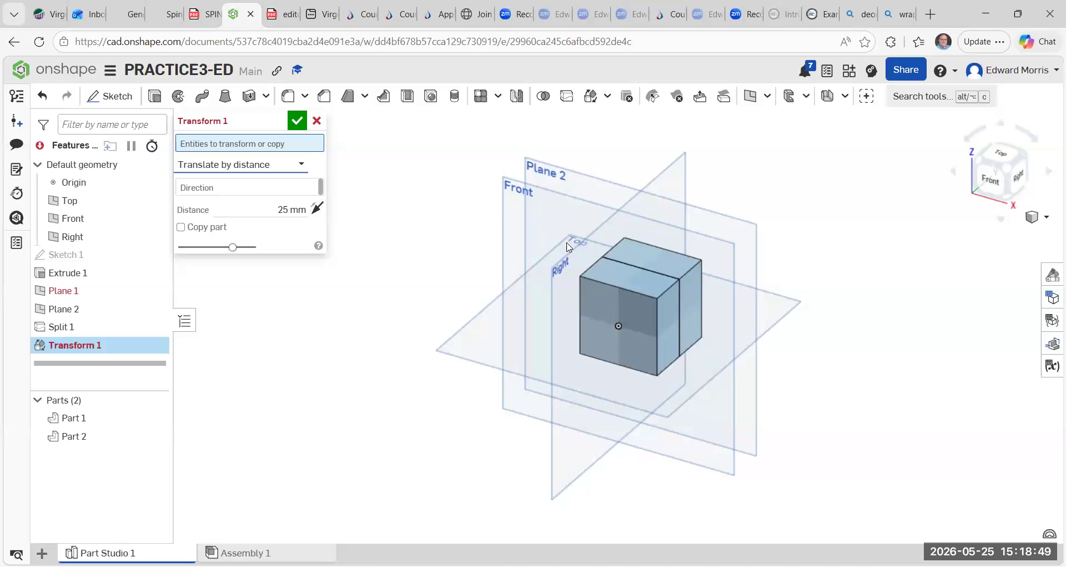
drag(567, 240, 693, 394)
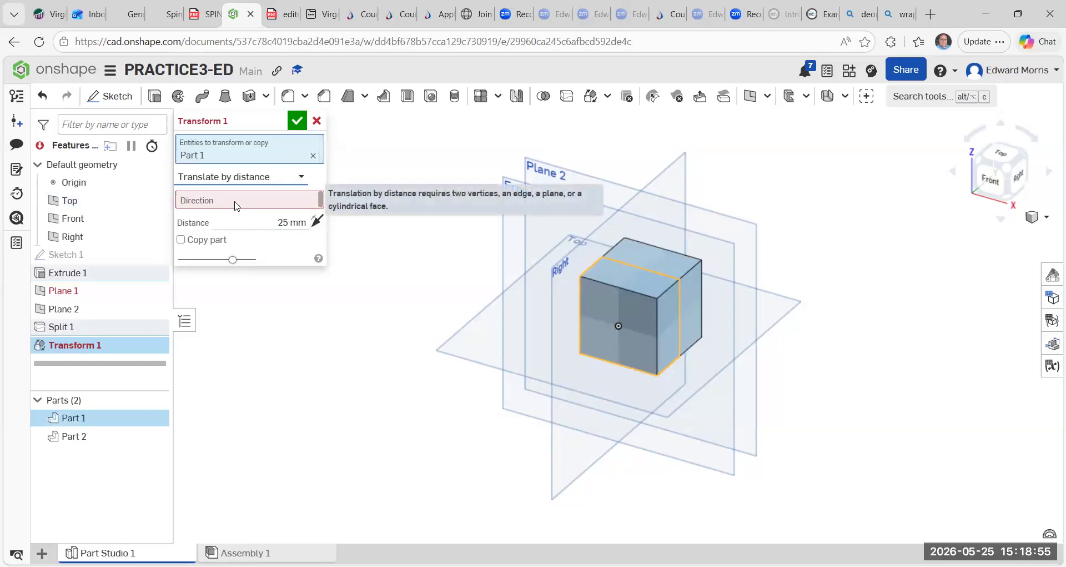
click(319, 223)
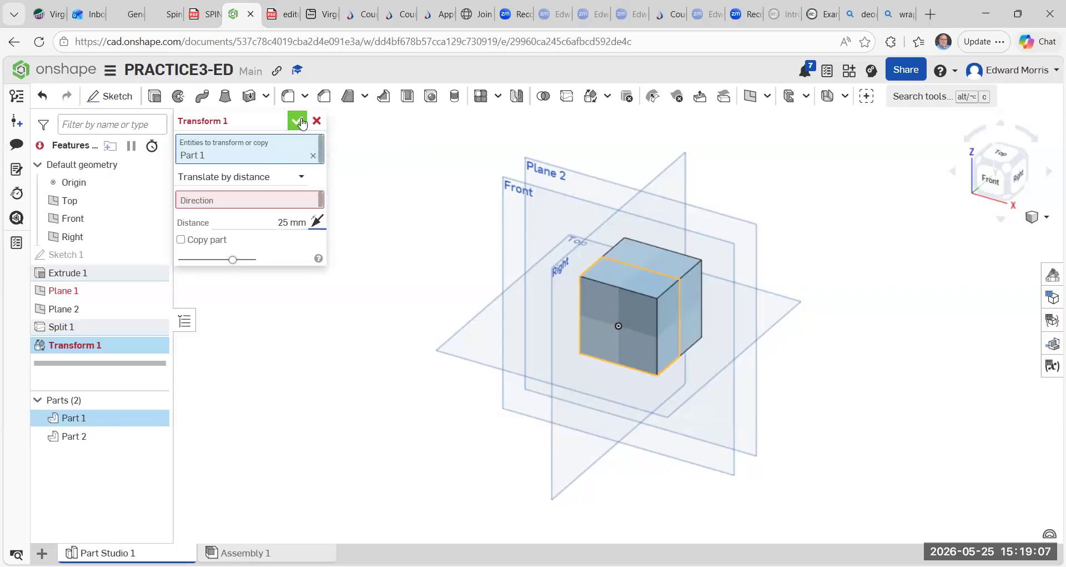
click(299, 120)
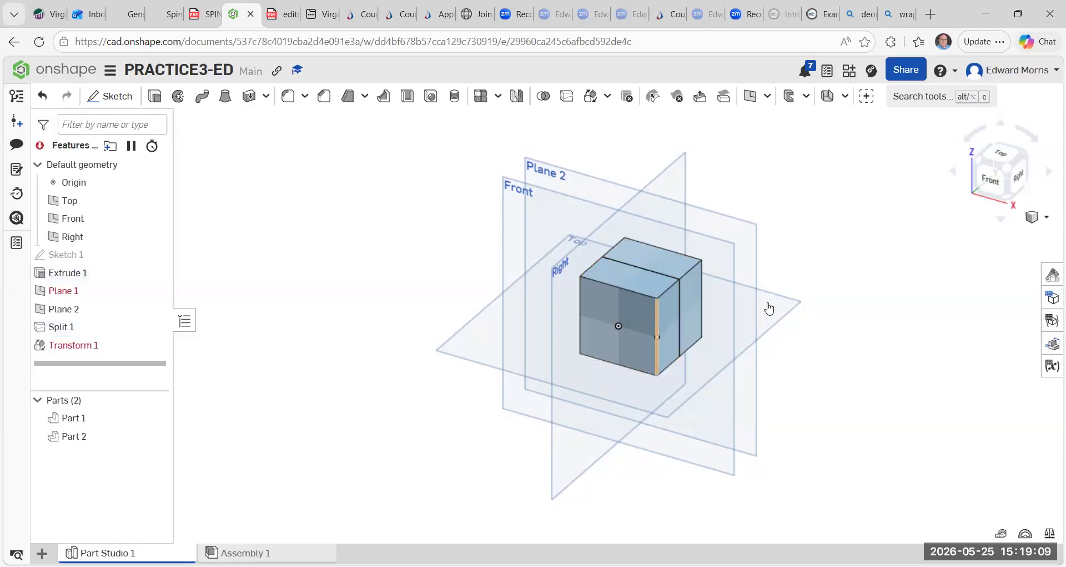
Check the block from the right view, then delete the failed Transform 1 feature.
click(1021, 182)
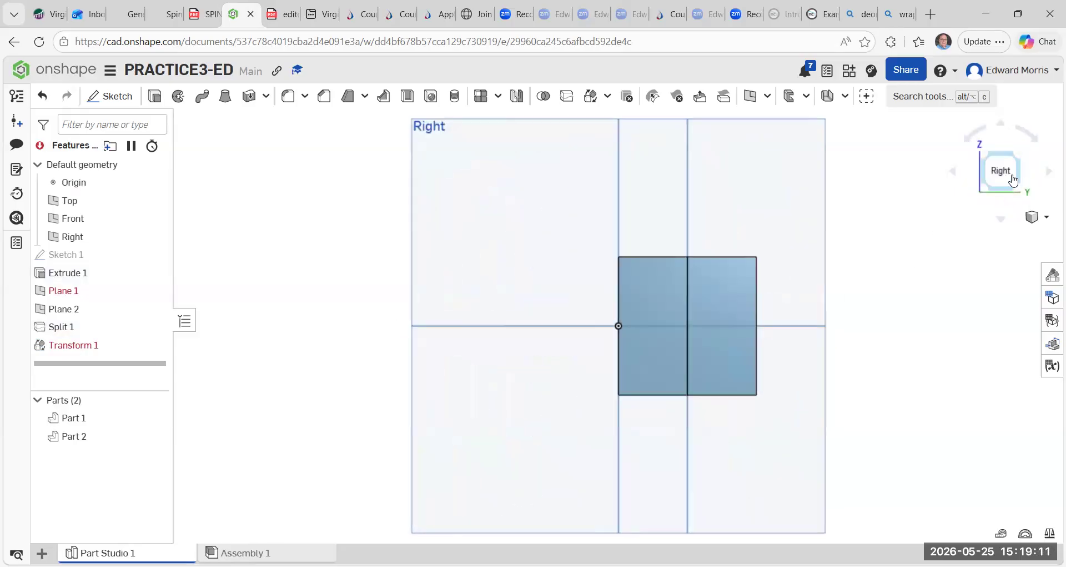
click(985, 163)
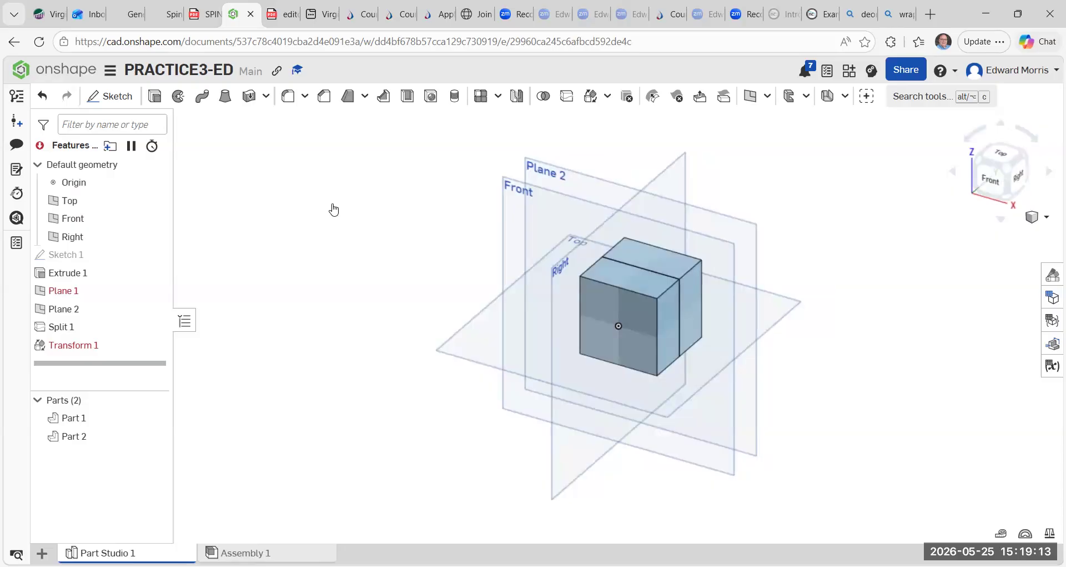
right_click(88, 346)
click(161, 487)
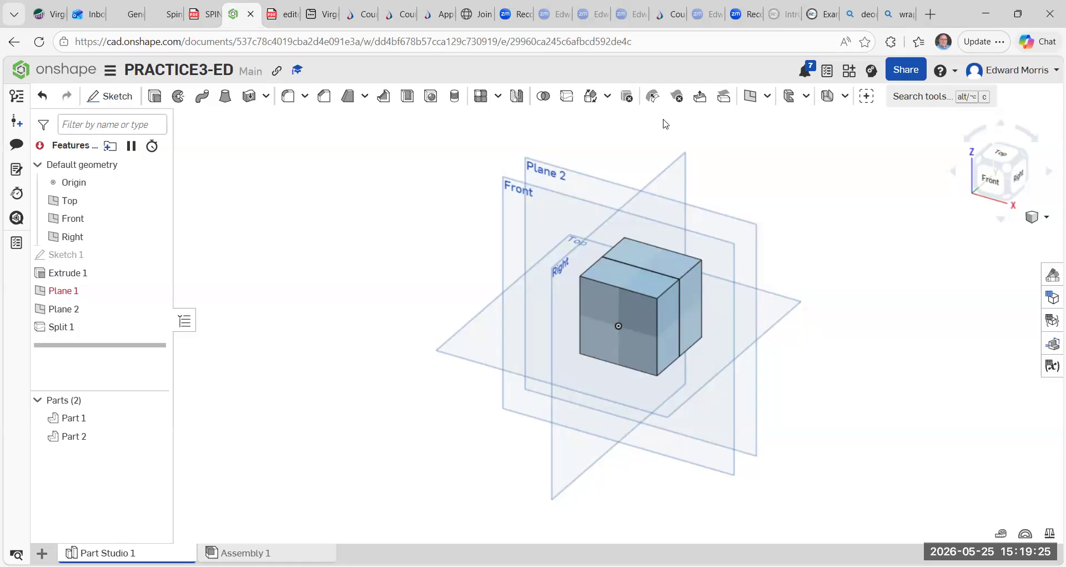
Try translating Part 1 by distance along the Right plane direction, then cancel the transform.
click(607, 96)
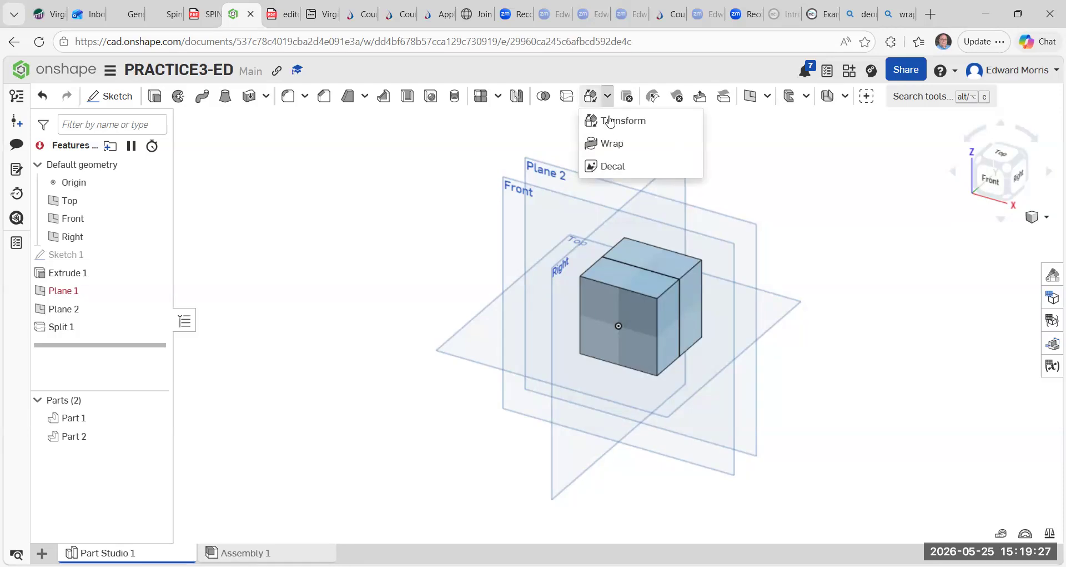
click(601, 119)
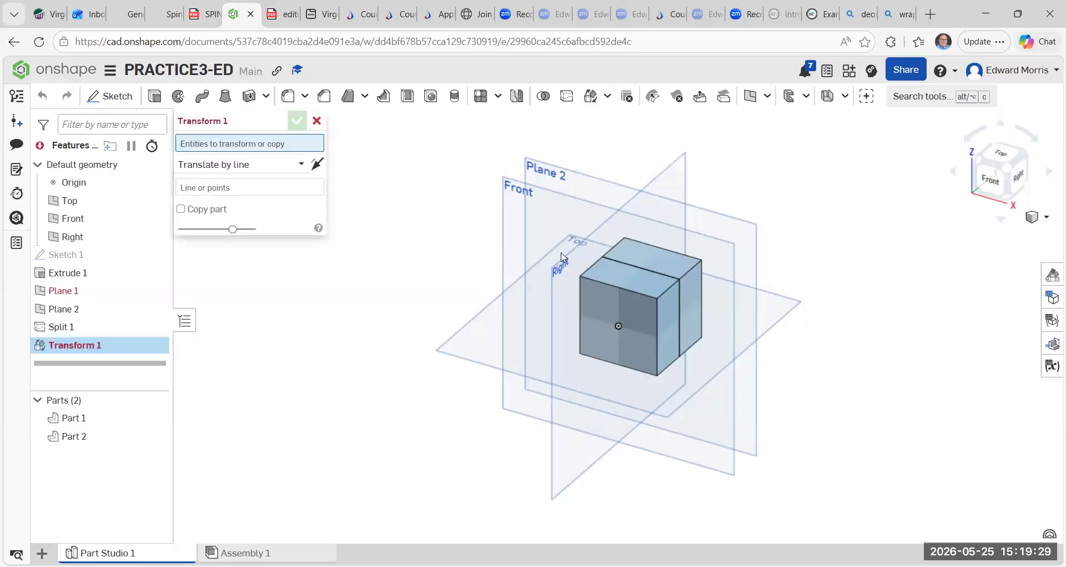
drag(550, 242, 692, 398)
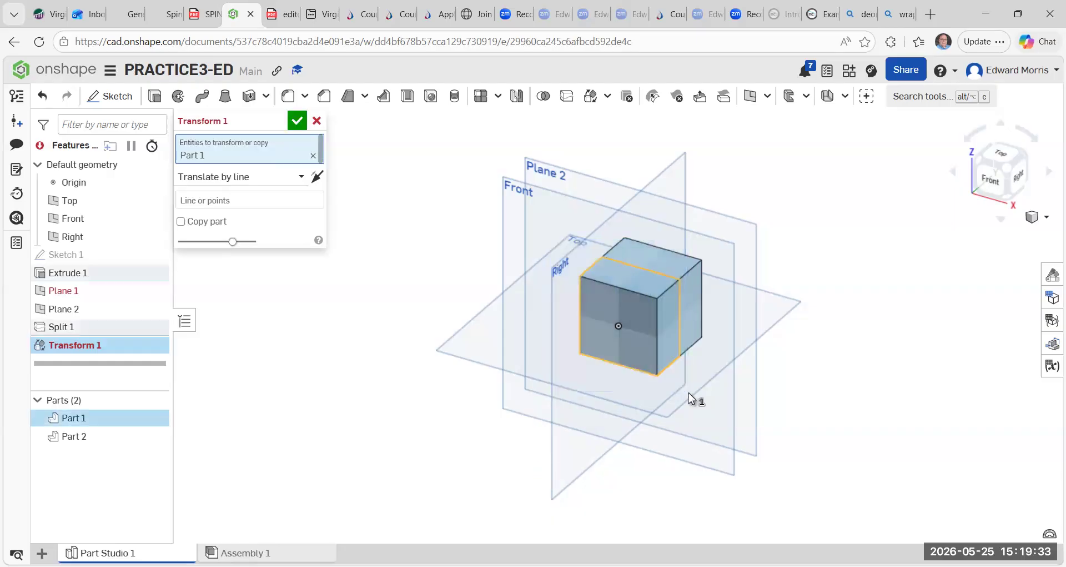
click(294, 177)
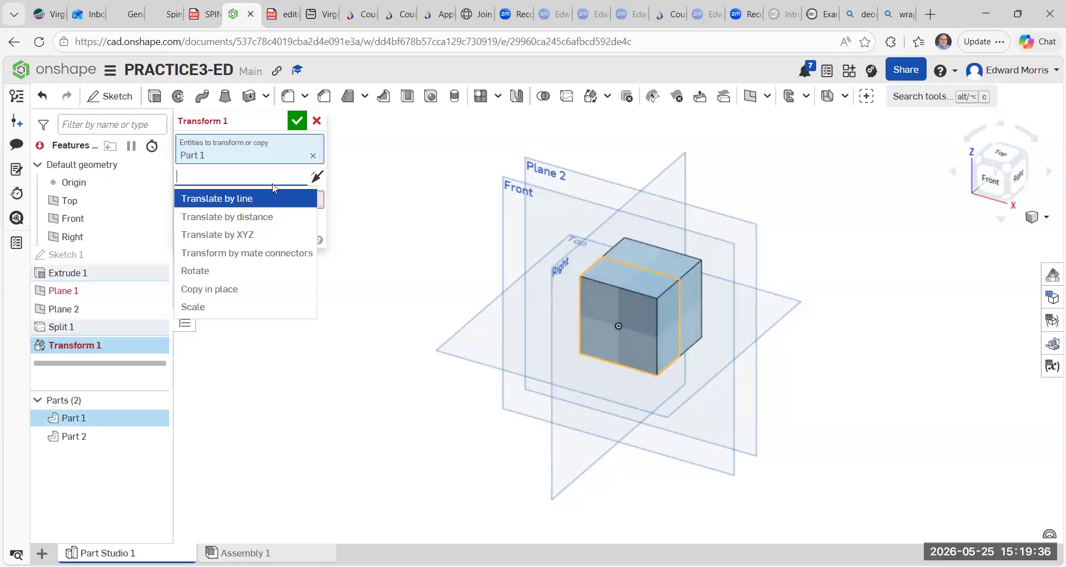
click(243, 217)
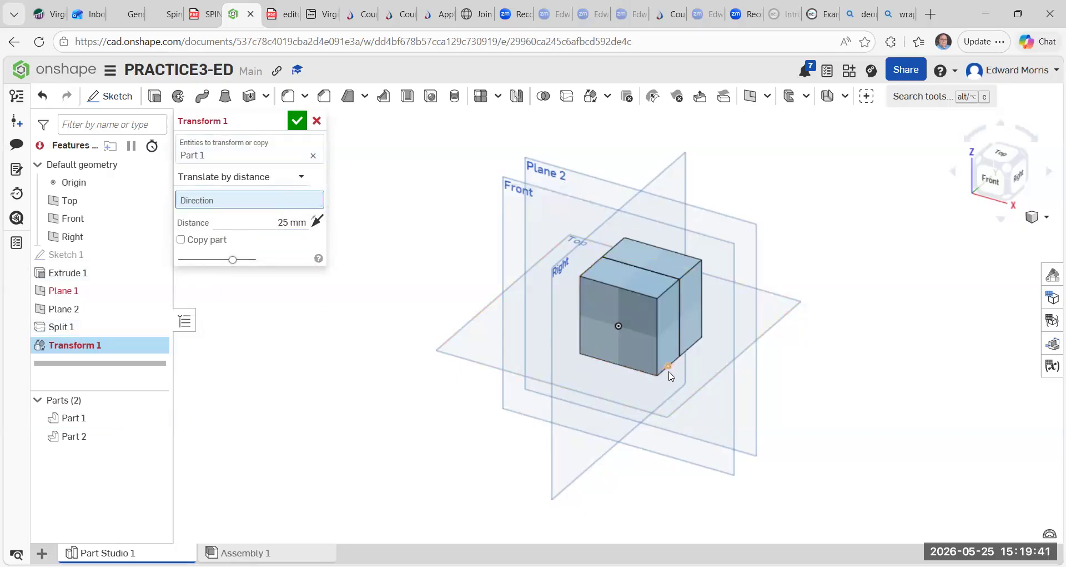
click(619, 327)
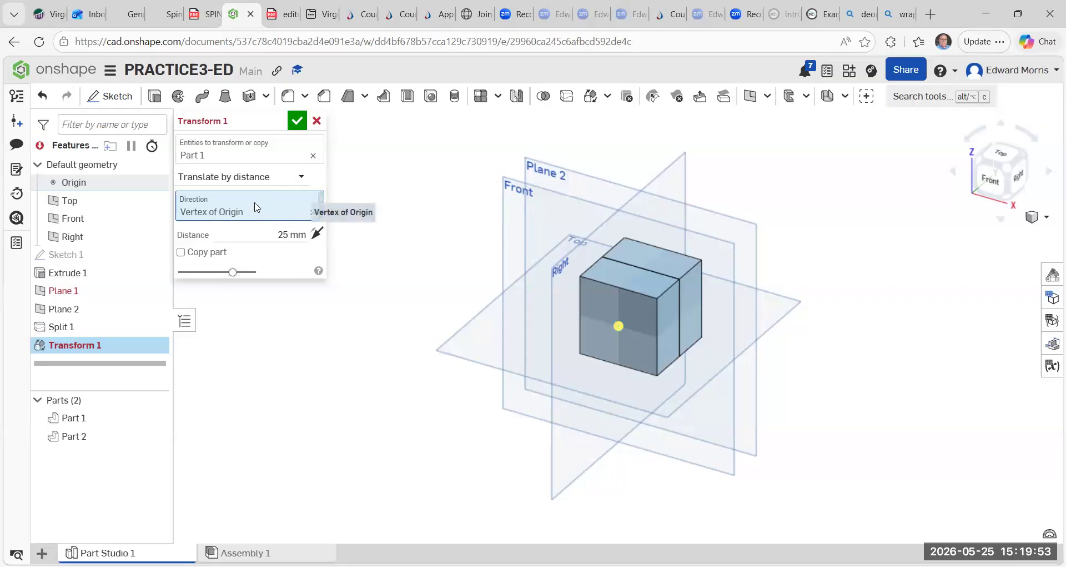
click(656, 381)
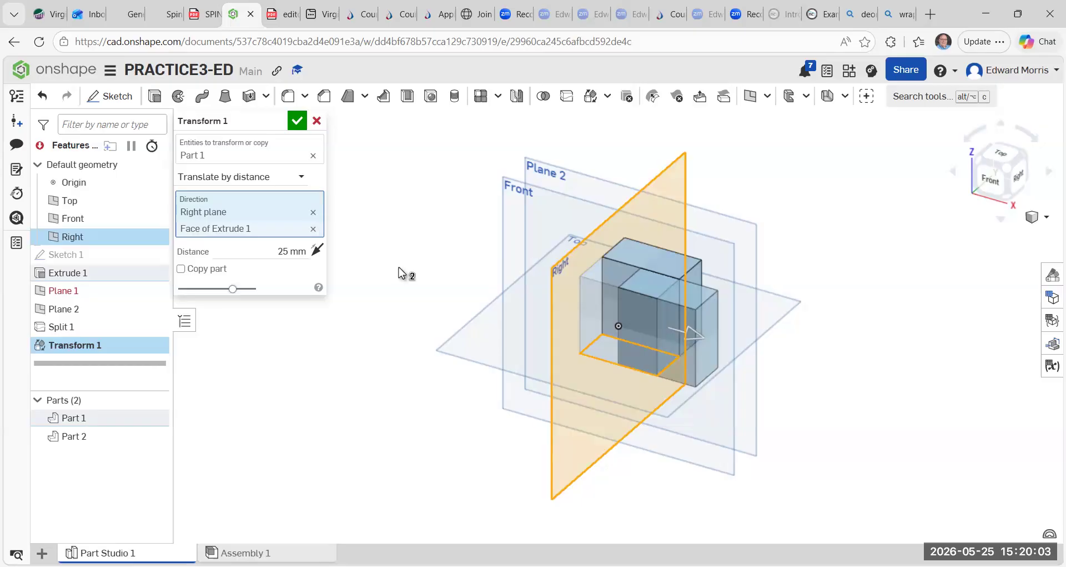
click(317, 122)
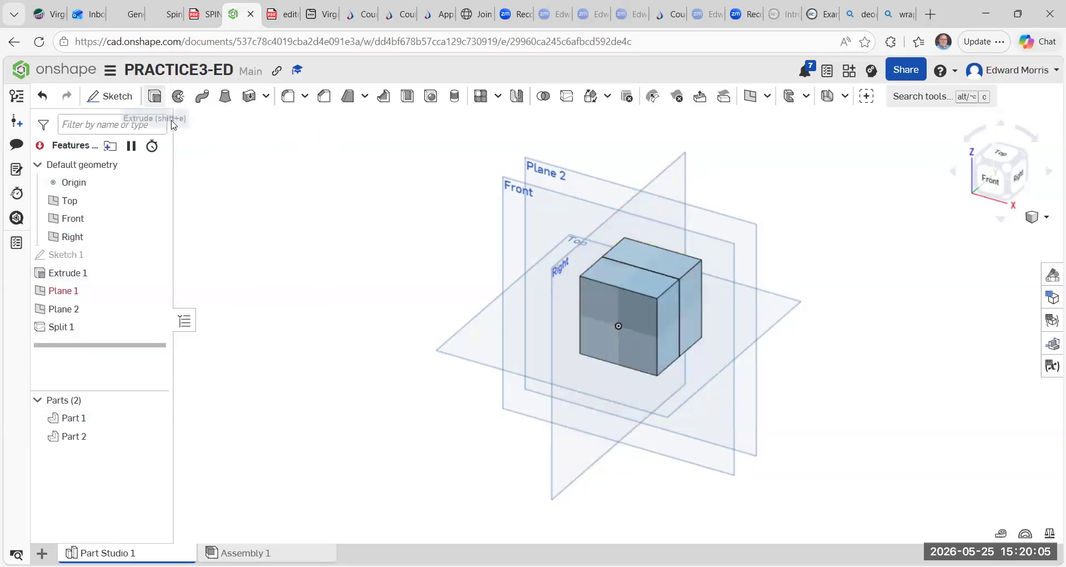
Translate Part 1 by 25 mm along the Front plane direction, moving it out in front of the other part.
click(593, 98)
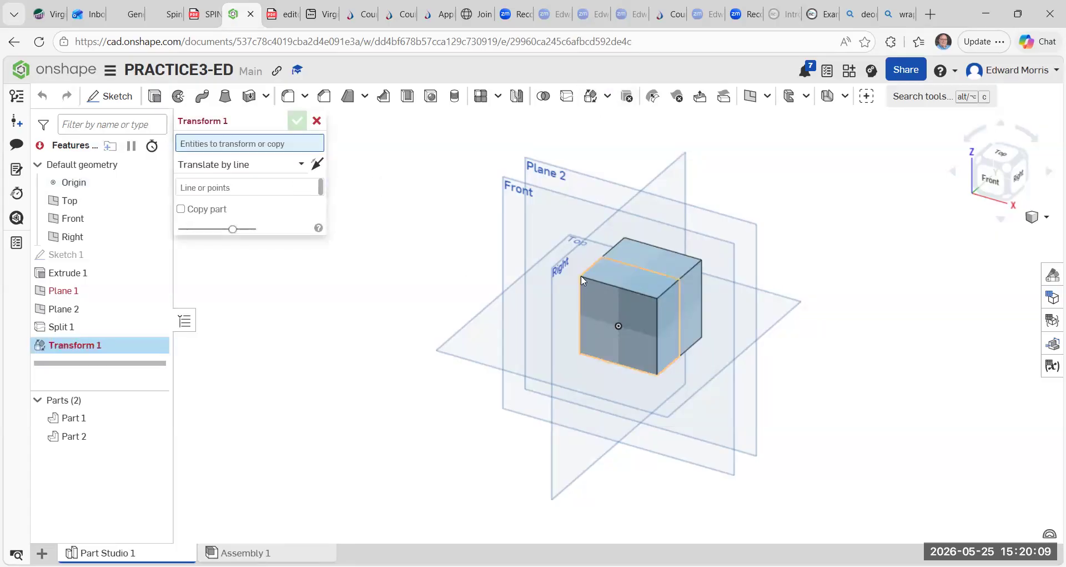
click(607, 281)
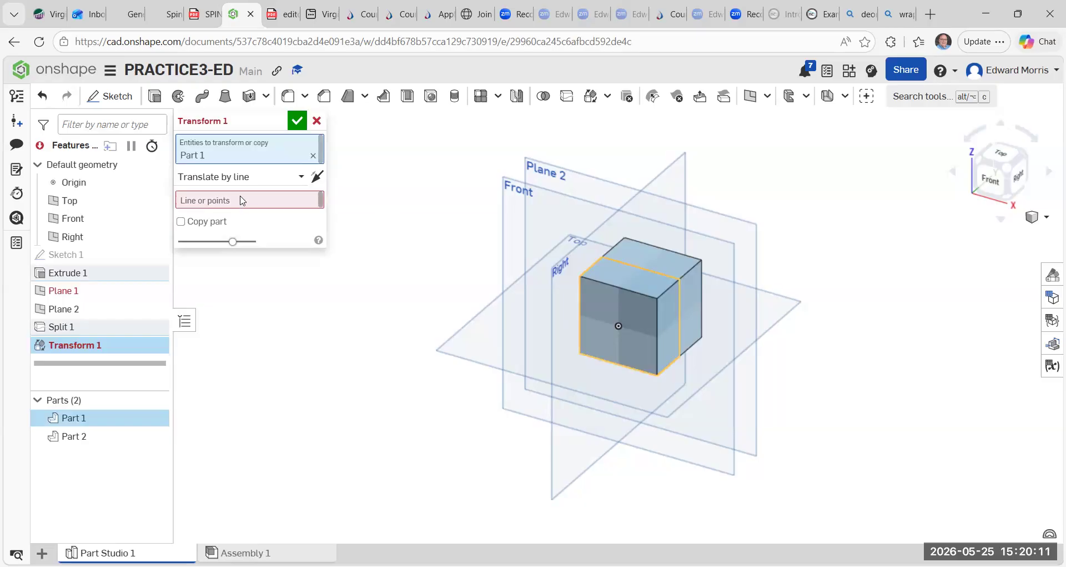
click(305, 177)
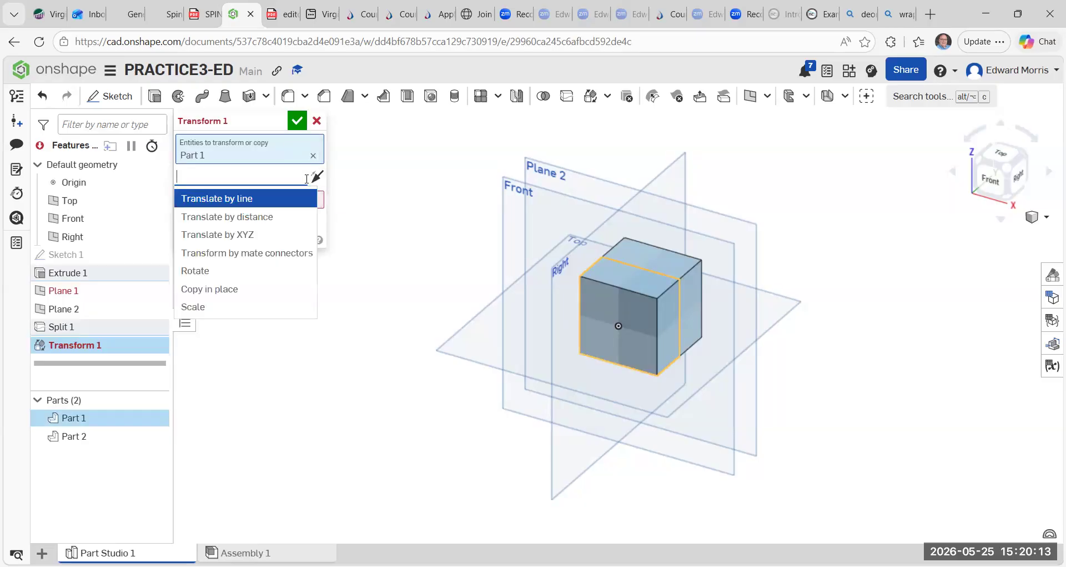
click(264, 217)
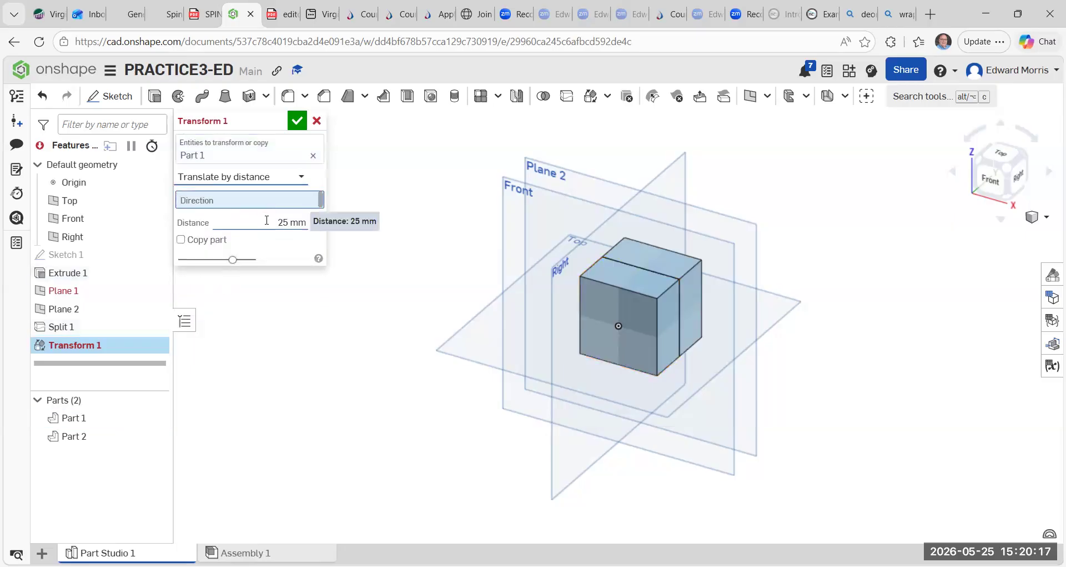
click(319, 222)
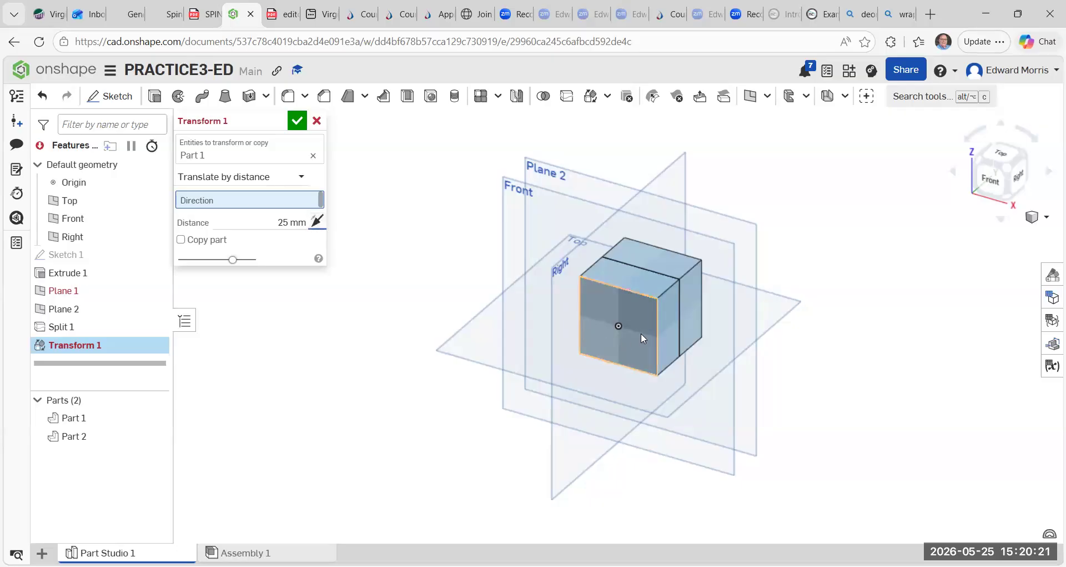
drag(644, 330, 613, 351)
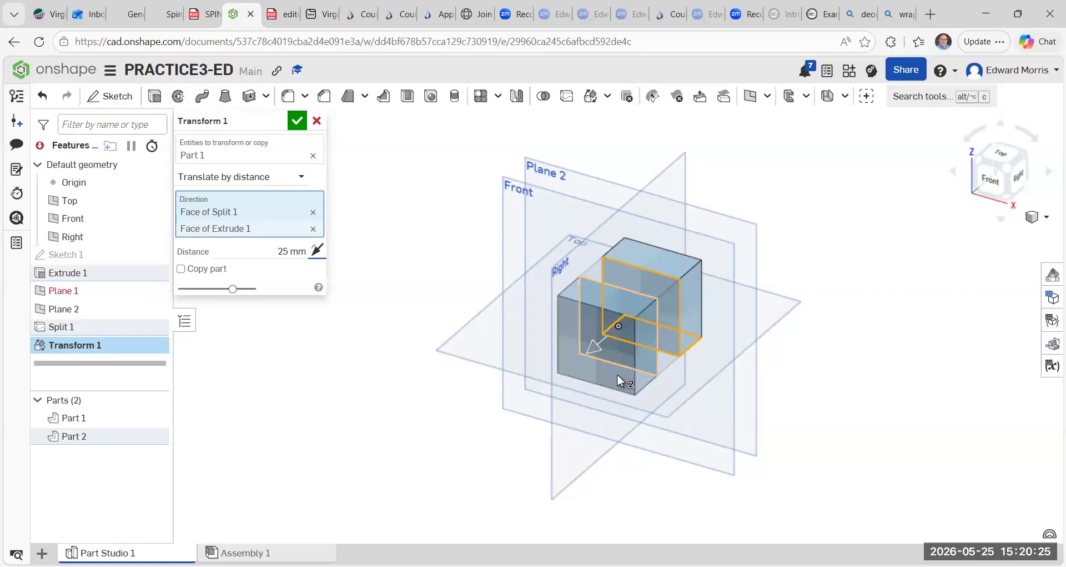
drag(600, 356, 613, 374)
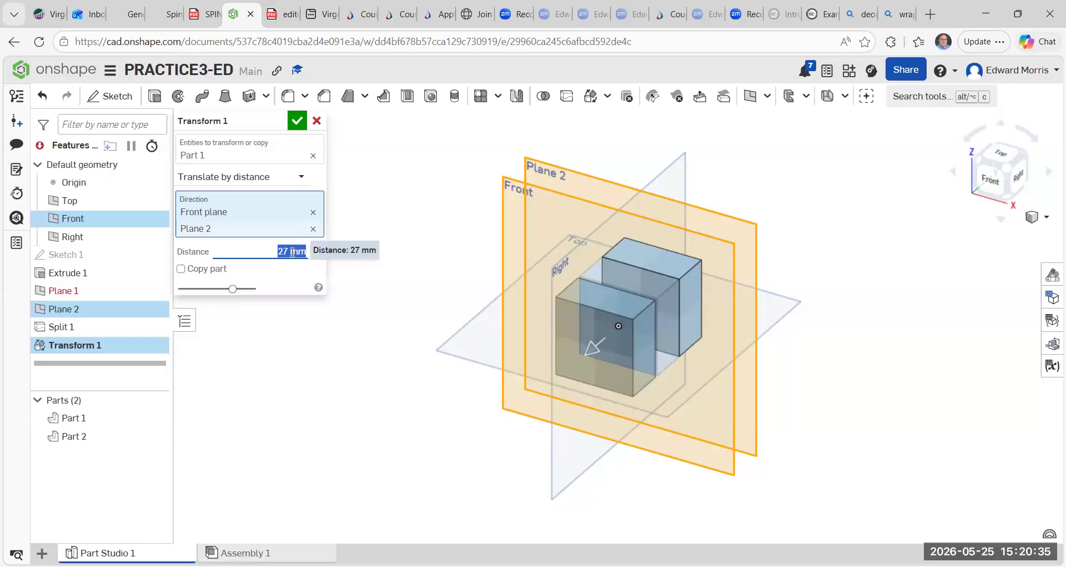
click(291, 251)
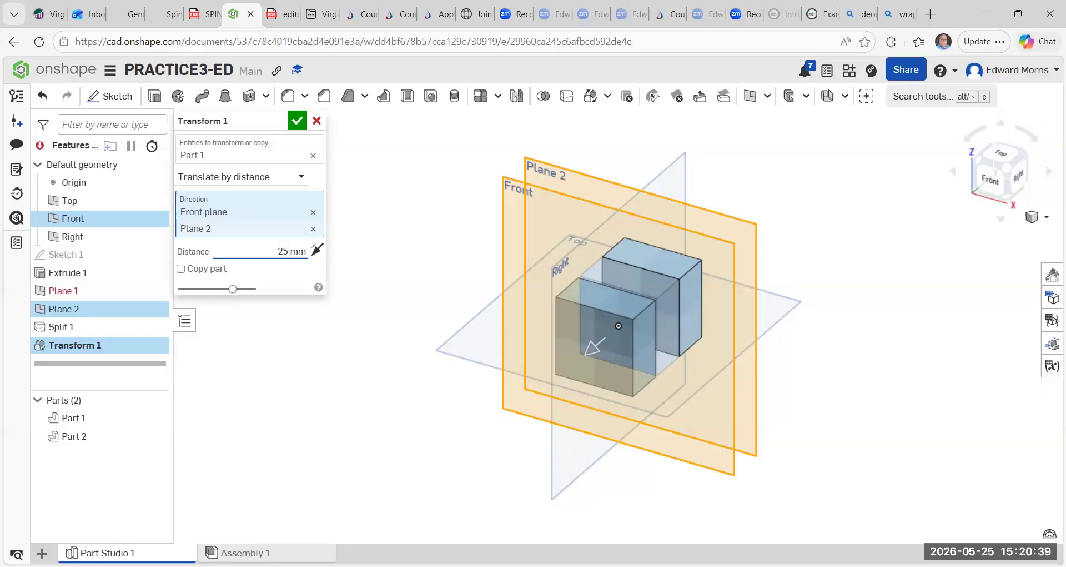
click(298, 121)
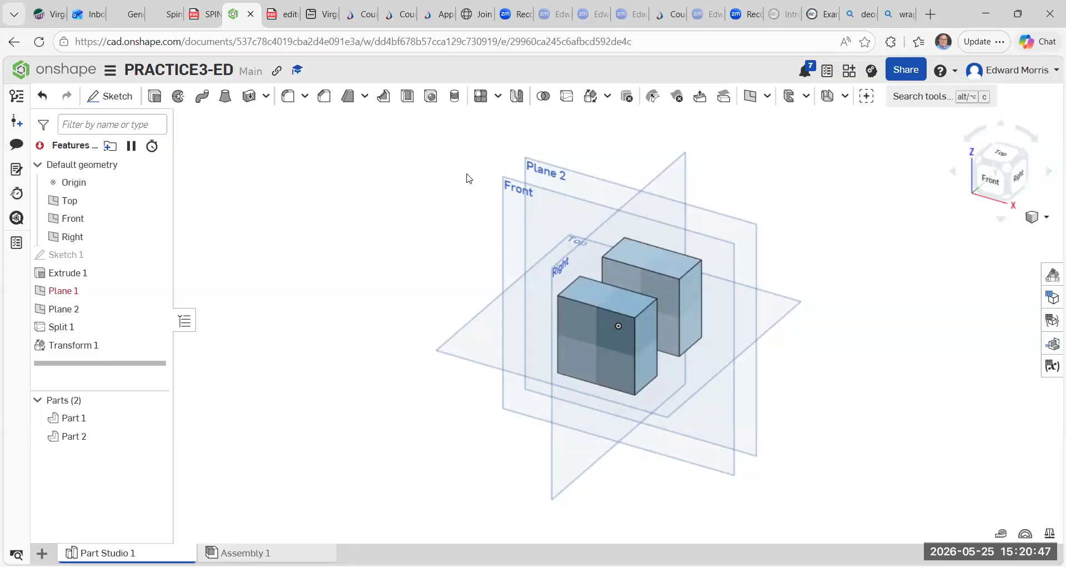
Delete the rear block, Part 2, with a Delete part feature.
click(607, 96)
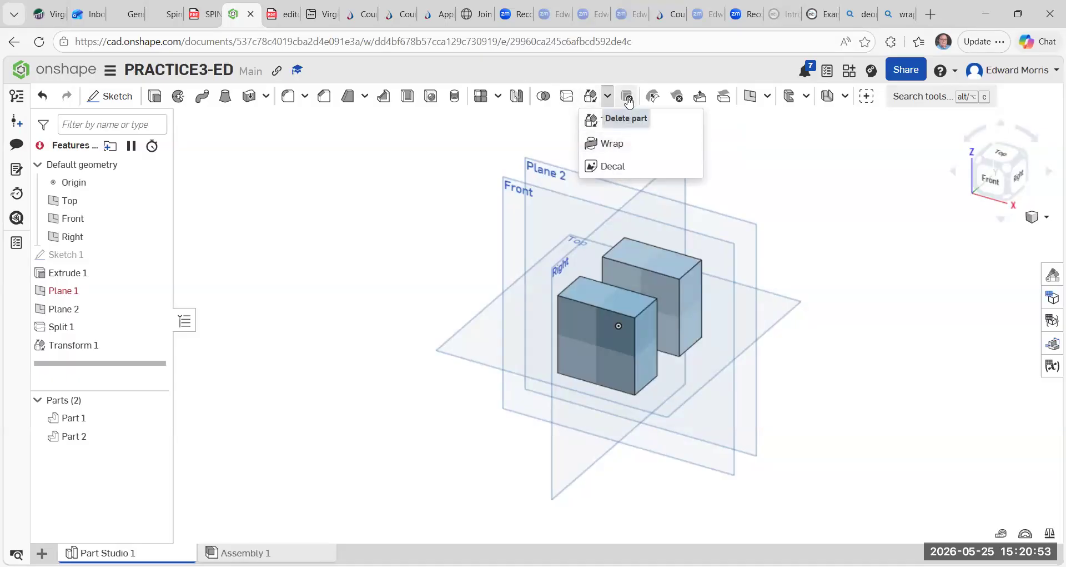
click(488, 155)
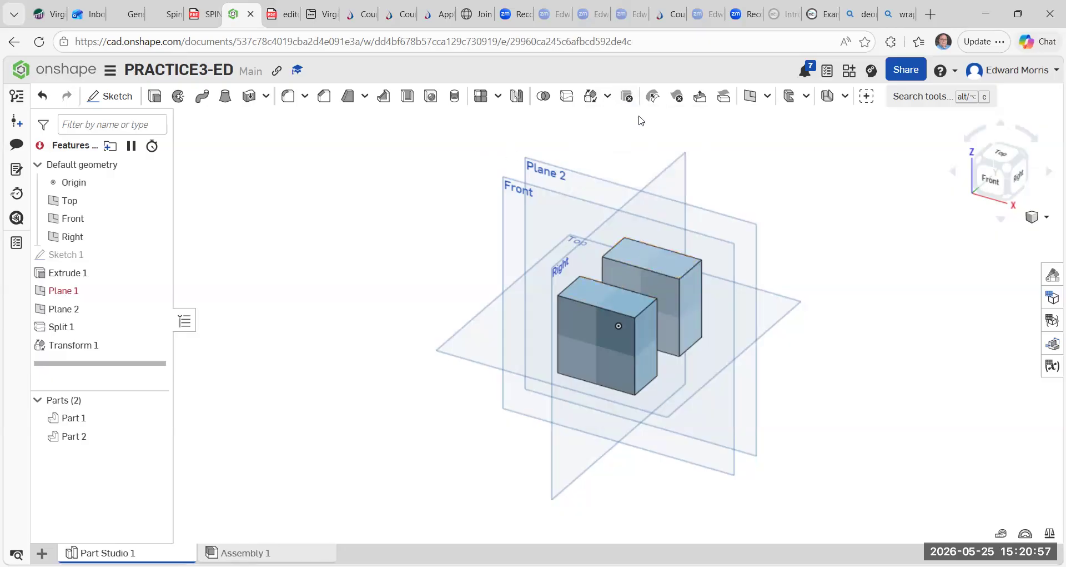
click(627, 96)
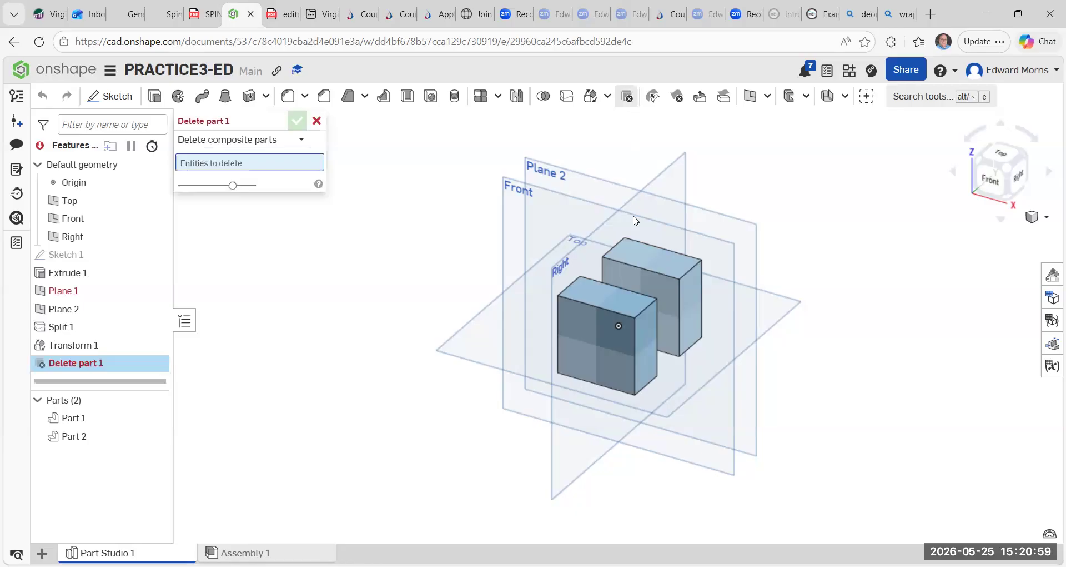
click(637, 256)
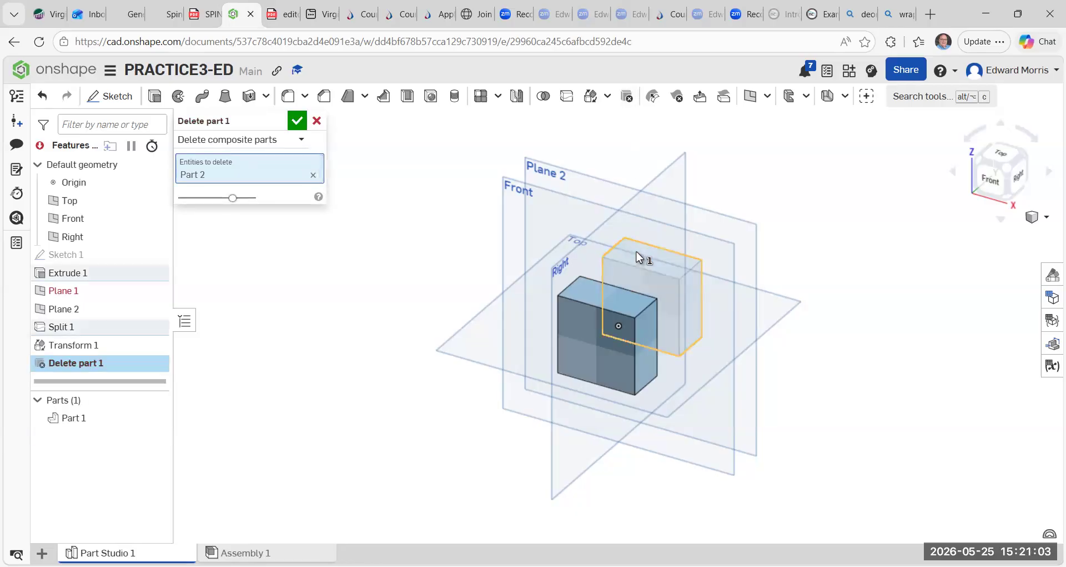
right_click(608, 310)
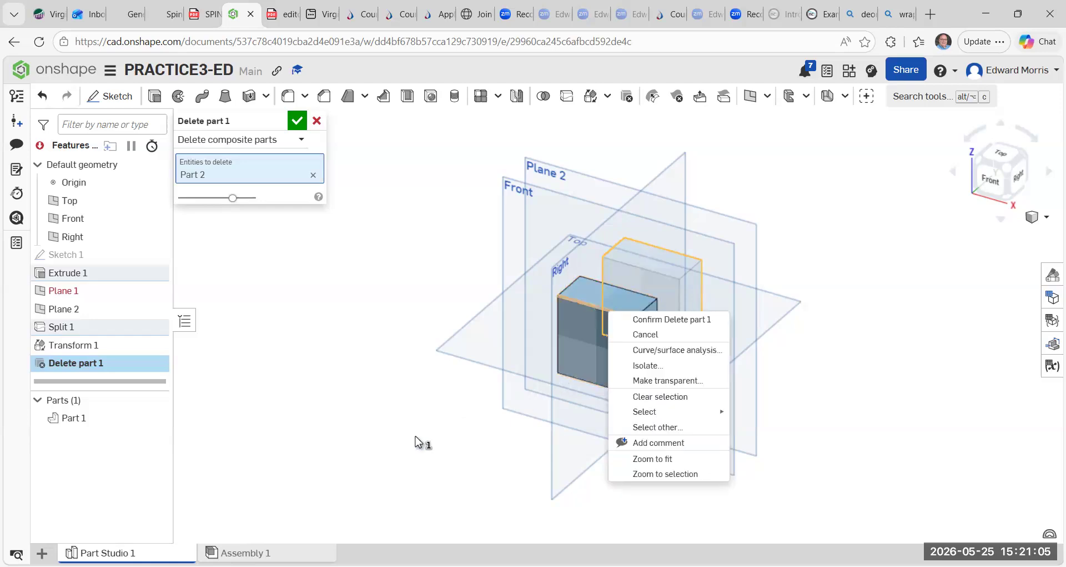
right_click(559, 326)
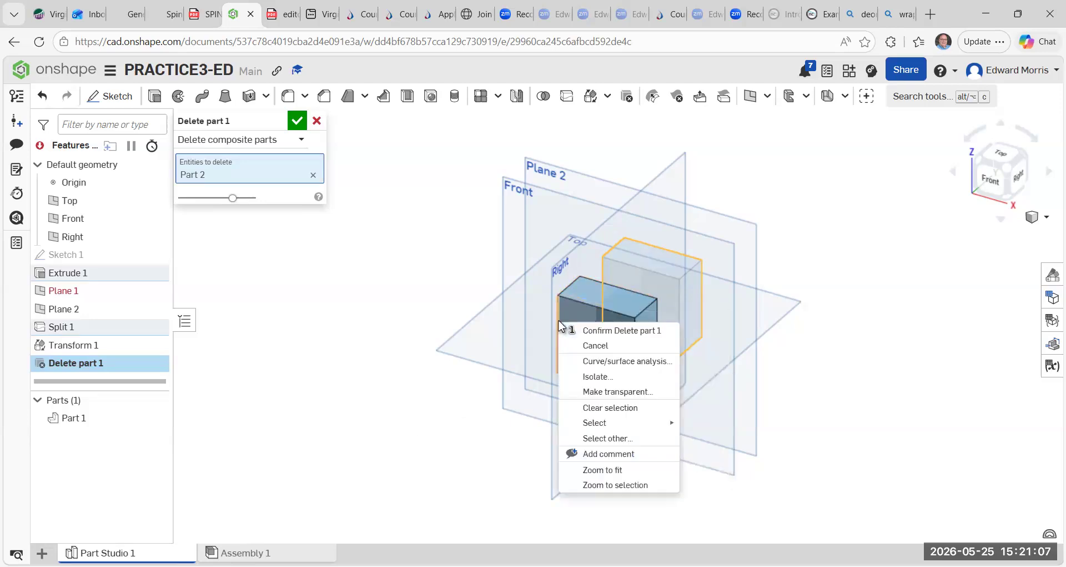
right_click(575, 300)
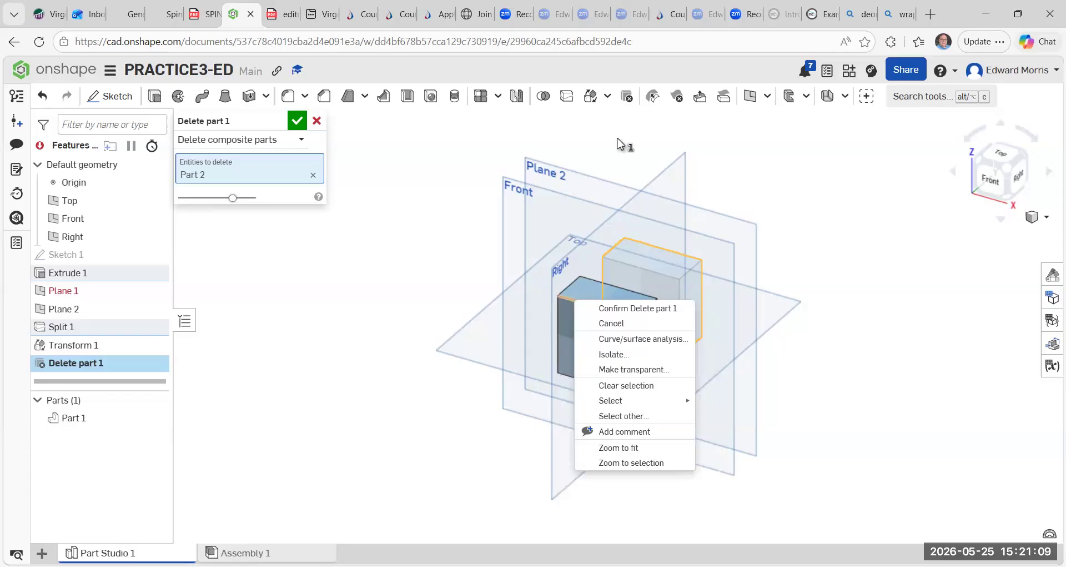
click(296, 121)
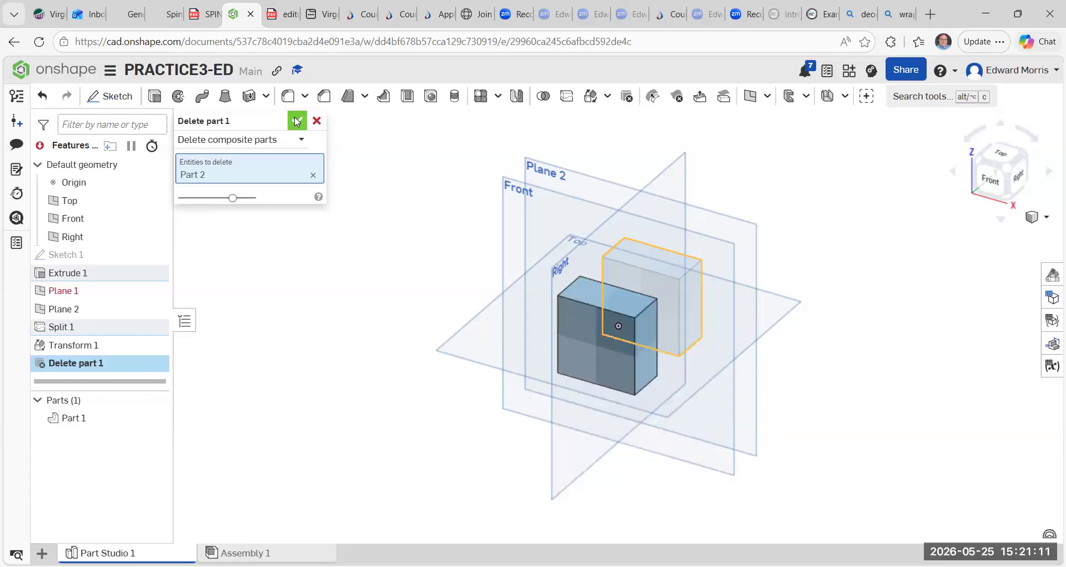
click(294, 126)
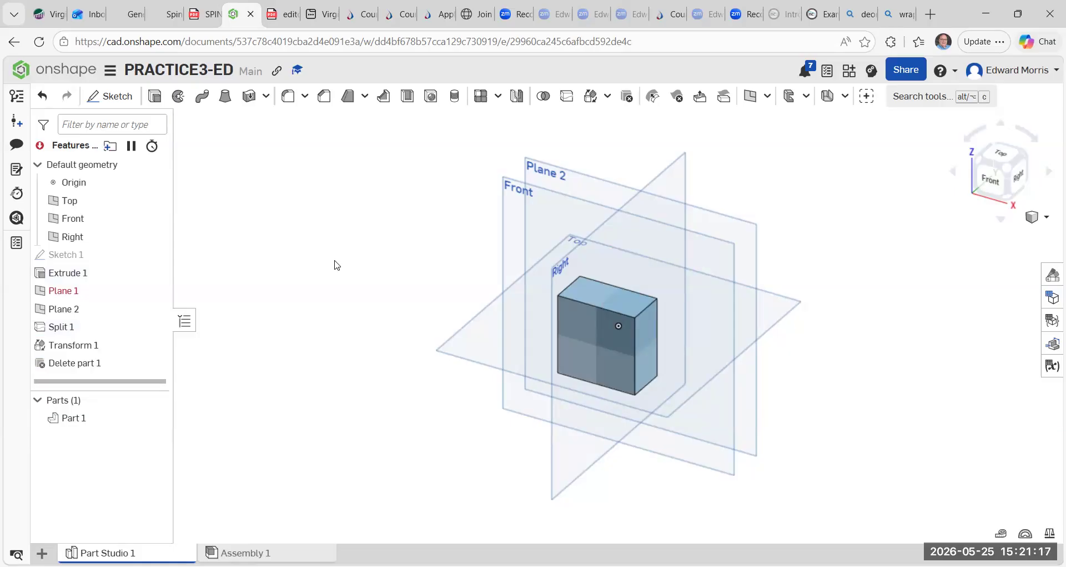
click(569, 97)
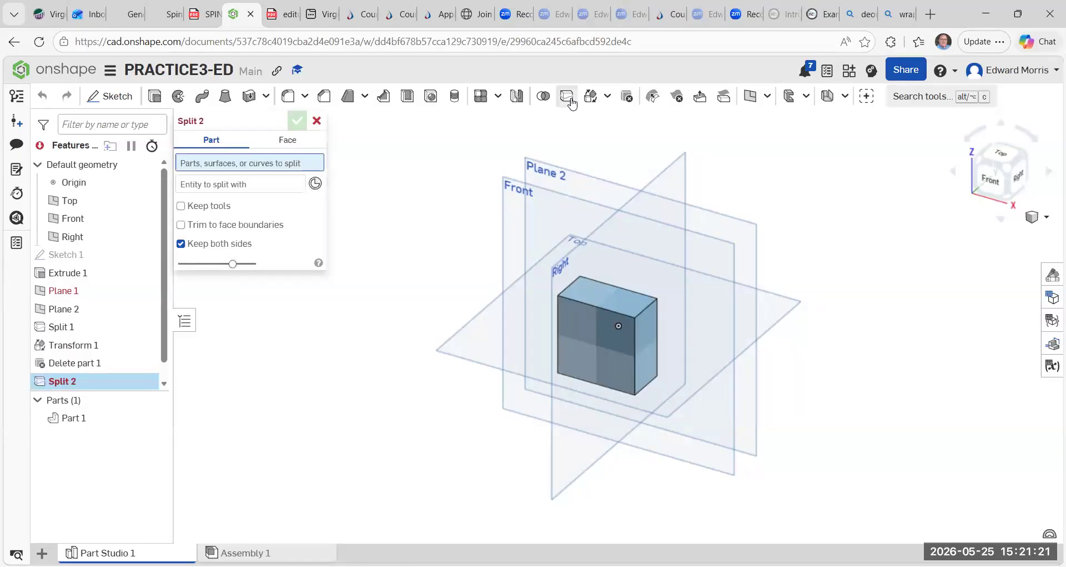
click(608, 96)
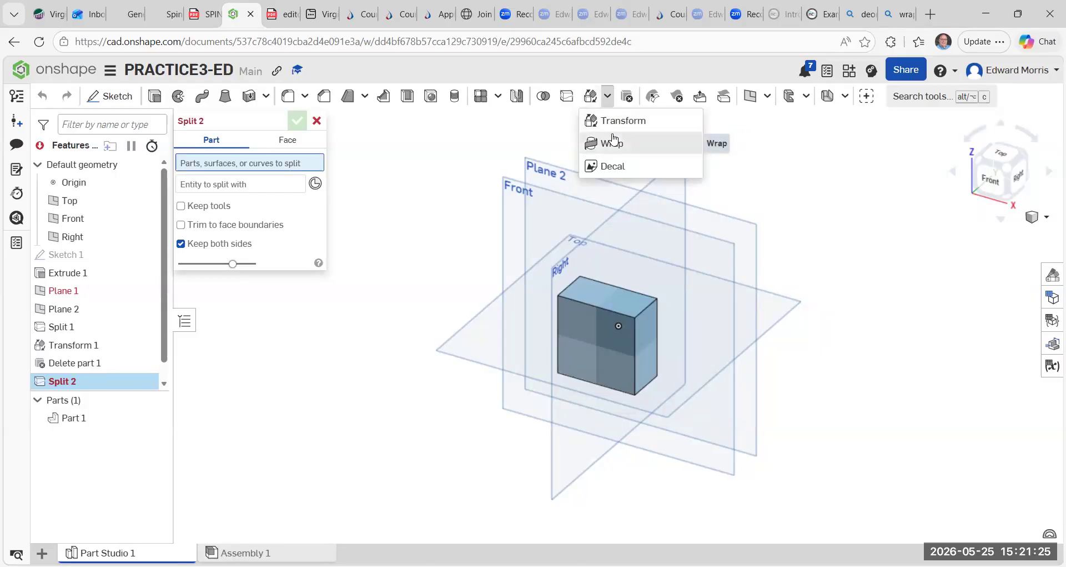
click(468, 195)
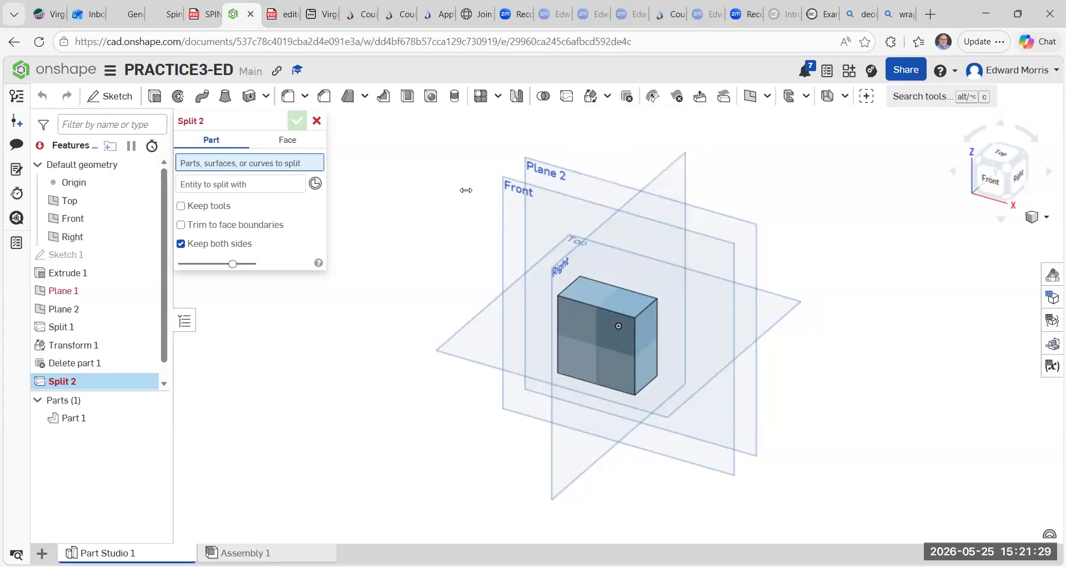
click(317, 120)
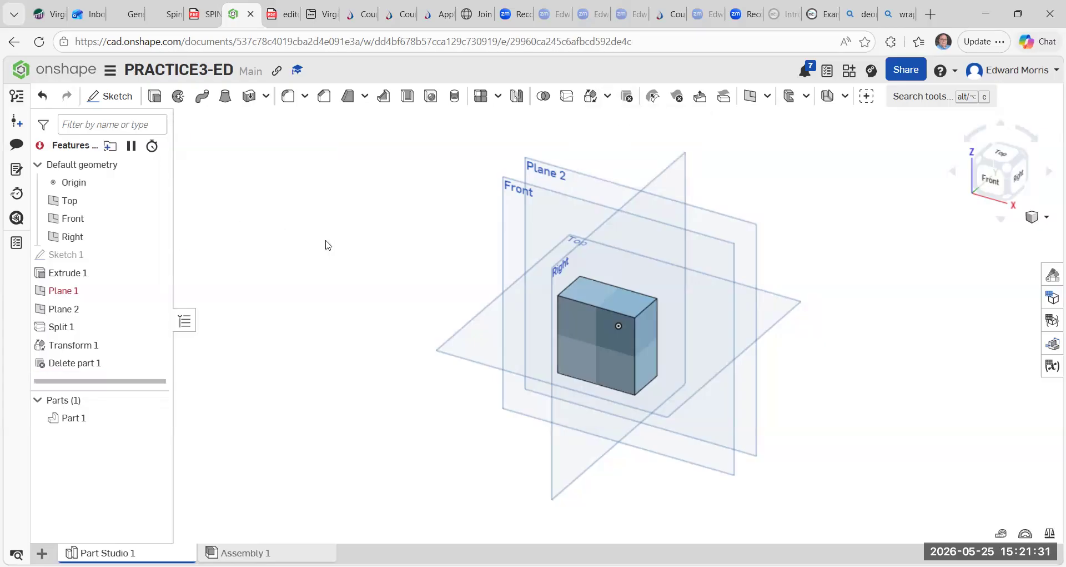
Undo the Delete part feature to restore Part 2.
click(41, 98)
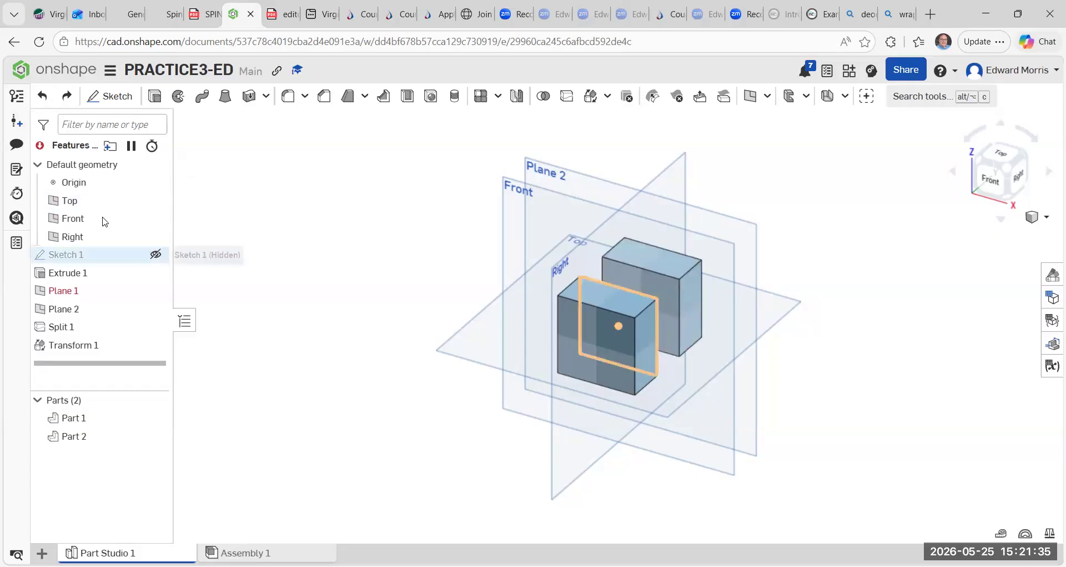
Hide the Top, Front and Right default planes and Plane 2.
click(157, 200)
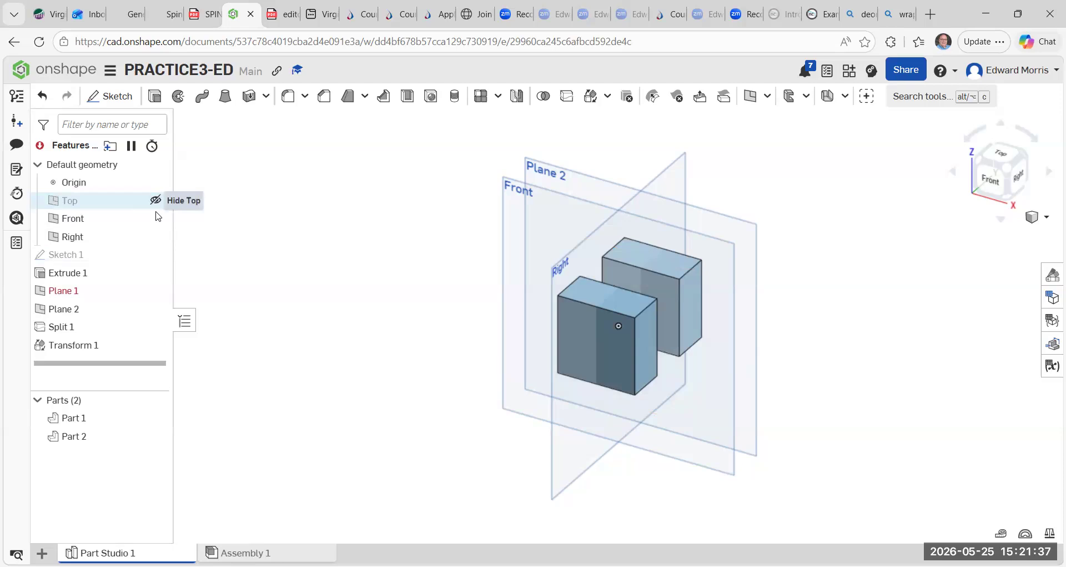
click(156, 218)
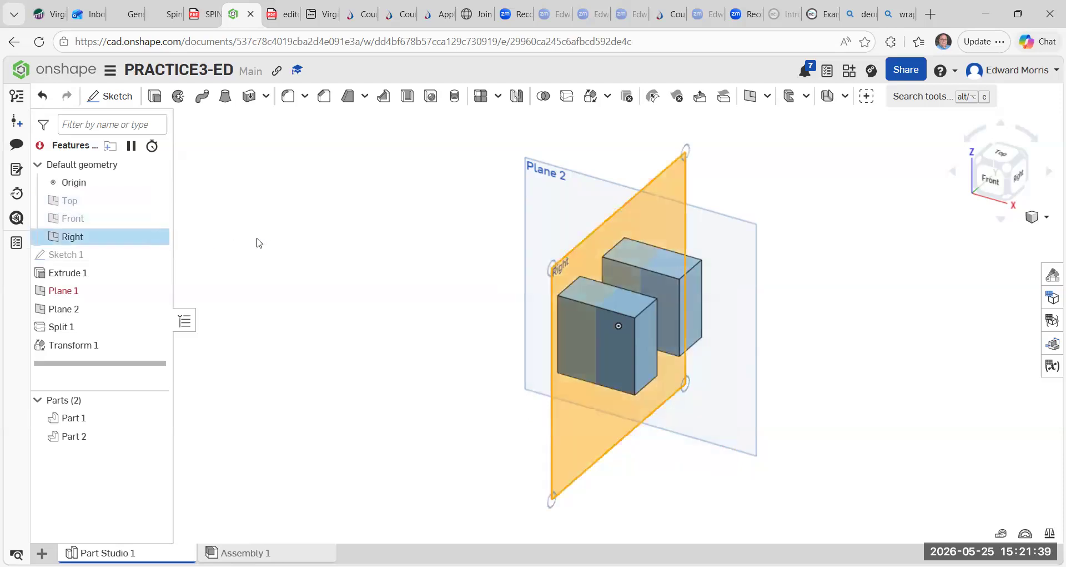
click(156, 236)
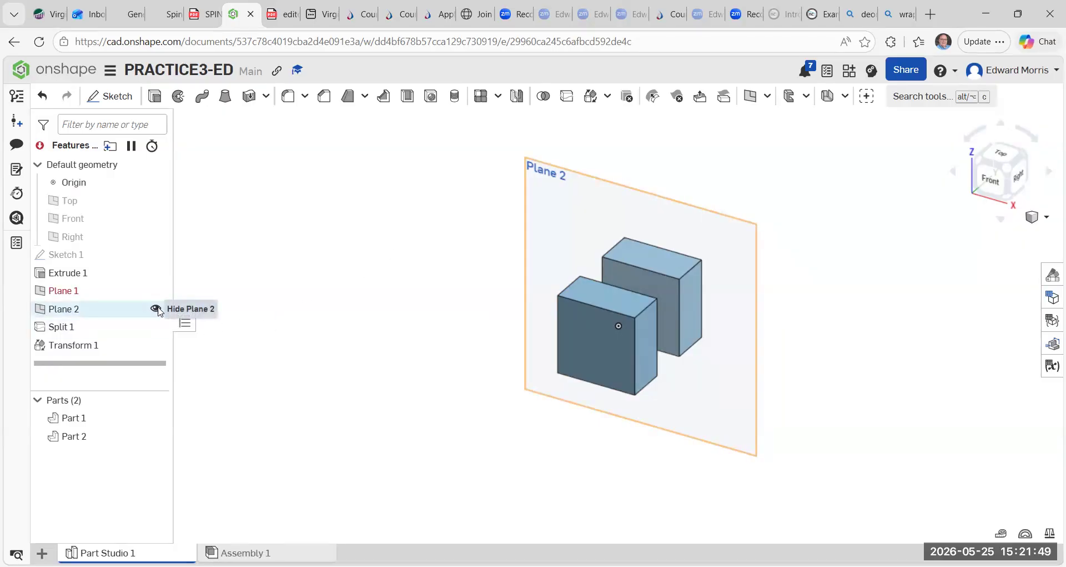
click(156, 310)
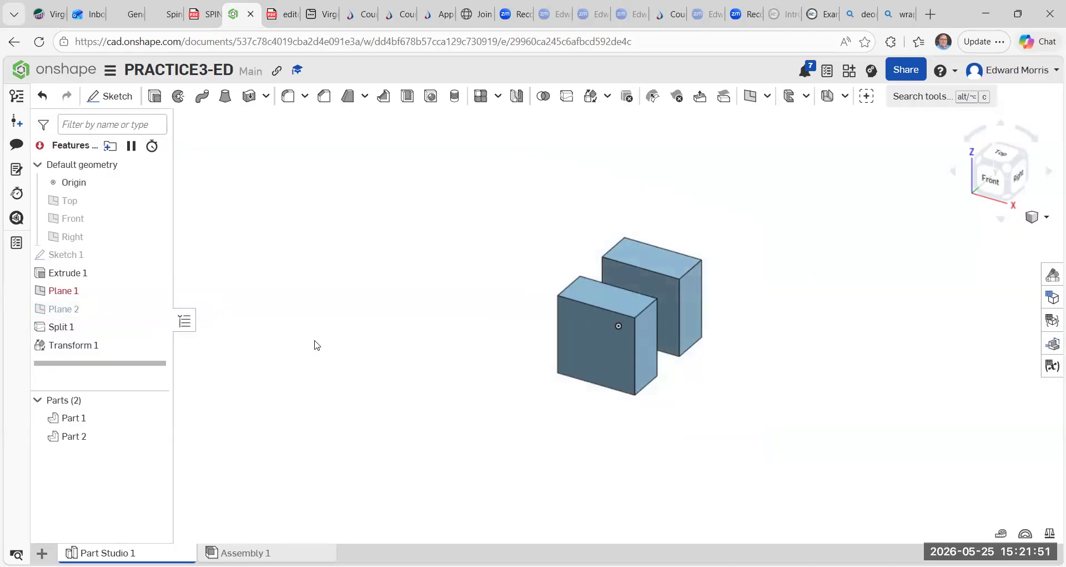